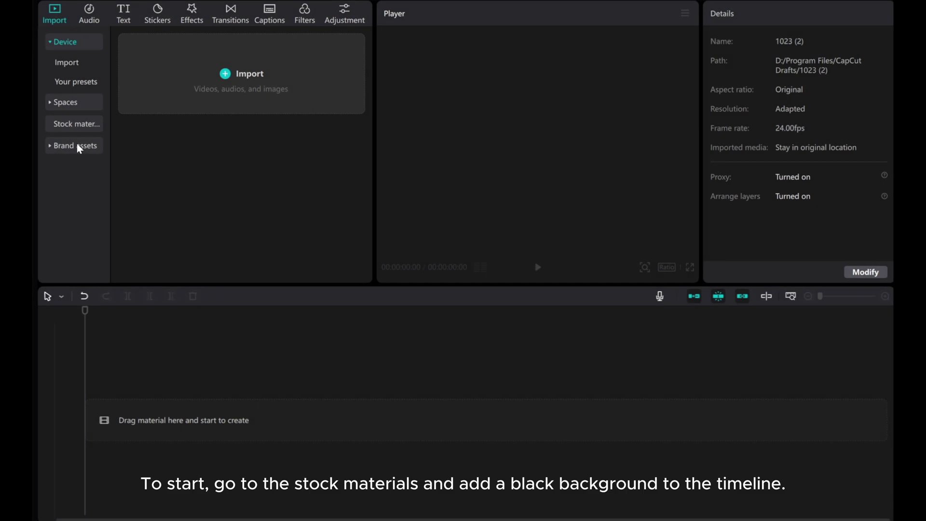
Step: Add the 6-second plain black stock clip to the timeline and set its duration to 12 s
left_click(58, 123)
mouse_move(232, 138)
left_click(264, 165)
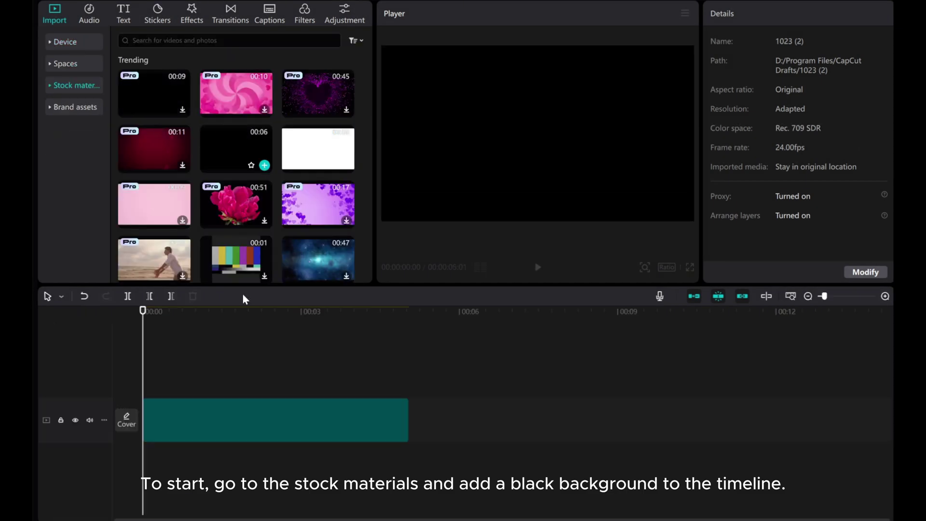
left_click(287, 423)
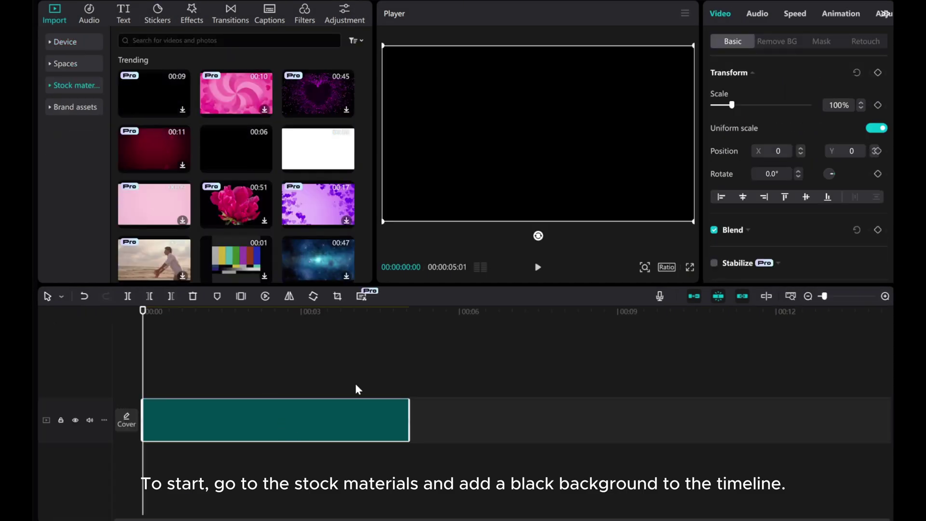
left_click(796, 14)
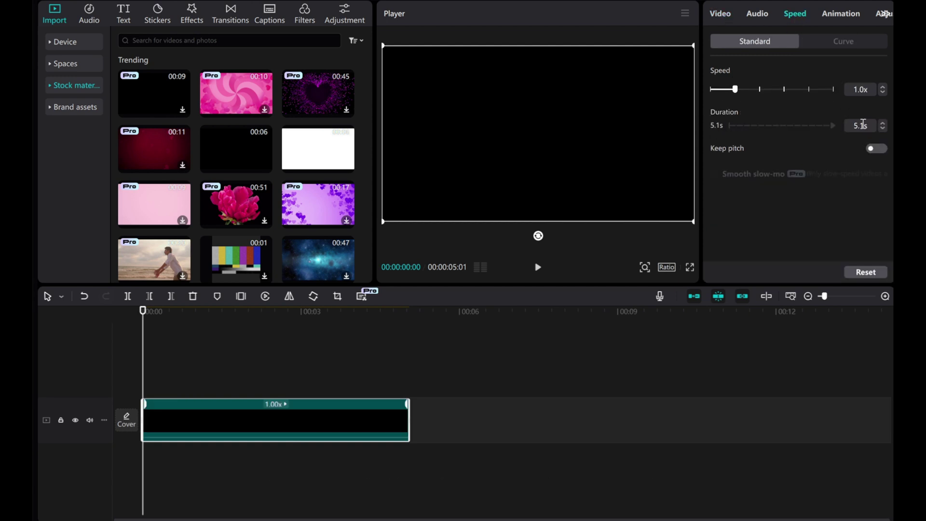
type("12")
key("Return")
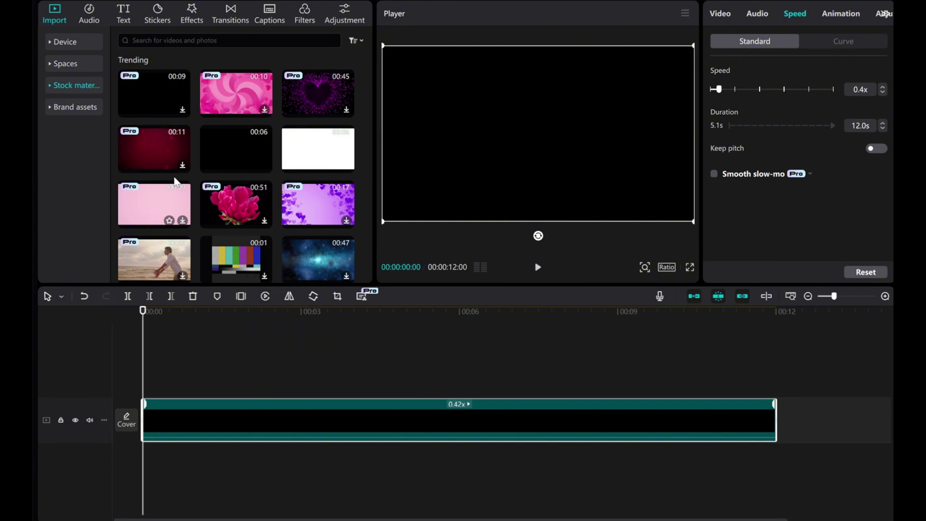
Step: Add a default text clip above the black background and extend it to the background's full 12 s length
left_click(124, 15)
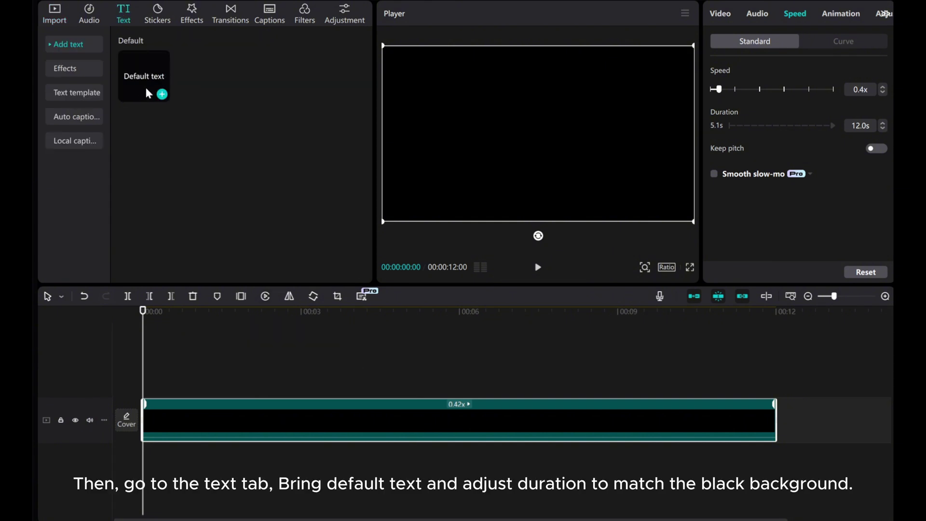
left_click_drag(143, 94, 174, 387)
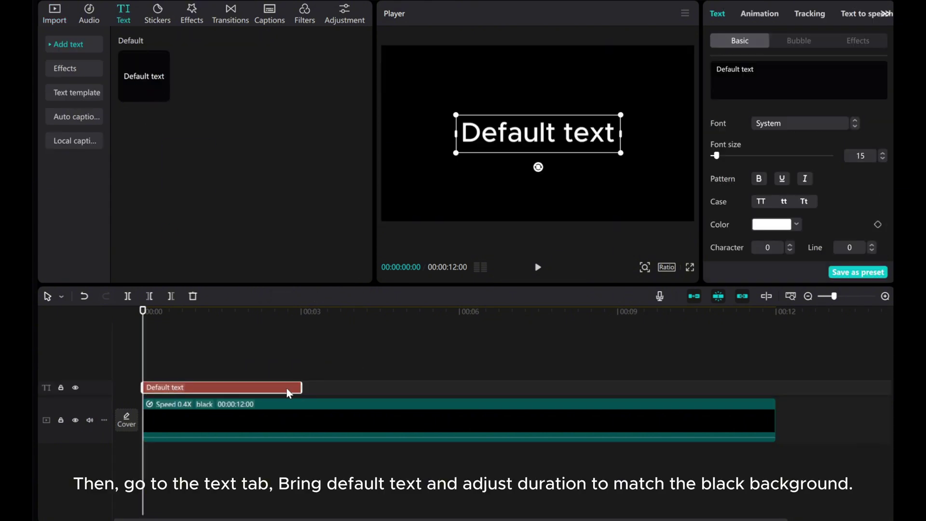
left_click_drag(300, 386, 775, 386)
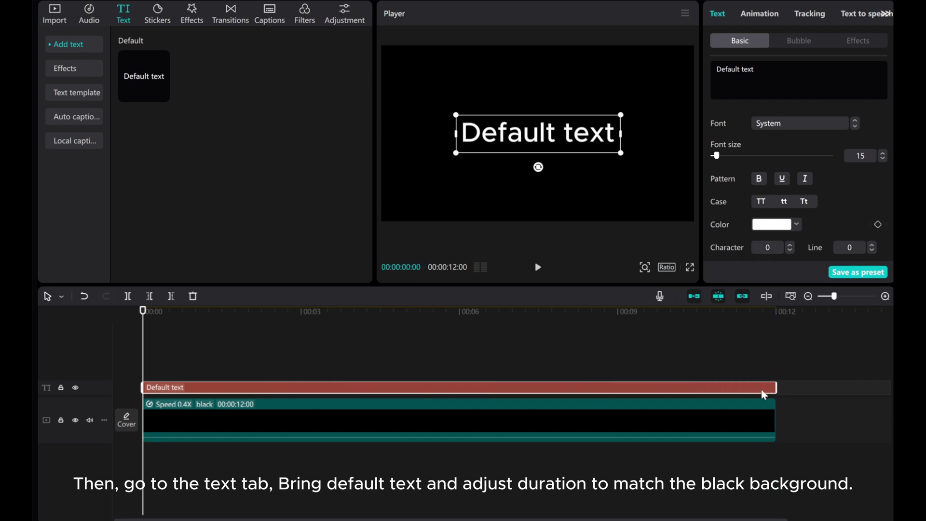
Step: Replace the default text with "love" in the Impact font and convert it to uppercase
left_click_drag(783, 69, 575, 64)
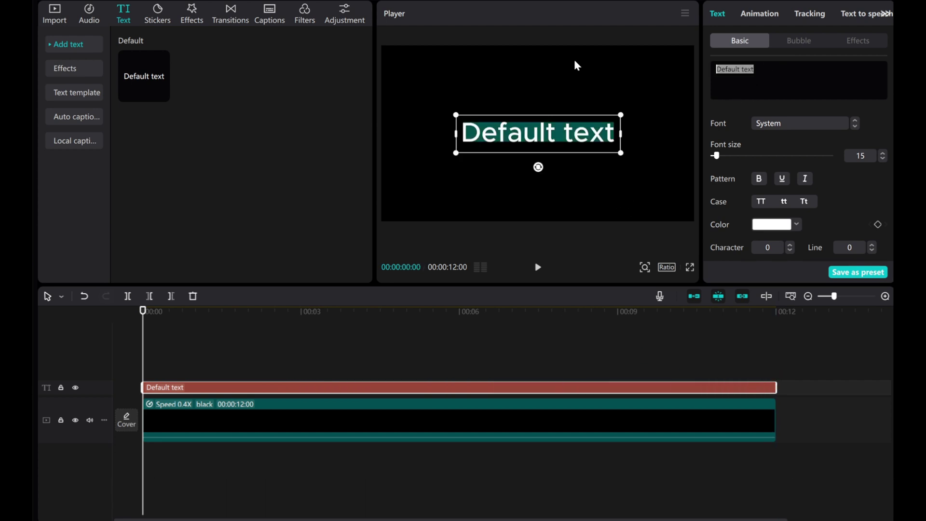
type("love")
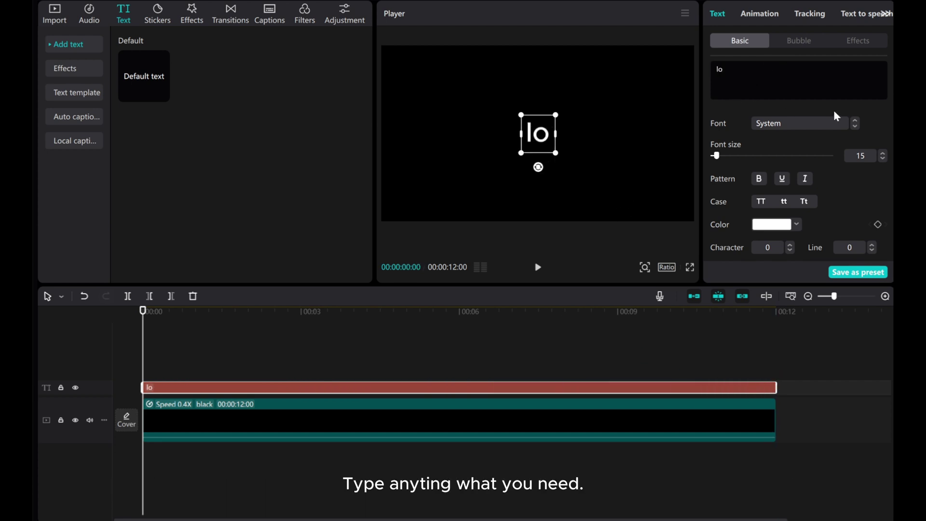
left_click(791, 126)
left_click(789, 134)
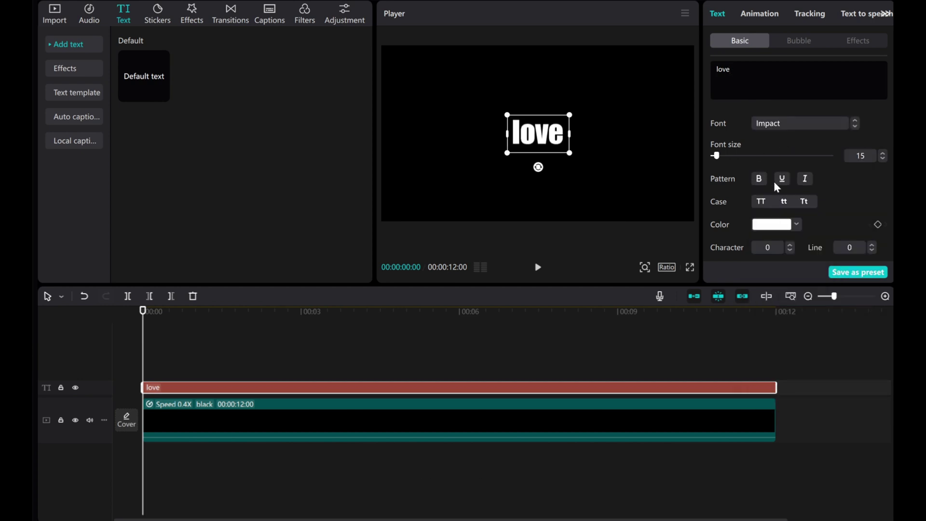
left_click(761, 201)
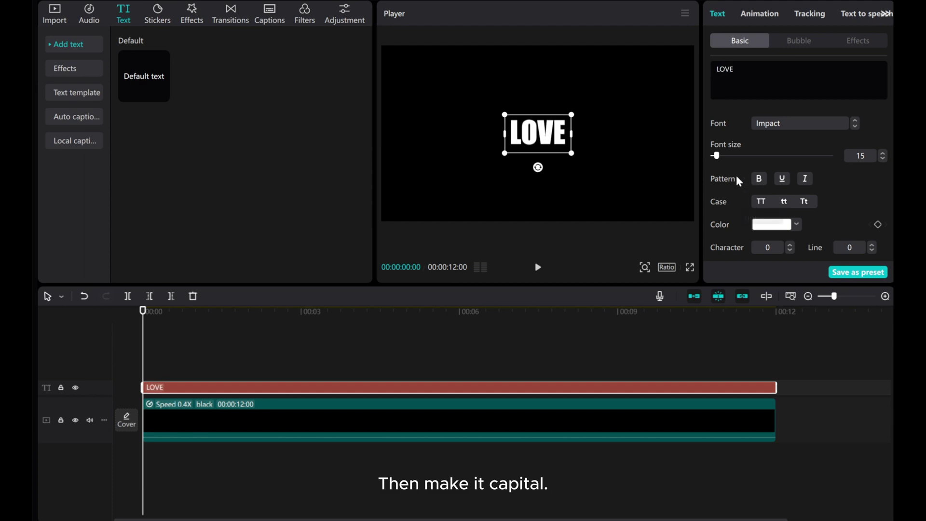
Step: Set the LOVE text's font size to 34 and its character spacing to 1
left_click_drag(717, 157, 723, 157)
scroll(774, 214, "down", 2)
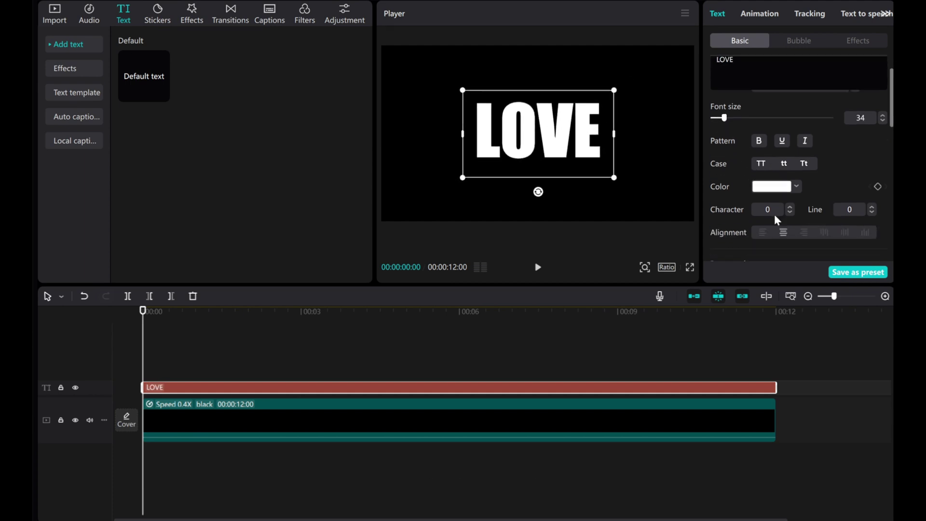
left_click(790, 201)
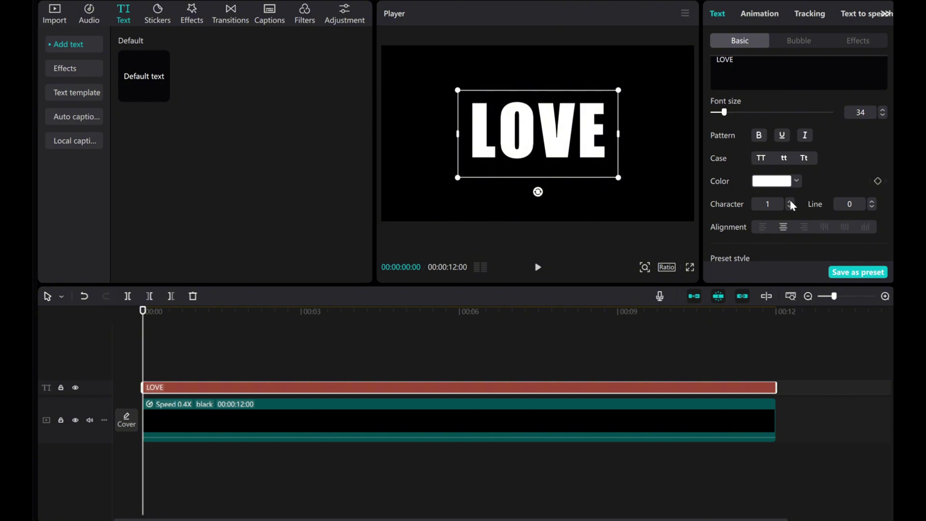
Step: Change the LOVE text's fill color to black (000000)
left_click(771, 182)
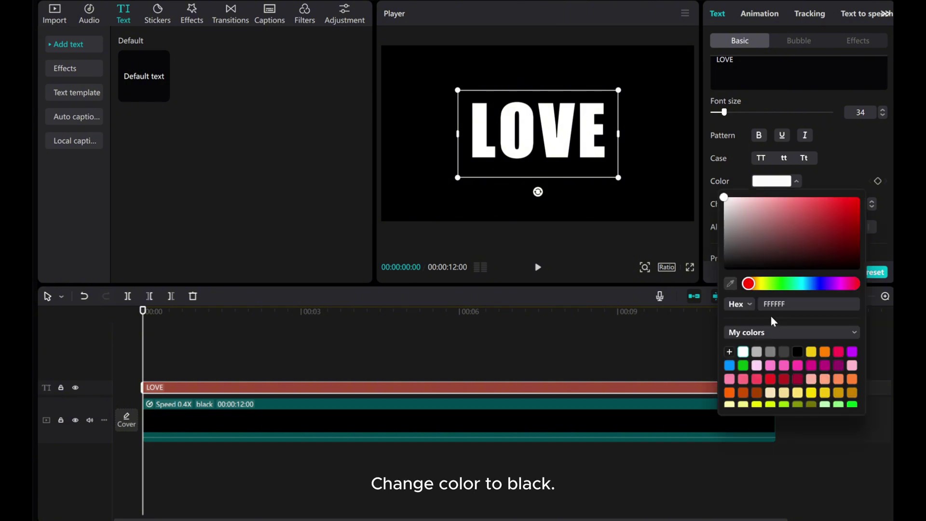
left_click(798, 352)
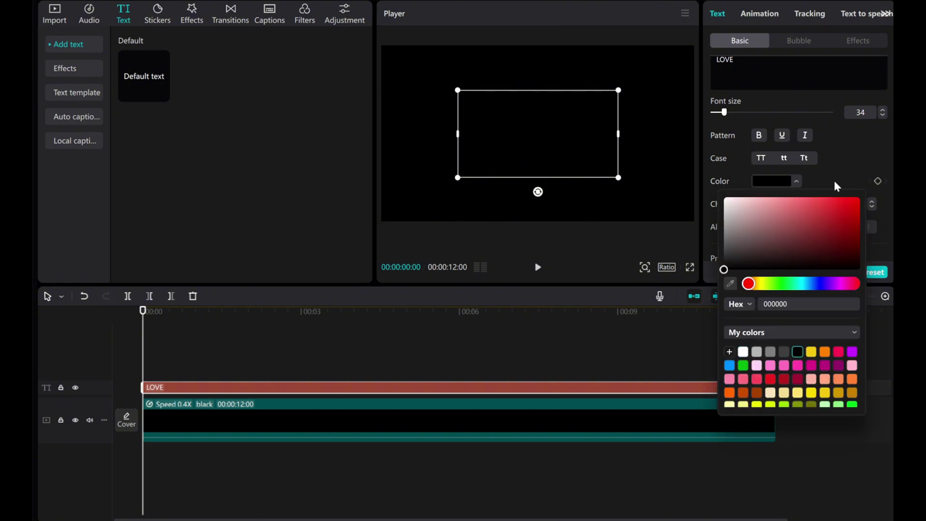
left_click(835, 161)
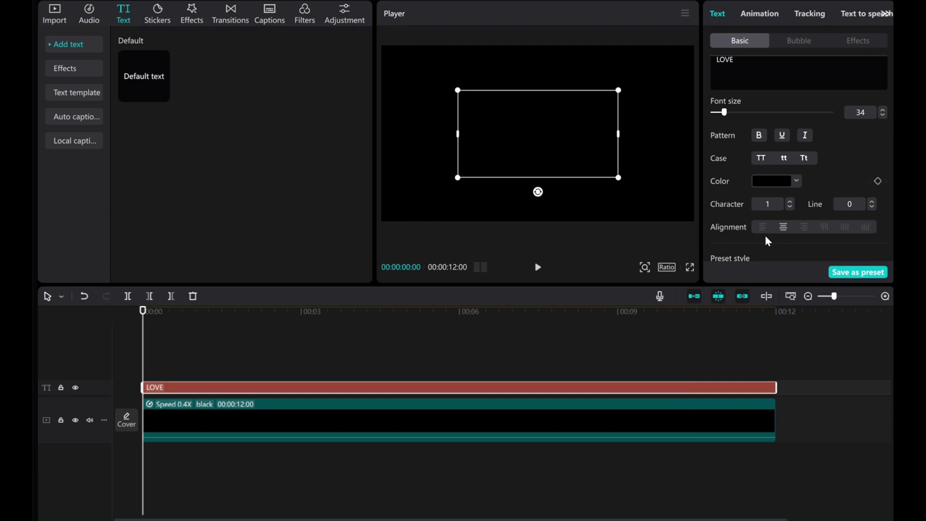
Step: Give the LOVE text a yellow F4C70F stroke with thickness 11 and set the text's opacity to 50%
scroll(765, 235, "down", 5)
scroll(761, 230, "down", 5)
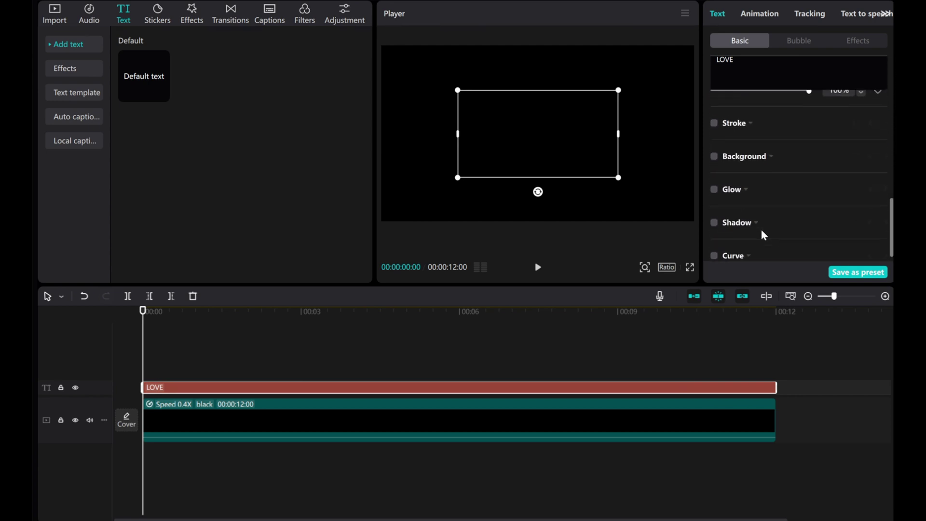
scroll(760, 233, "up", 1)
left_click(715, 159)
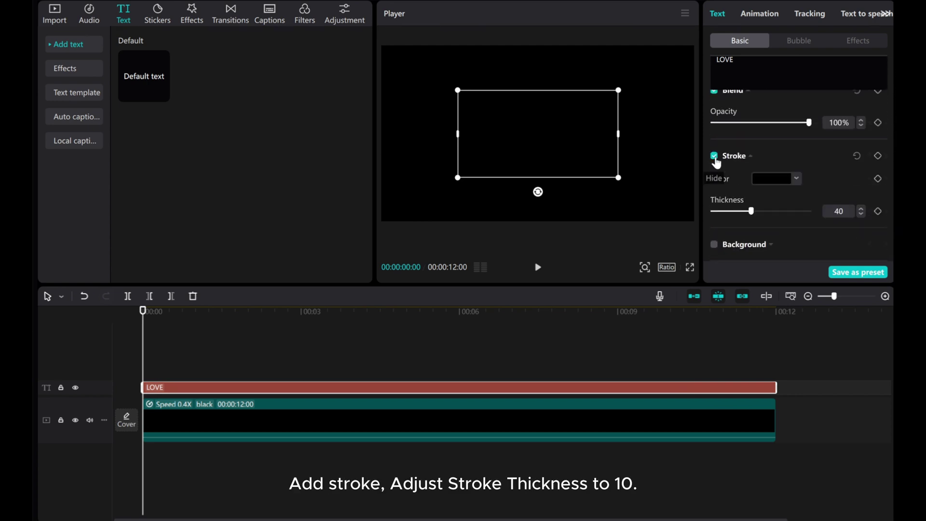
left_click(763, 179)
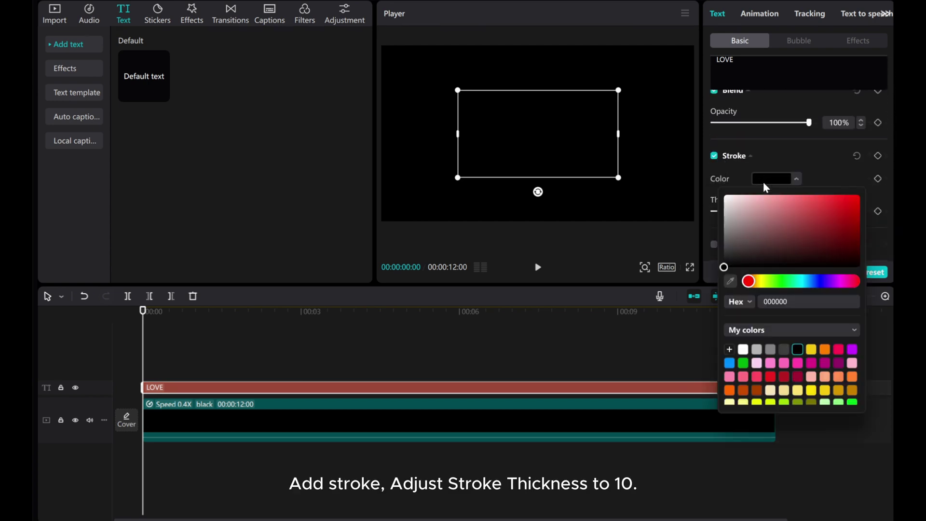
left_click(812, 350)
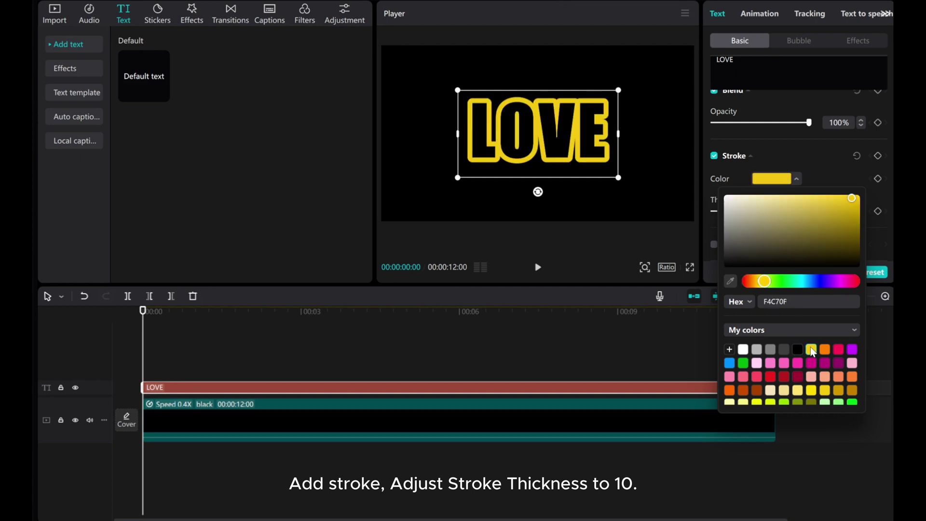
left_click(814, 179)
mouse_move(753, 212)
left_mouse_down()
mouse_move(719, 214)
mouse_move(726, 217)
left_mouse_up()
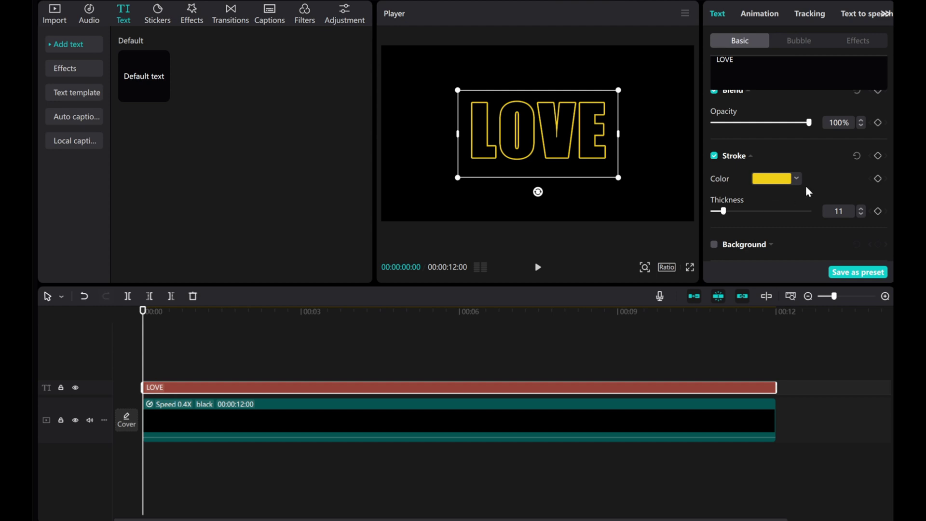
scroll(792, 139, "up", 2)
left_click_drag(809, 166, 763, 171)
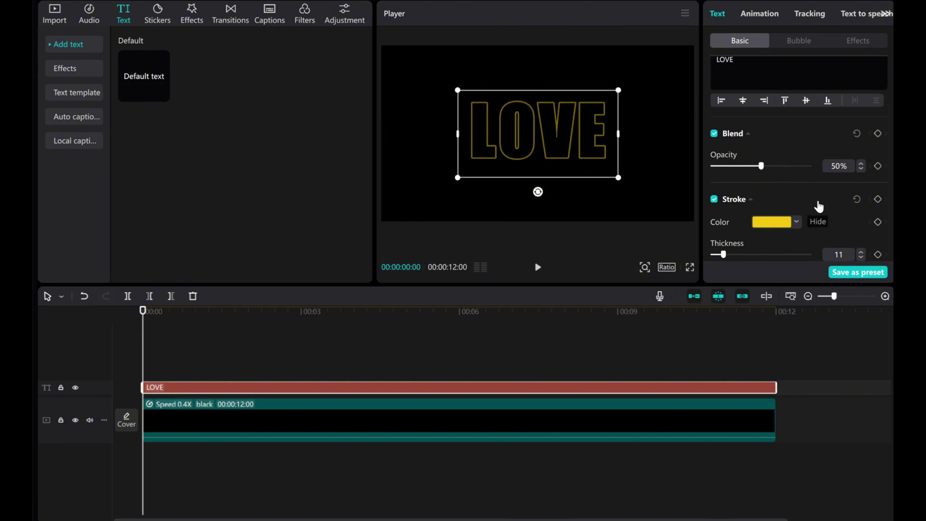
Step: Add a second default text clip above the LOVE clip and extend it to the same 12 s length
mouse_move(130, 79)
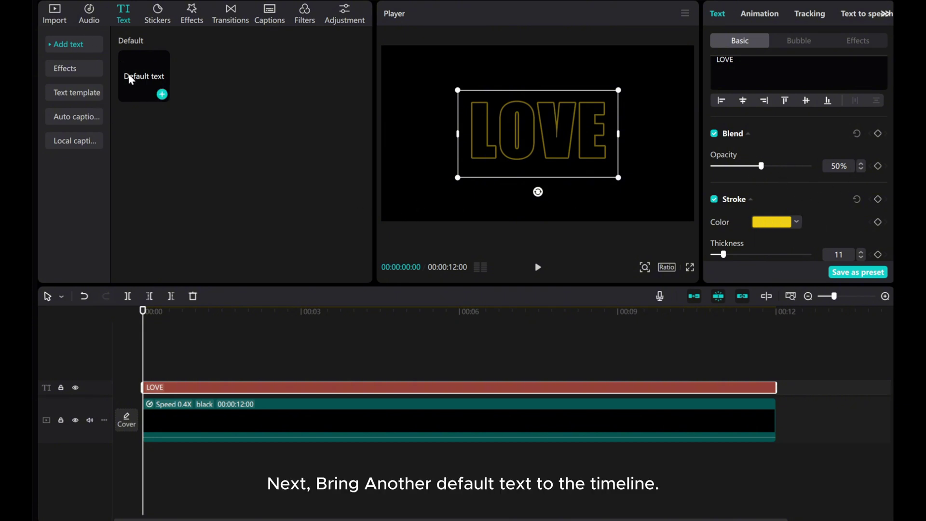
left_click_drag(143, 81, 145, 370)
left_click_drag(302, 370, 776, 367)
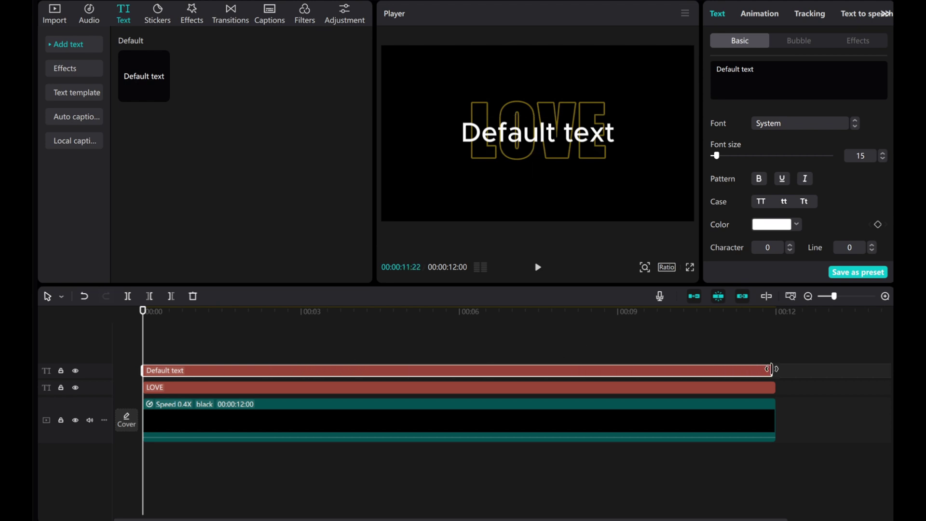
Step: Replace the second text with a single period "." and color it yellow F4C70F
left_click(781, 88)
type(".")
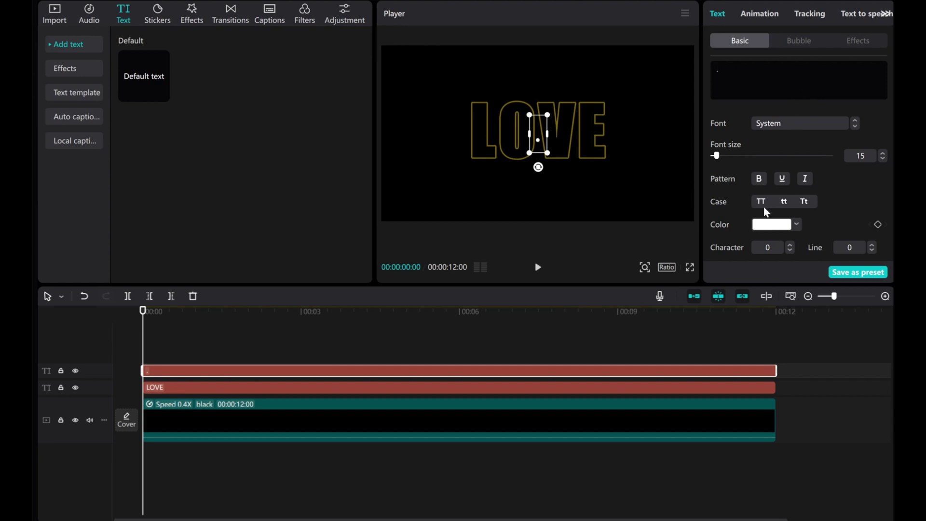
left_click(773, 226)
left_click(812, 396)
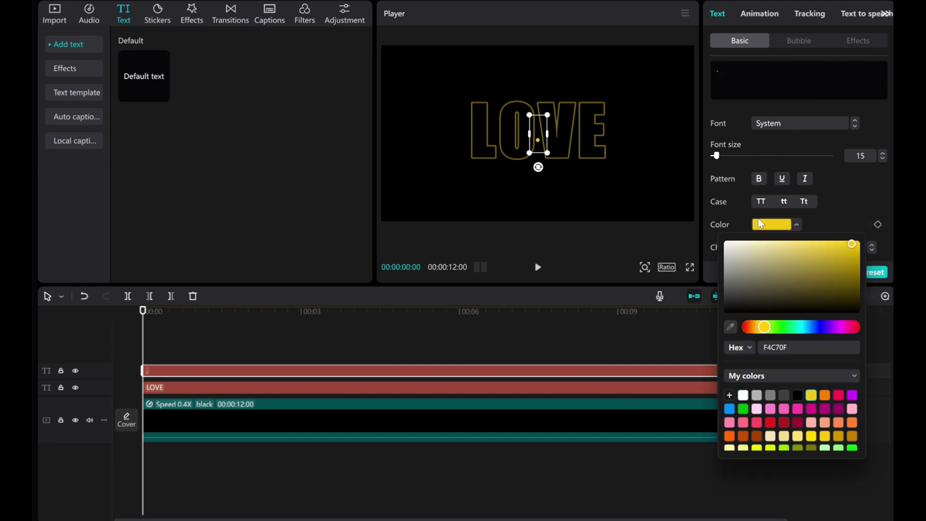
left_click(839, 198)
Step: Enable glow on the dot text using the non-Pro style and set the glow range to 62
scroll(790, 208, "down", 5)
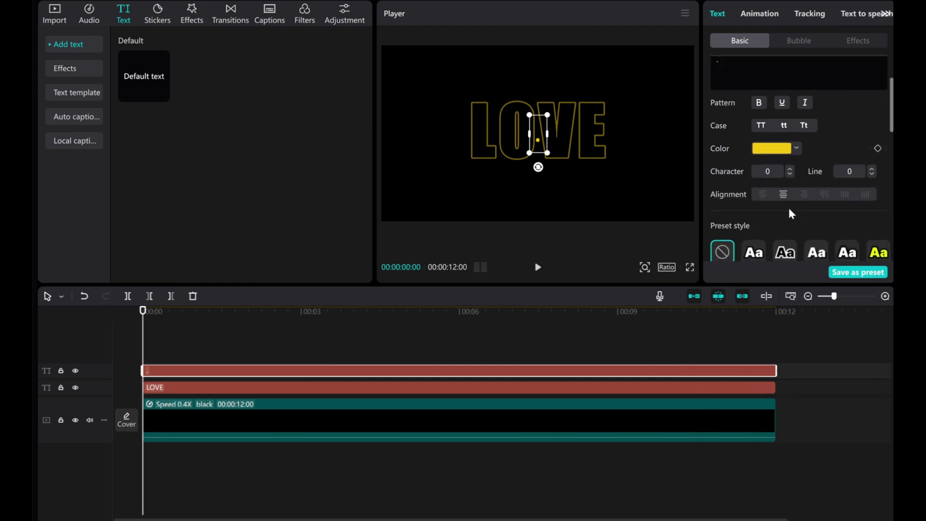
scroll(759, 219, "down", 10)
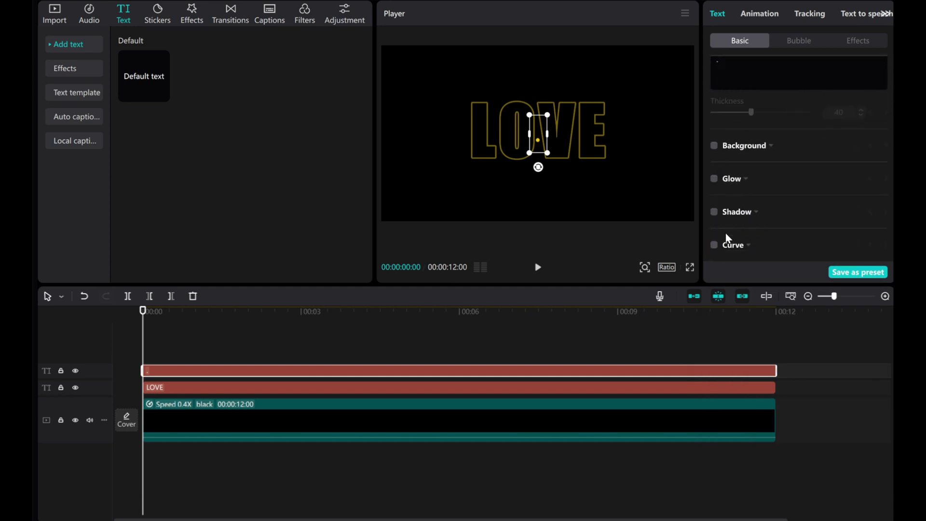
left_click(714, 179)
scroll(771, 193, "down", 2)
left_click(775, 176)
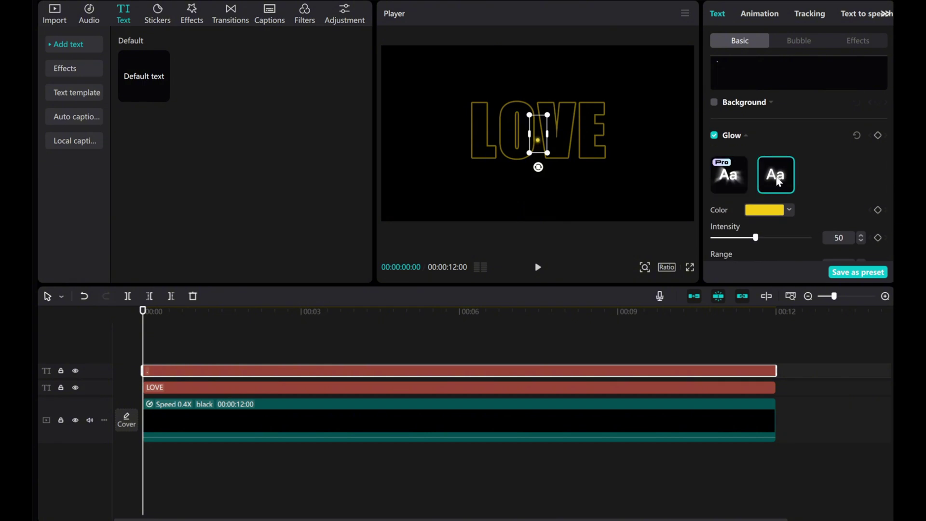
scroll(752, 213, "down", 2)
left_click_drag(746, 223, 769, 228)
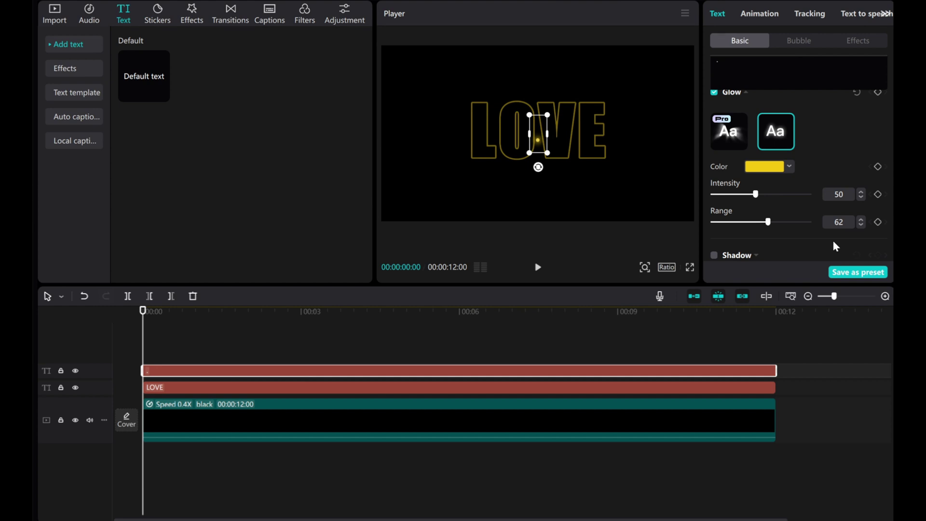
Step: Enlarge the dot to about 301%, place it atop the letter L at about X -725, Y 688, and add a Transform keyframe at 1 second
left_click_drag(541, 144, 495, 129)
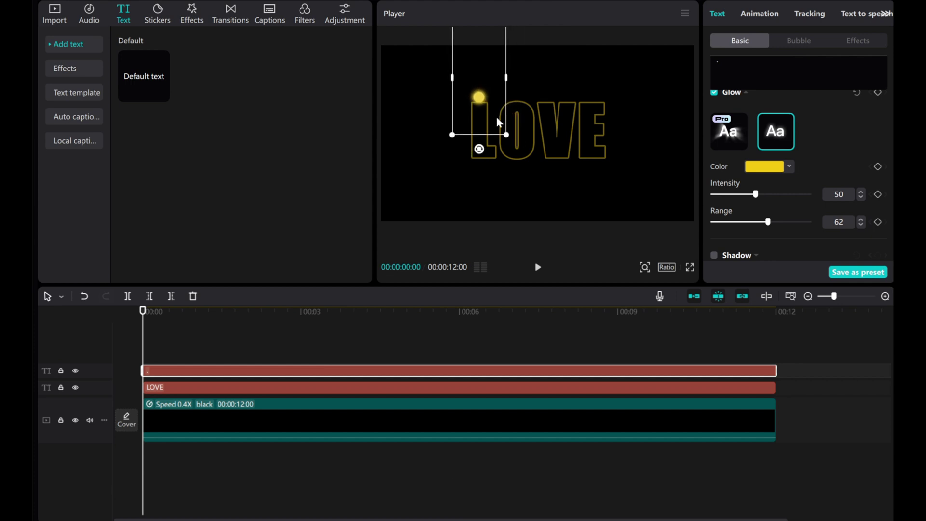
left_click_drag(143, 341, 197, 346)
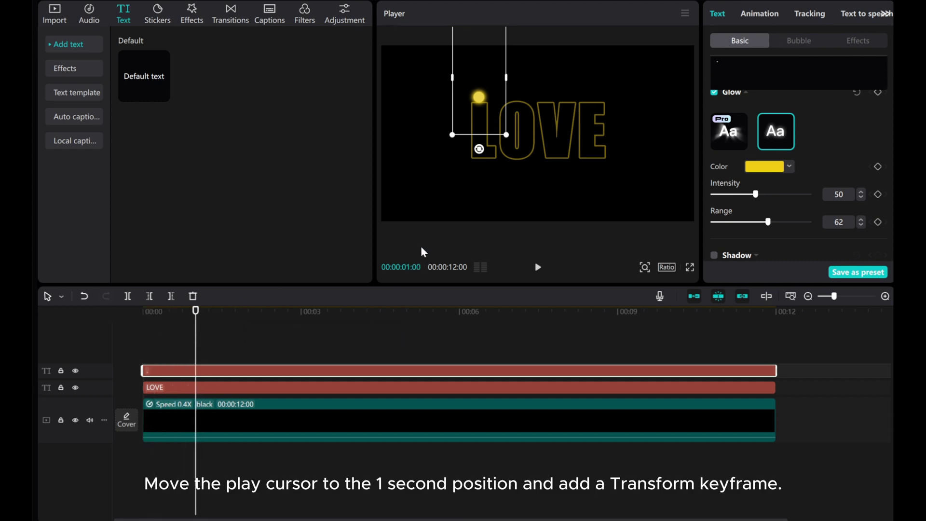
scroll(826, 154, "up", 1)
scroll(825, 153, "up", 5)
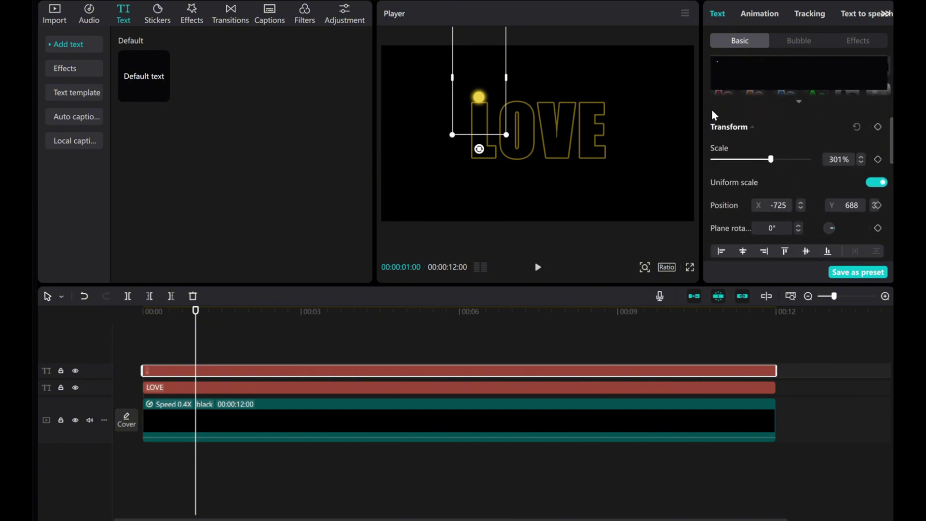
left_click(878, 126)
Step: At 0 seconds, move the dot up out of the frame to X -725, Y 1446, and preview its drop onto the L
left_click_drag(195, 357, 132, 348)
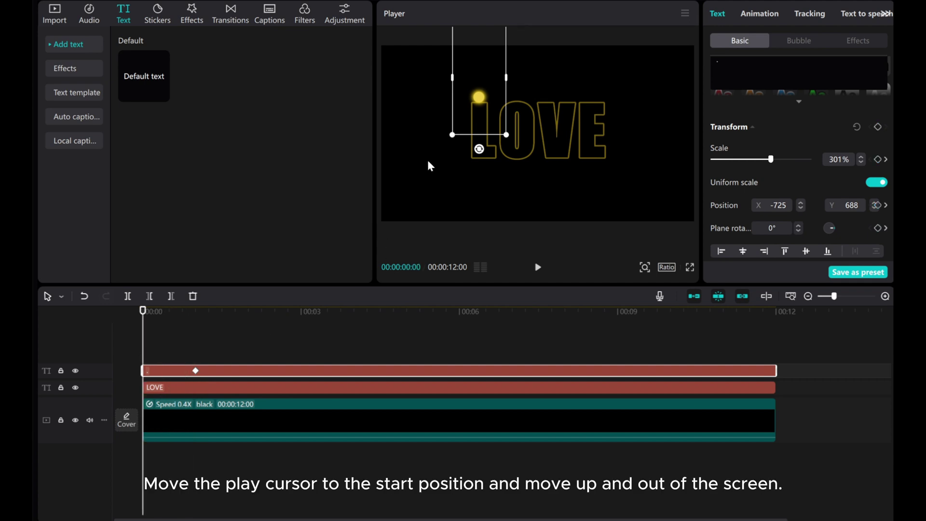
left_click_drag(485, 105, 479, 37)
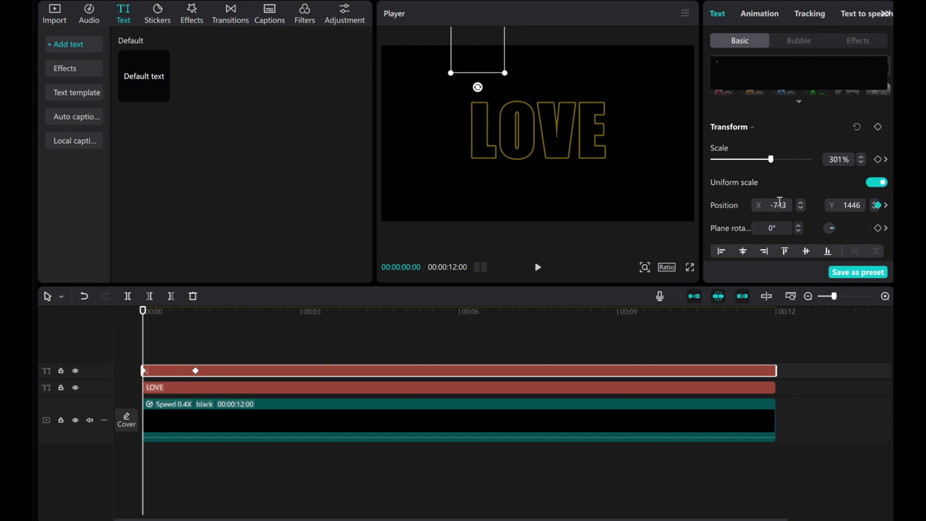
type("25")
key("Return")
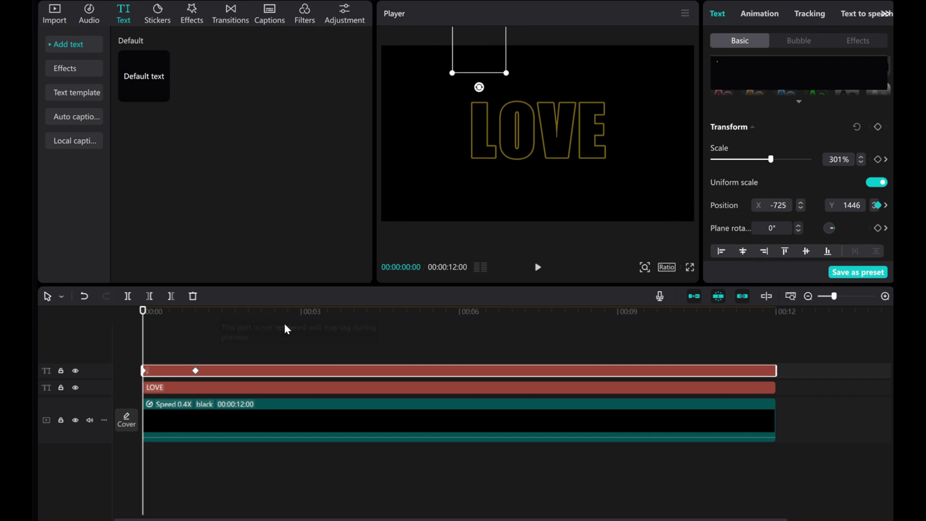
left_click(538, 267)
left_click(538, 267)
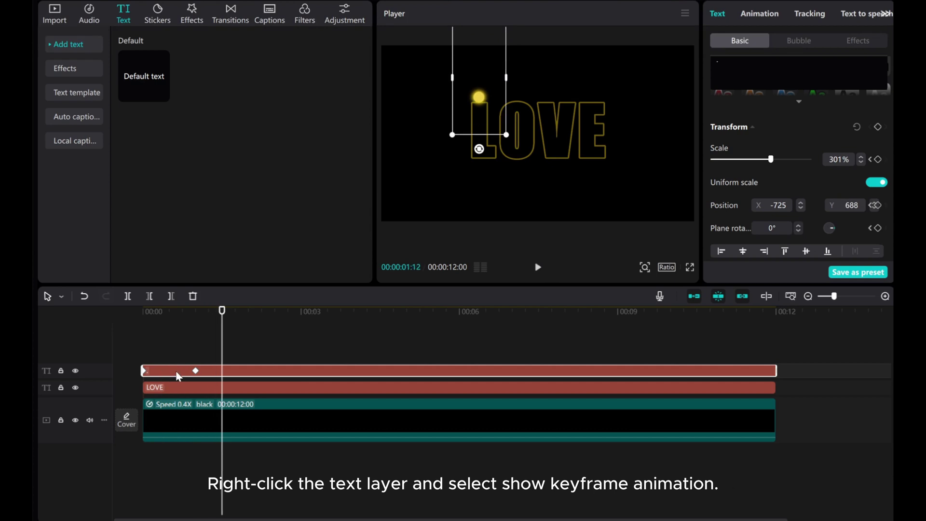
Step: Show the dot clip's keyframe animation and expand the y-position graph
right_click(177, 370)
left_click(210, 424)
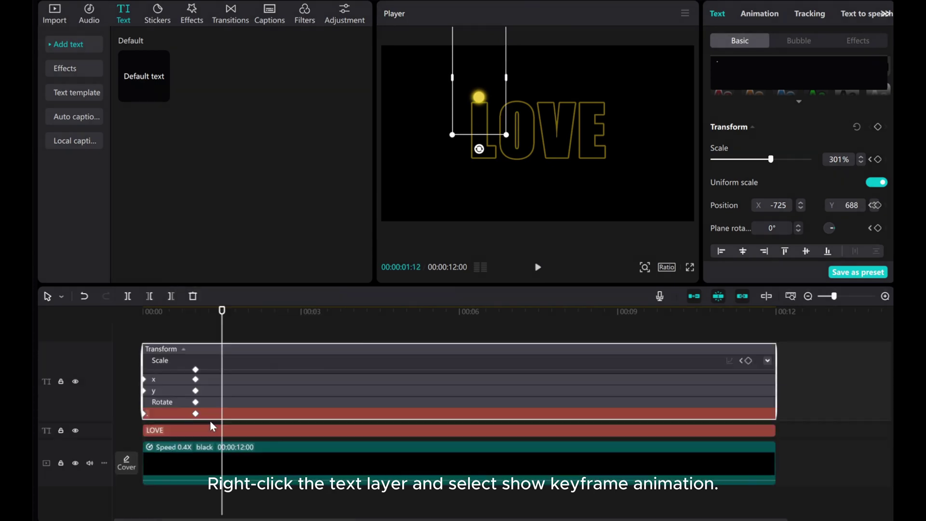
left_click(152, 391)
left_click(768, 384)
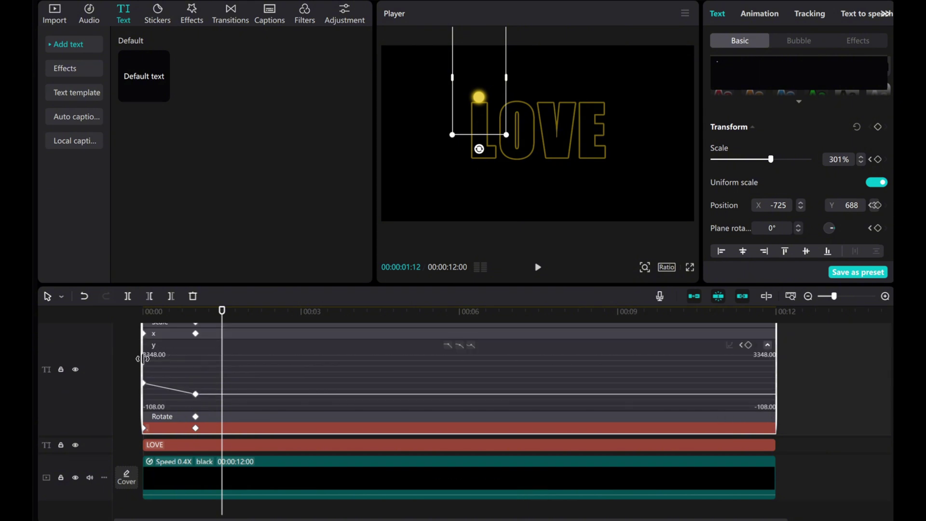
Step: Apply the Ease Out graph to the dot's y keyframe at 1 second and hide the keyframe animation
left_click(196, 394)
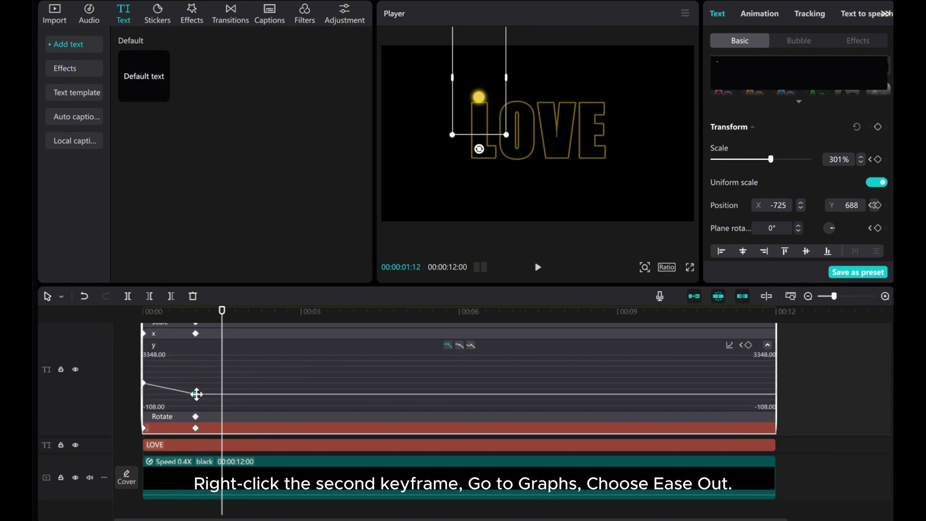
right_click(196, 394)
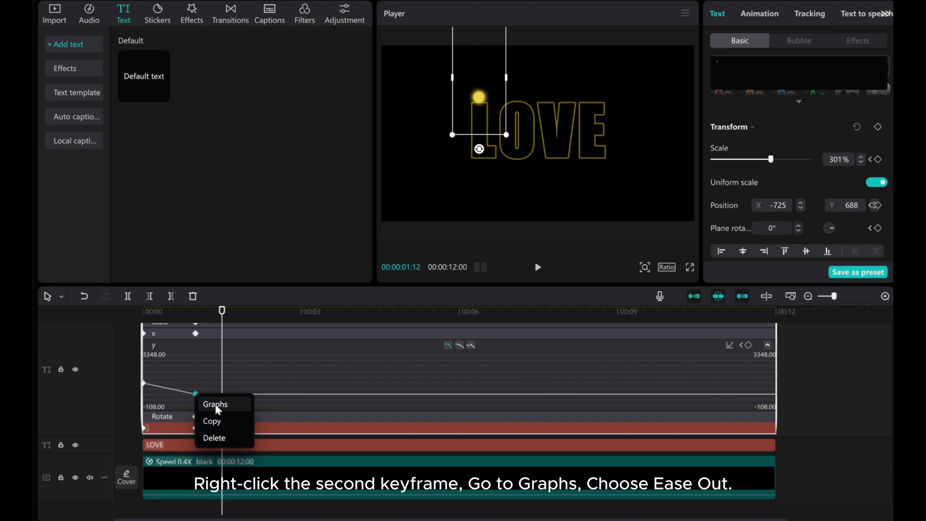
left_click(216, 405)
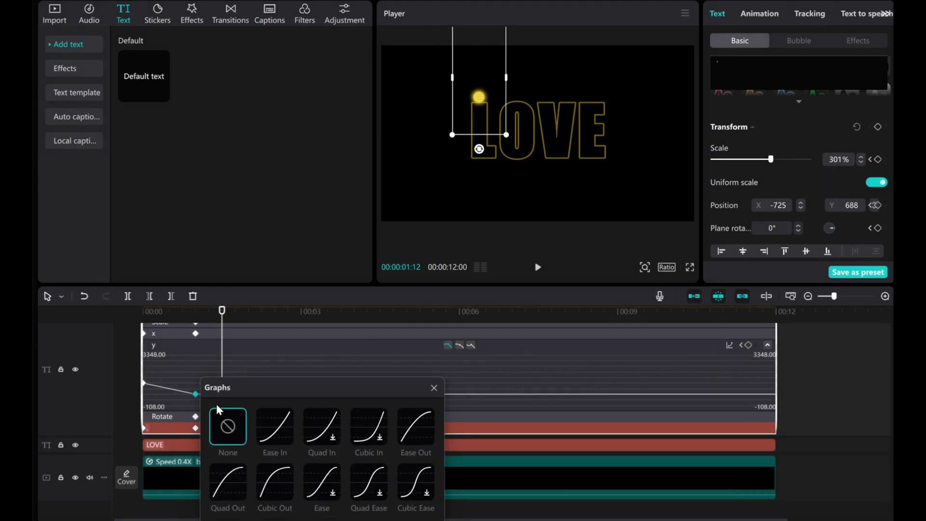
left_click(418, 433)
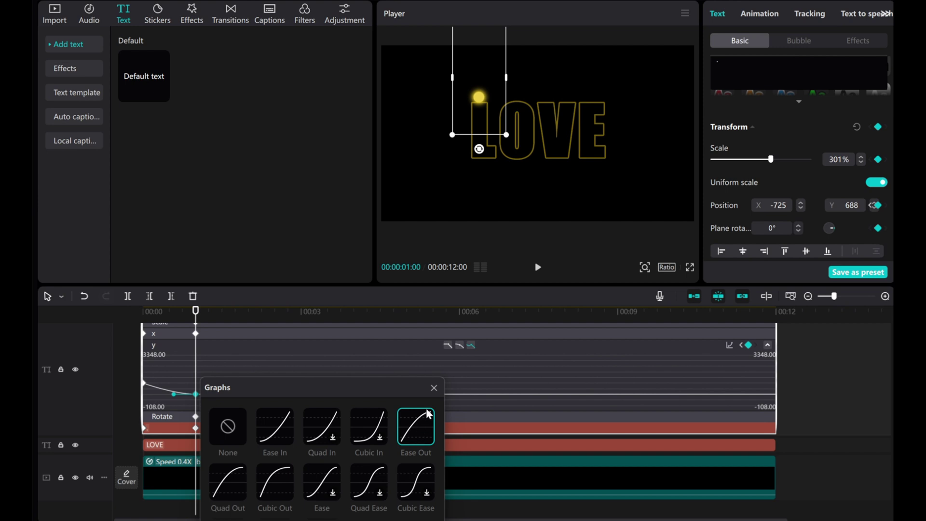
left_click(433, 388)
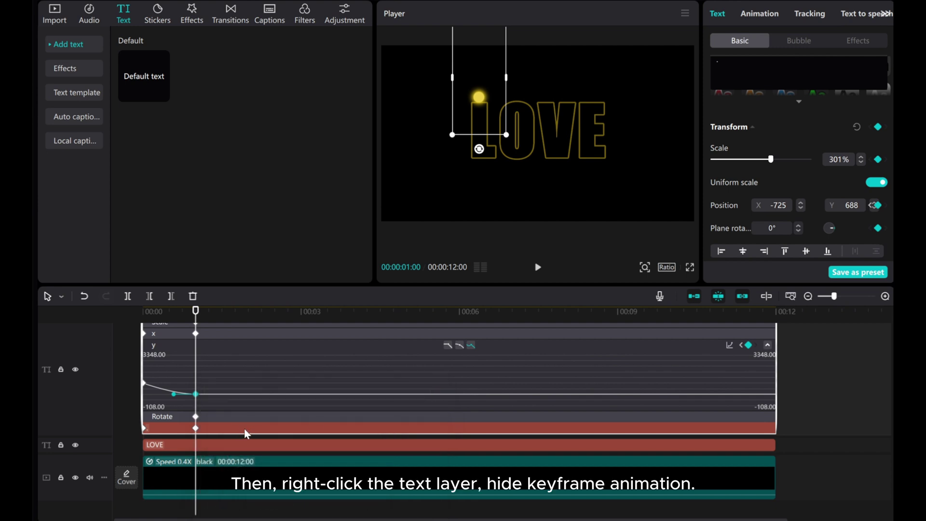
right_click(244, 429)
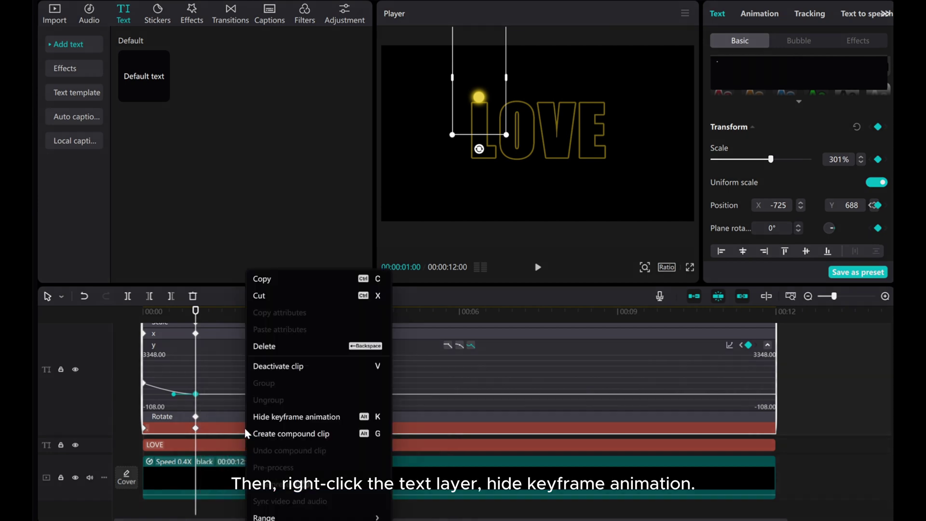
left_click(273, 417)
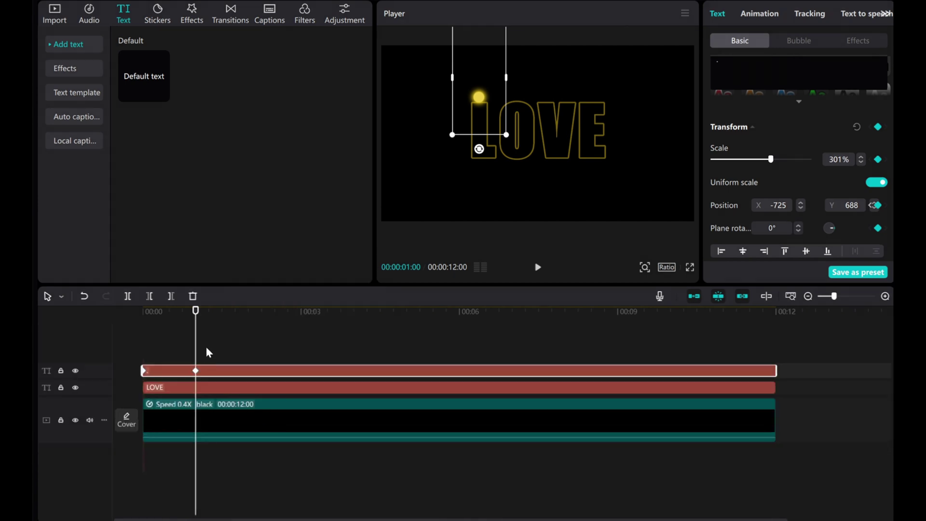
Step: Move the dot to about X -529, Y 1025 at 2 seconds and atop the letter O at about X -281, Y 710 at 3 seconds
left_click_drag(194, 345, 249, 354)
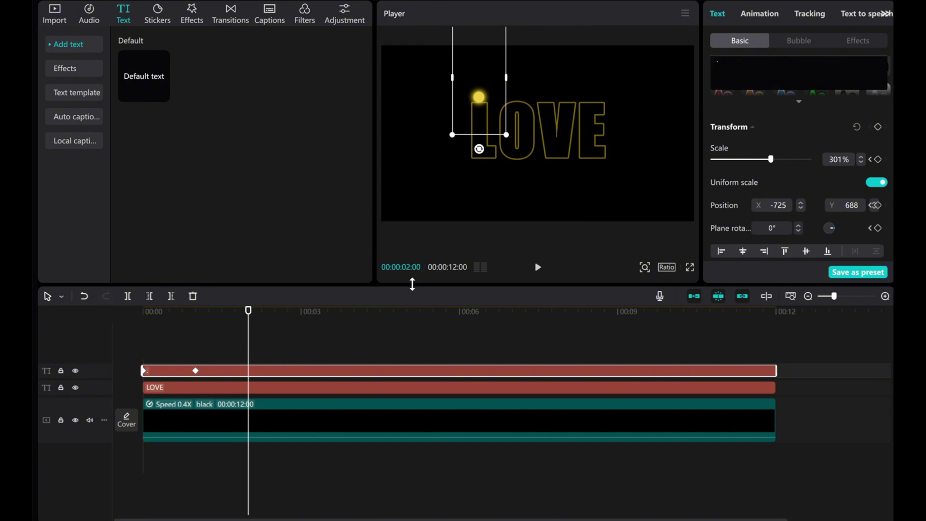
left_click_drag(481, 91, 497, 71)
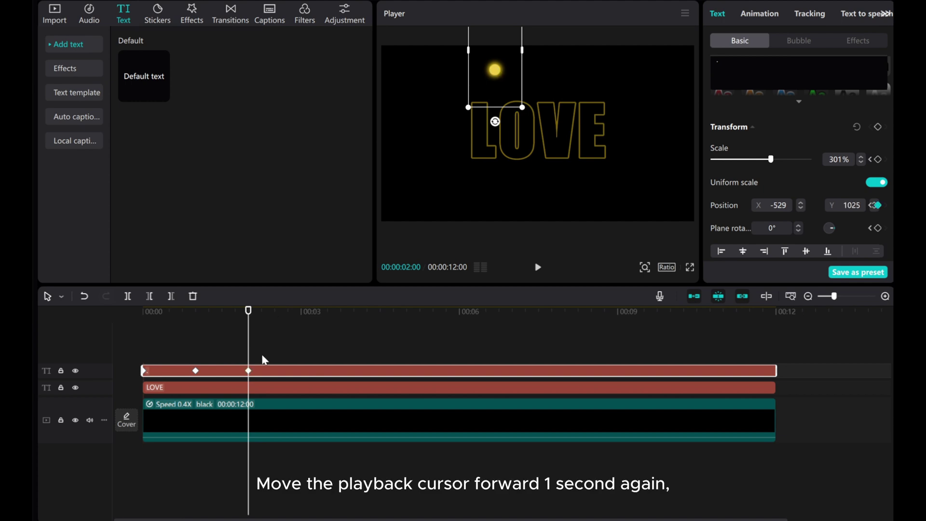
left_click_drag(250, 353, 301, 355)
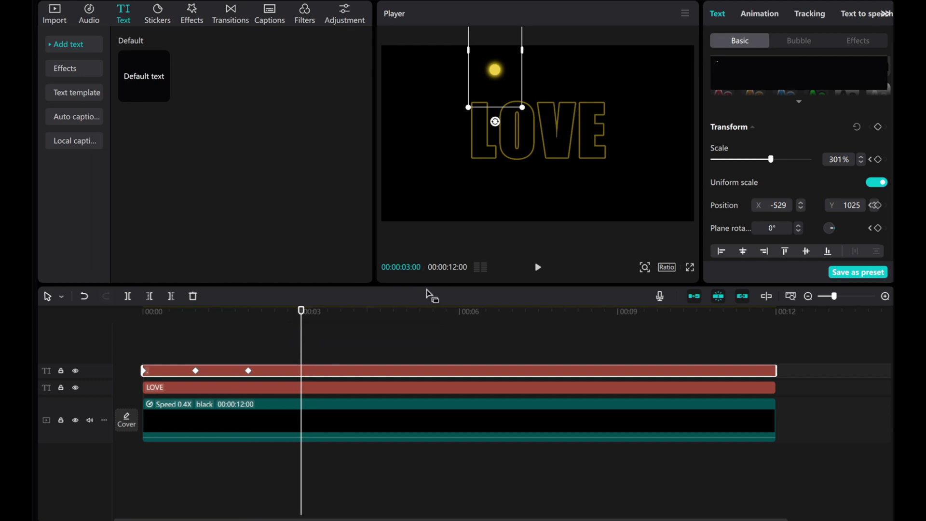
left_click_drag(504, 71, 516, 98)
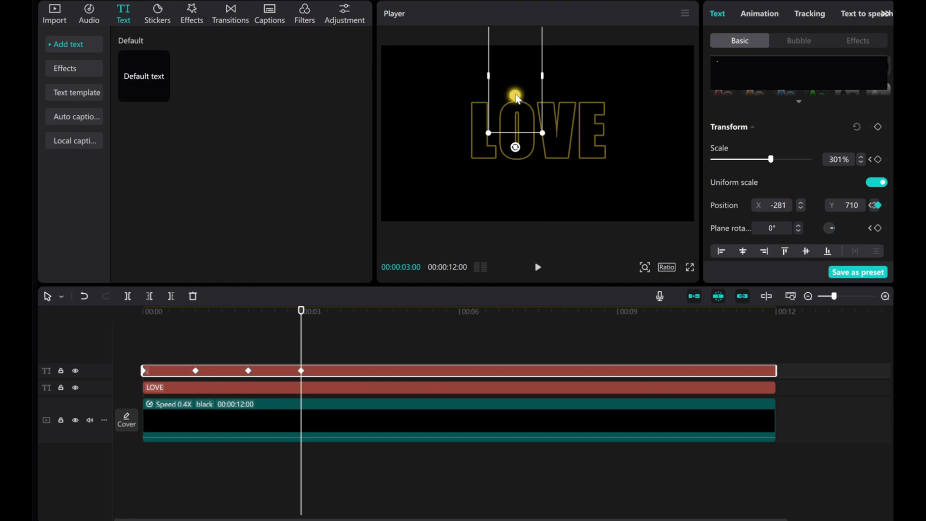
Step: Show the dot clip's keyframe animation and set the y keyframe at 2 seconds to Auto curve
right_click(330, 369)
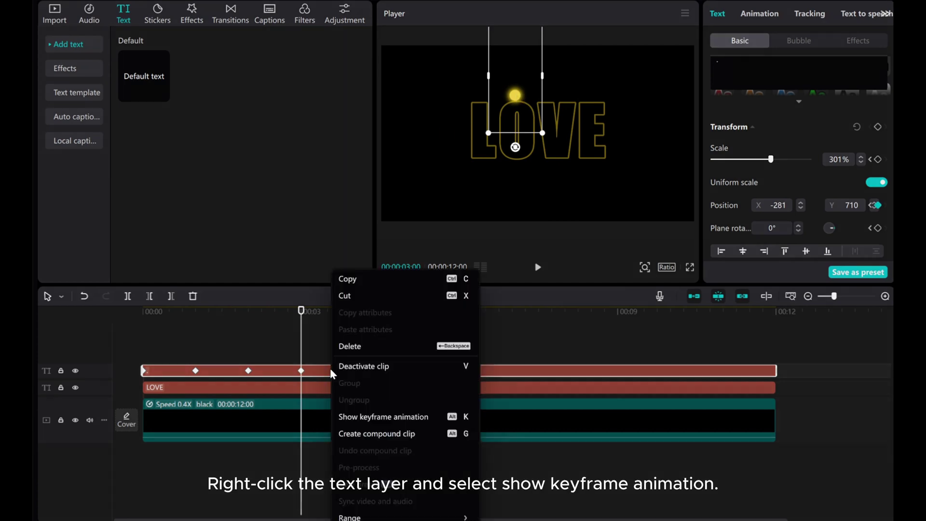
left_click(355, 414)
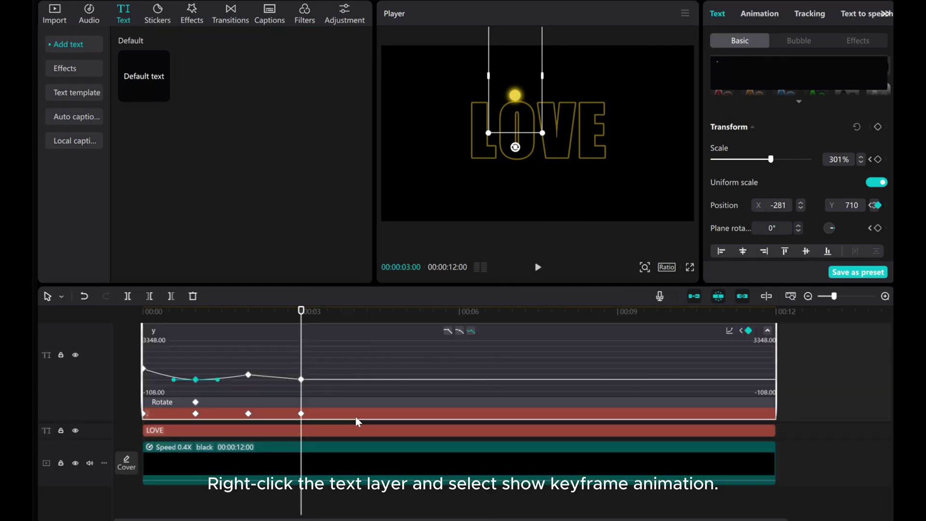
left_click(246, 375)
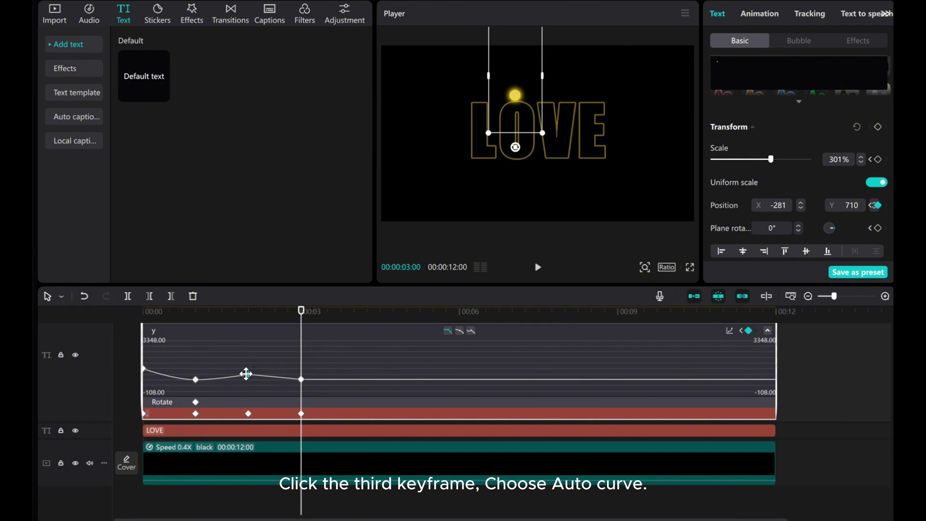
left_click(460, 331)
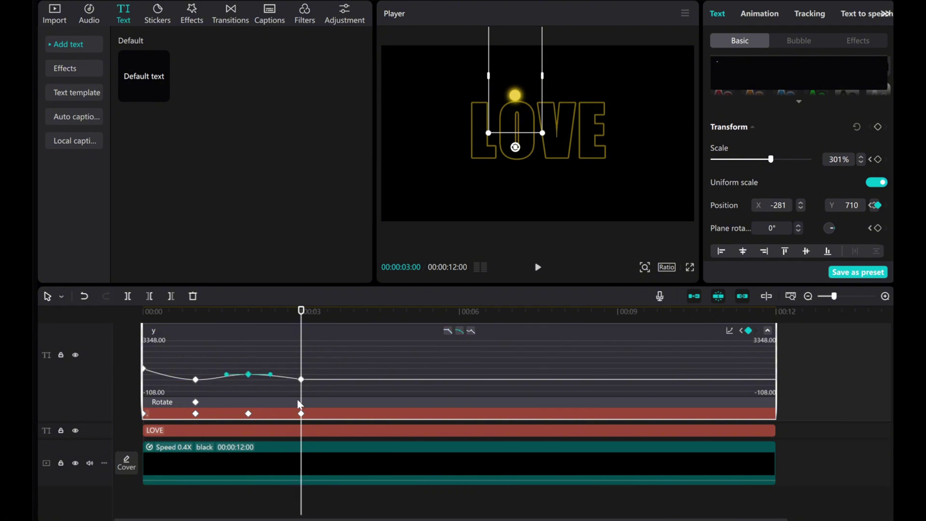
Step: Apply the Ease Out graph to the dot's y keyframe at 3 seconds and preview the motion from the start
right_click(301, 380)
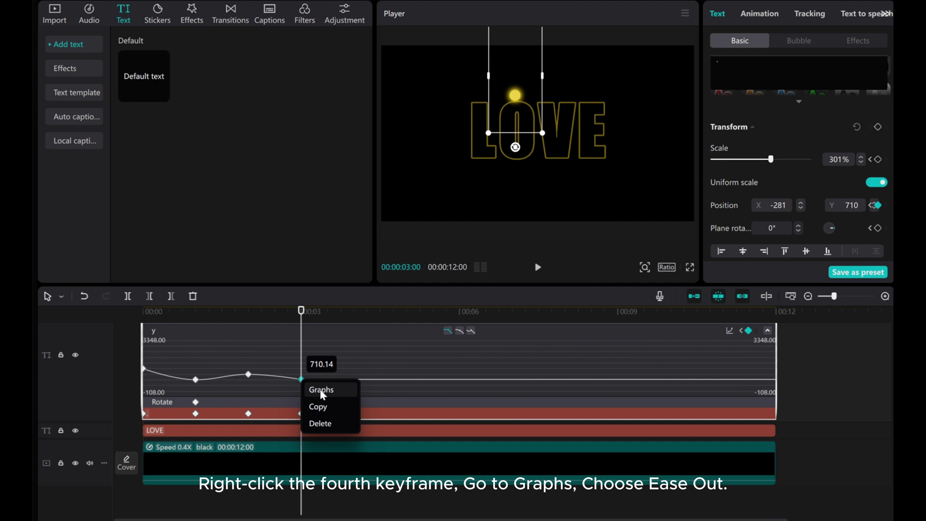
left_click(320, 387)
left_click(517, 427)
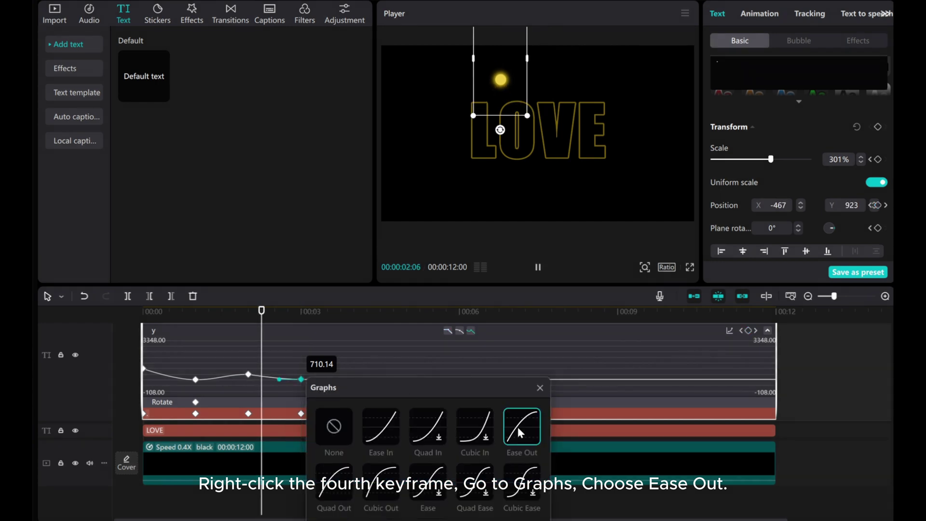
left_click(539, 388)
left_click_drag(303, 321, 147, 316)
left_click(537, 268)
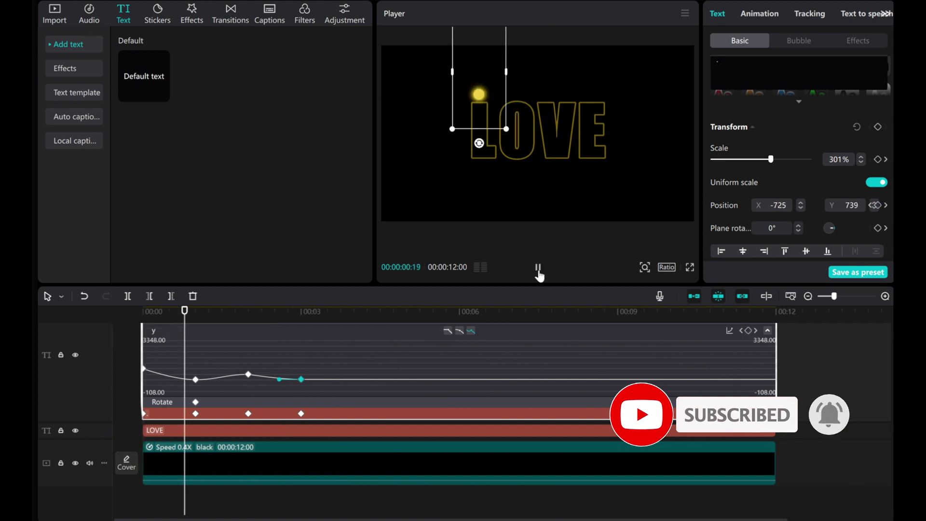
left_click(537, 268)
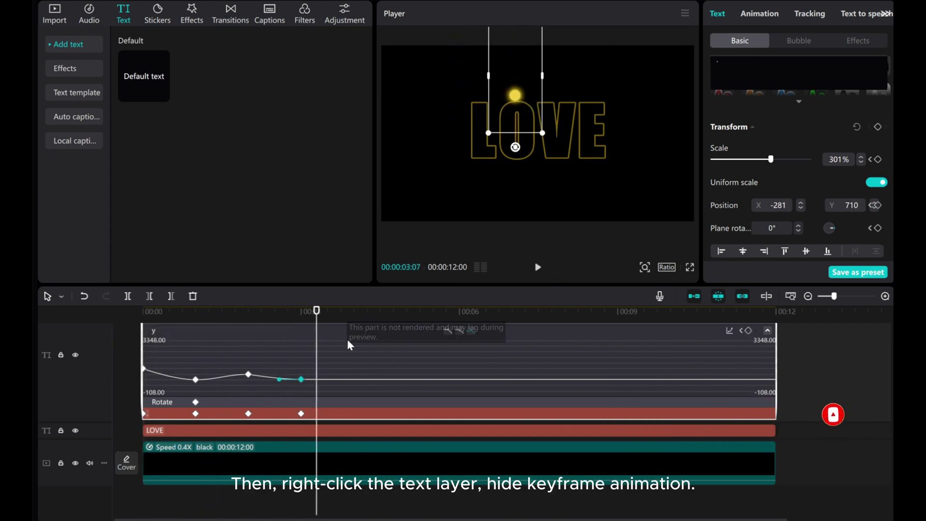
Step: Hide the dot clip's keyframe animation and shift the dot slightly up and to the right at 2 seconds
left_click(248, 413)
right_click(328, 412)
left_click(359, 417)
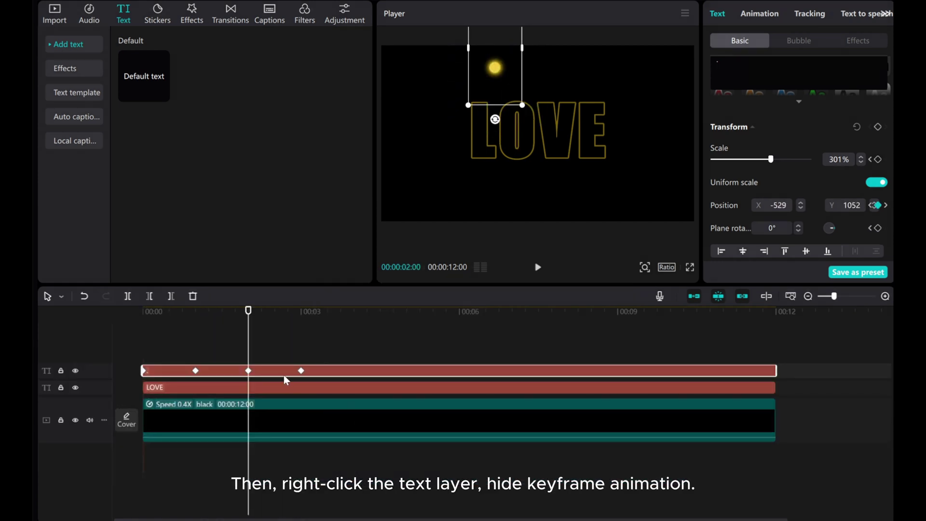
left_click_drag(497, 72, 507, 70)
Step: Play the animation from the start to check the dot's bounce from L to O
left_click(145, 338)
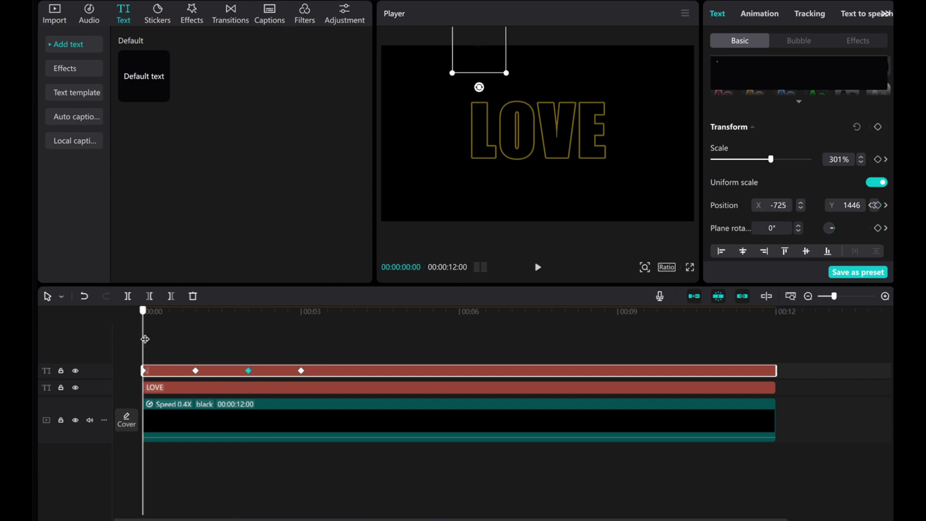
left_click(536, 268)
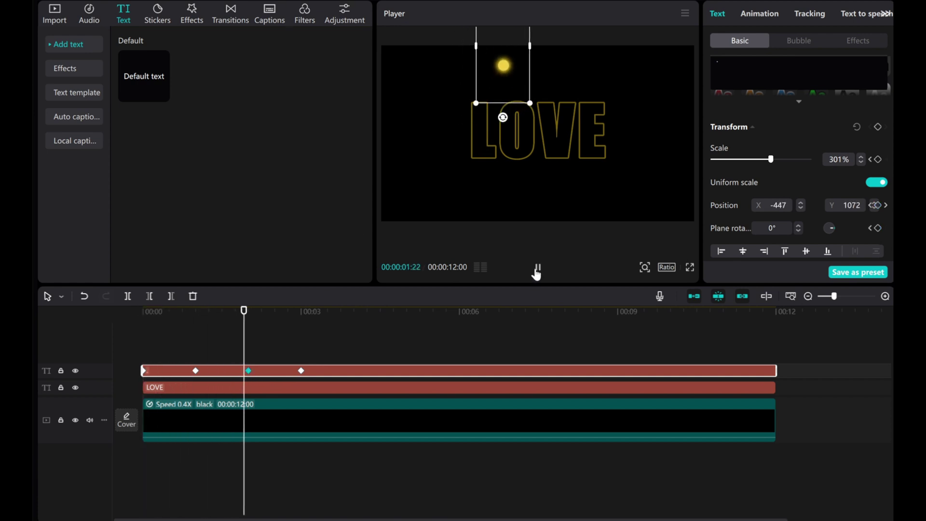
left_click(332, 355)
Step: Add a Transform keyframe to the dot three frames after its 3-second keyframe, at 00:00:03:03
left_click(301, 355)
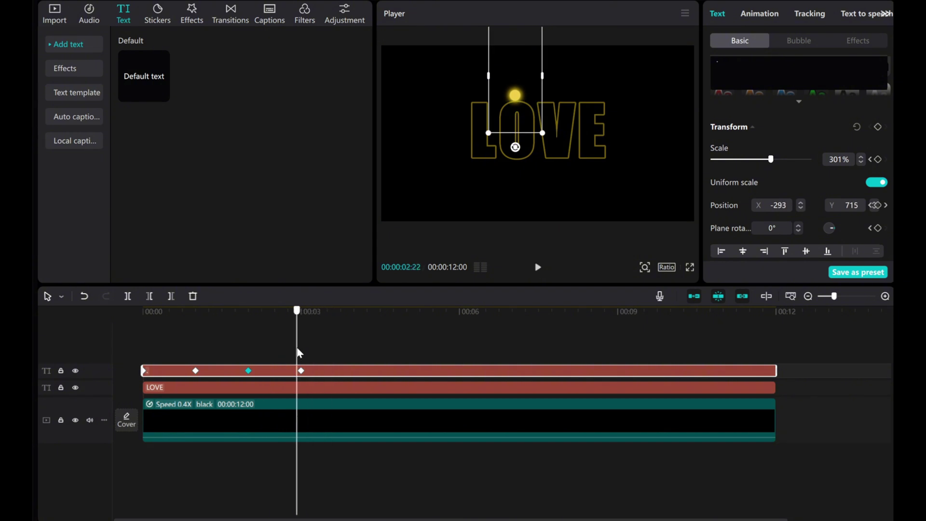
key("Right")
key("Right")
key("Right")
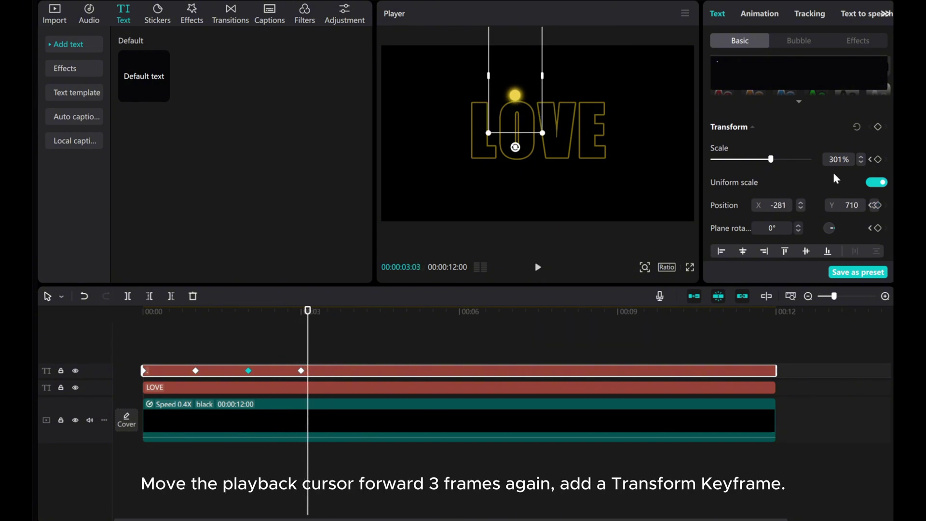
left_click(878, 127)
Step: Move the dot to about X 0, Y 1047 at 4 seconds and atop the letter V at about X 78, Y 695 at 5 seconds
left_click_drag(309, 346, 354, 349)
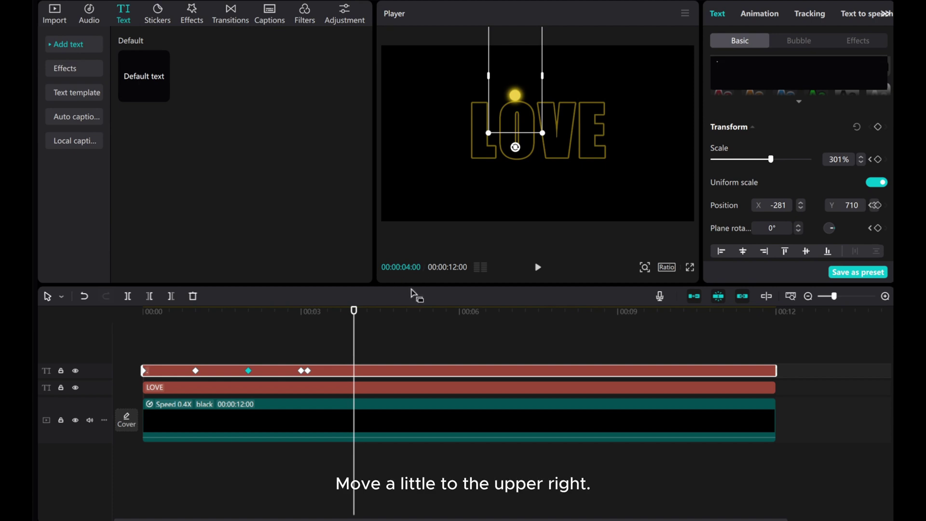
left_click_drag(517, 98, 539, 70)
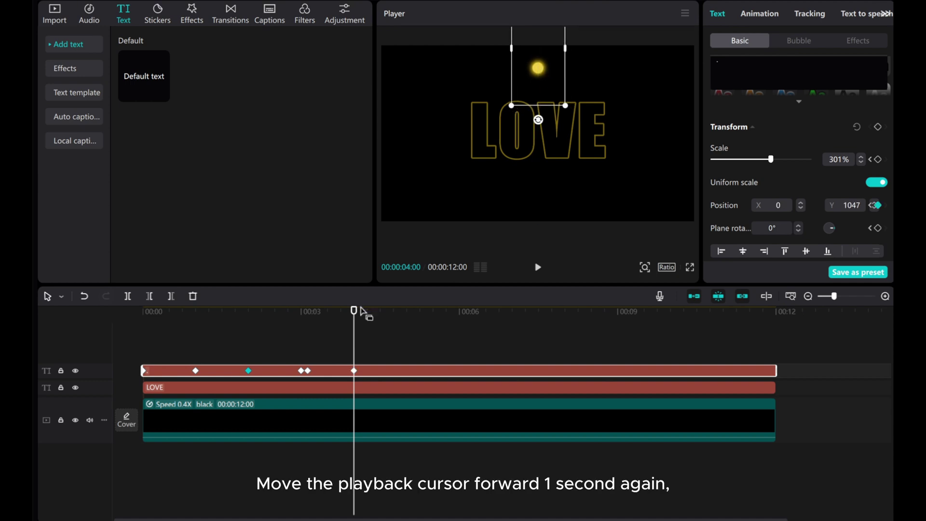
left_click_drag(354, 327, 406, 328)
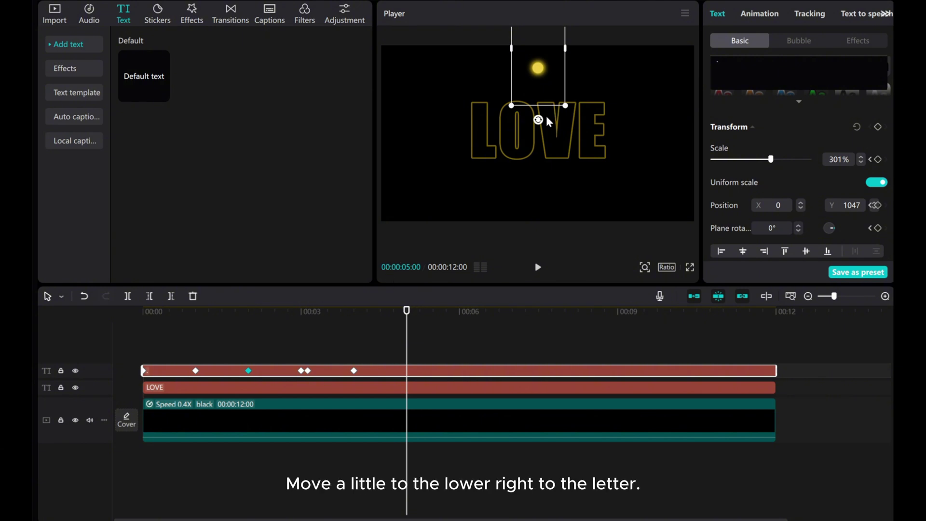
left_click_drag(539, 71, 545, 100)
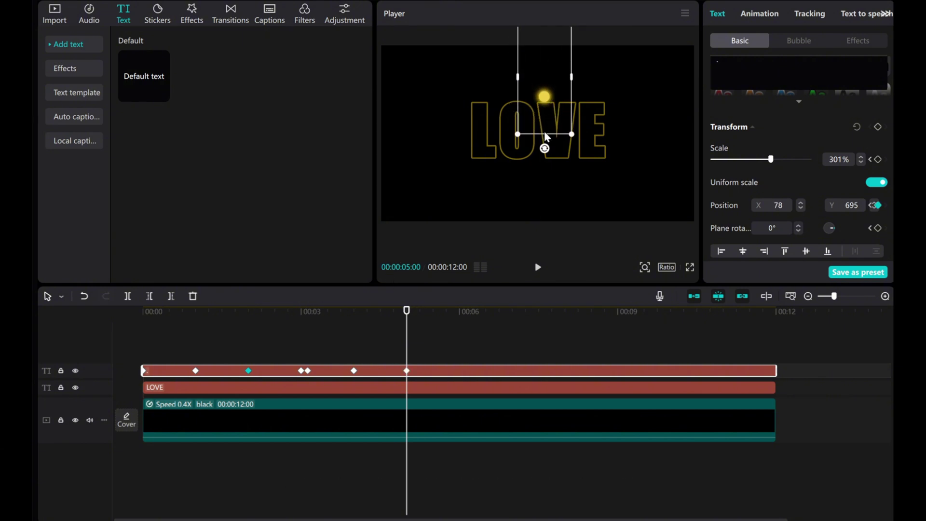
Step: Show the dot clip's keyframe animation and apply Auto curve to its 4-second position keyframe
right_click(376, 374)
left_click(401, 416)
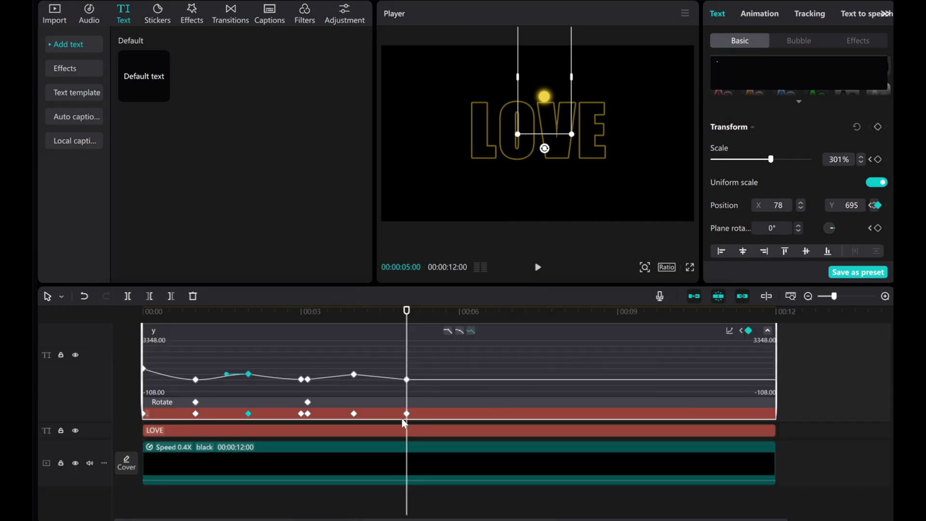
left_click(354, 374)
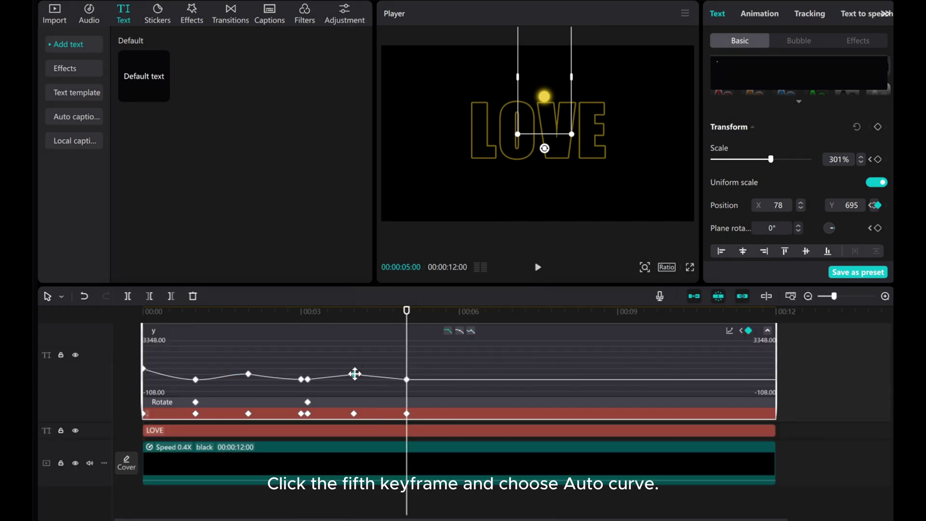
left_click(460, 331)
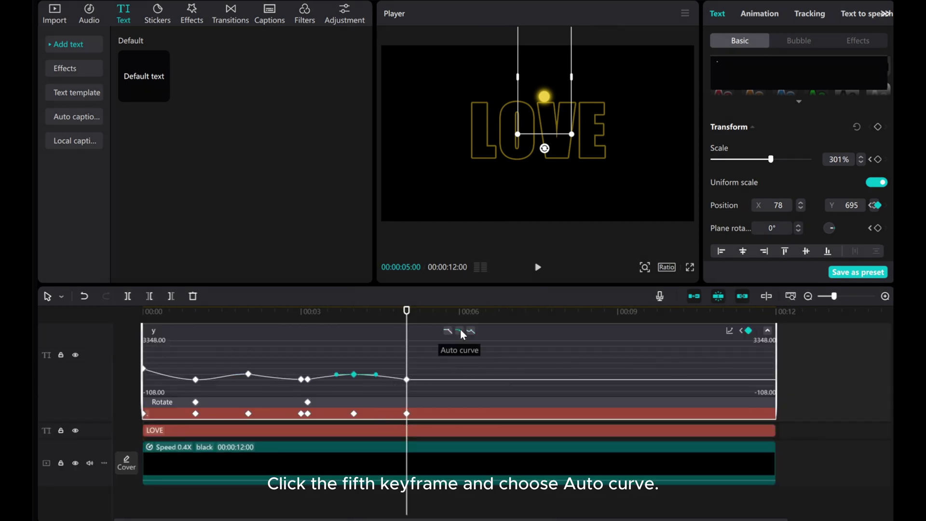
Step: Apply the Ease Out graph to the dot's 5-second position keyframe and hide the clip's keyframe animation
right_click(407, 381)
left_click(423, 391)
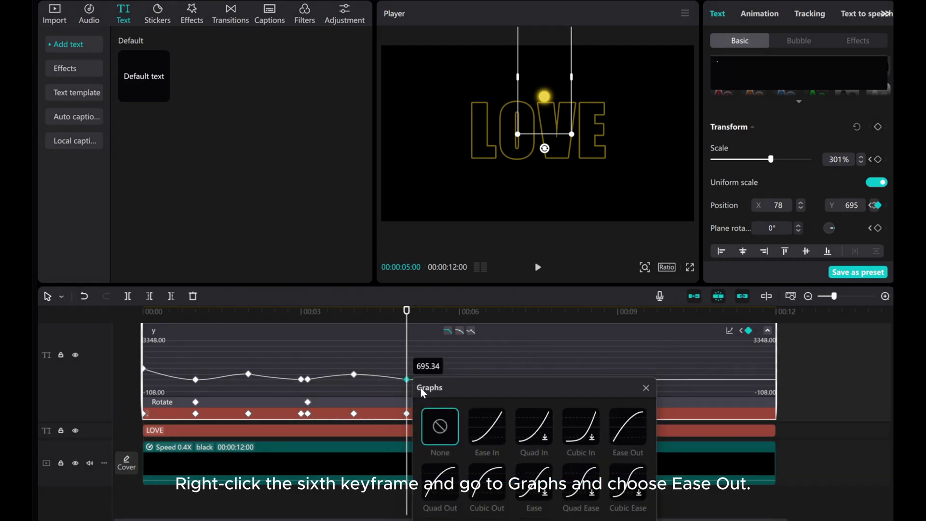
left_click(621, 435)
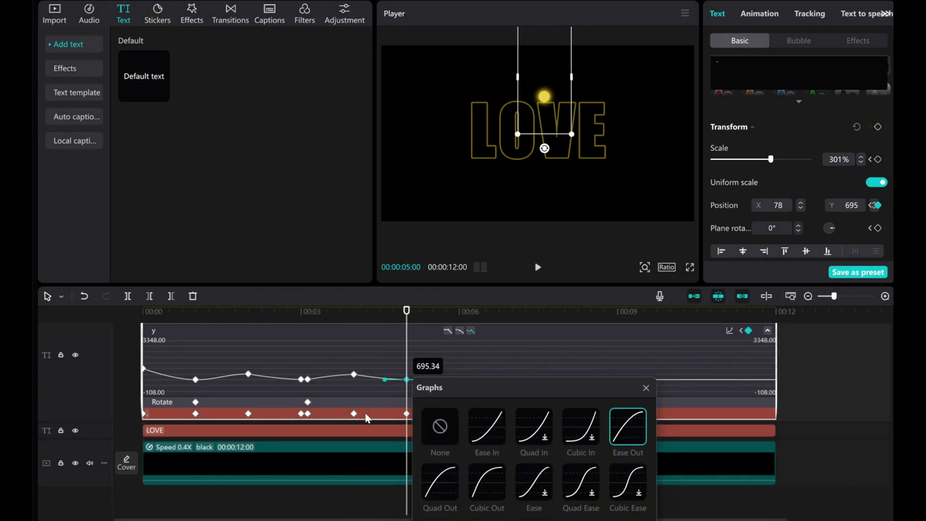
left_click(645, 388)
right_click(427, 414)
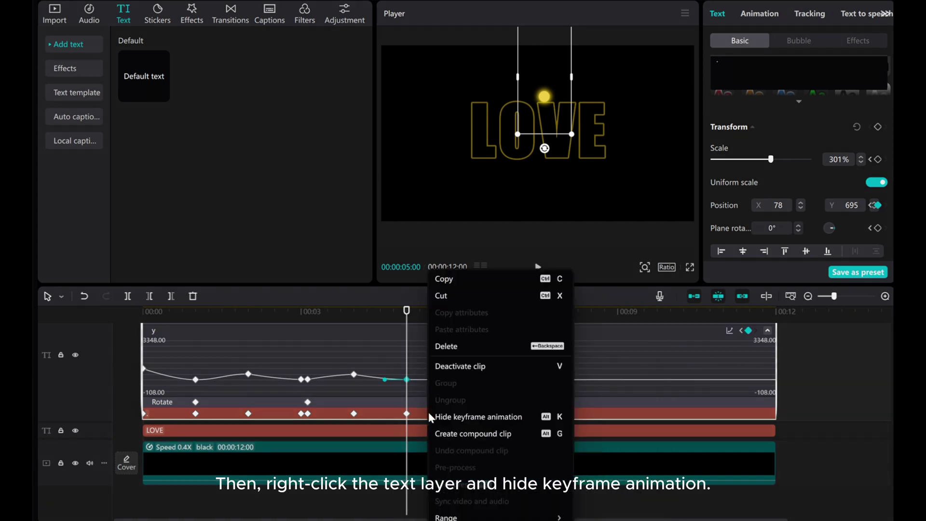
left_click(479, 416)
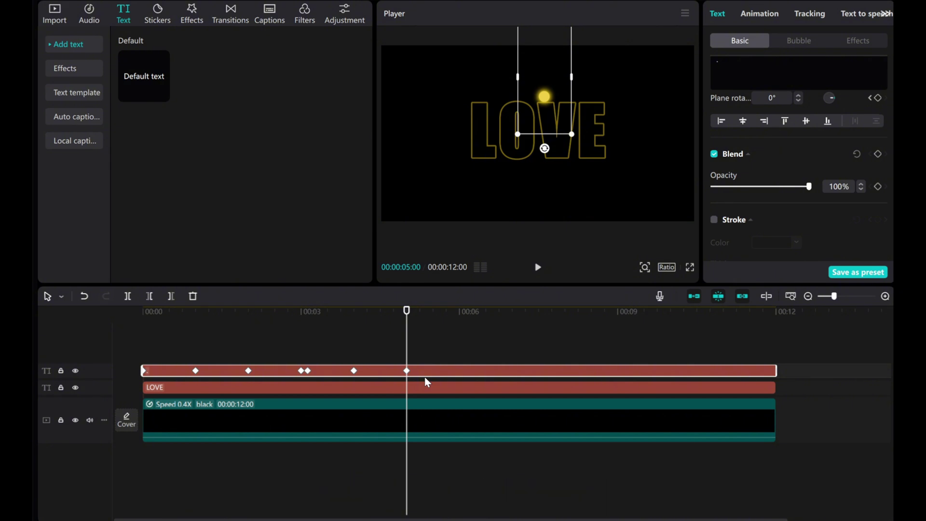
Step: Set the dot's opacity to 50% ten frames after its 5-second keyframe, at 00:00:05:10
key("Right")
key("Right")
key("Right")
key("Right")
key("Right")
key("Right")
key("Right")
key("Right")
key("Right")
key("Right")
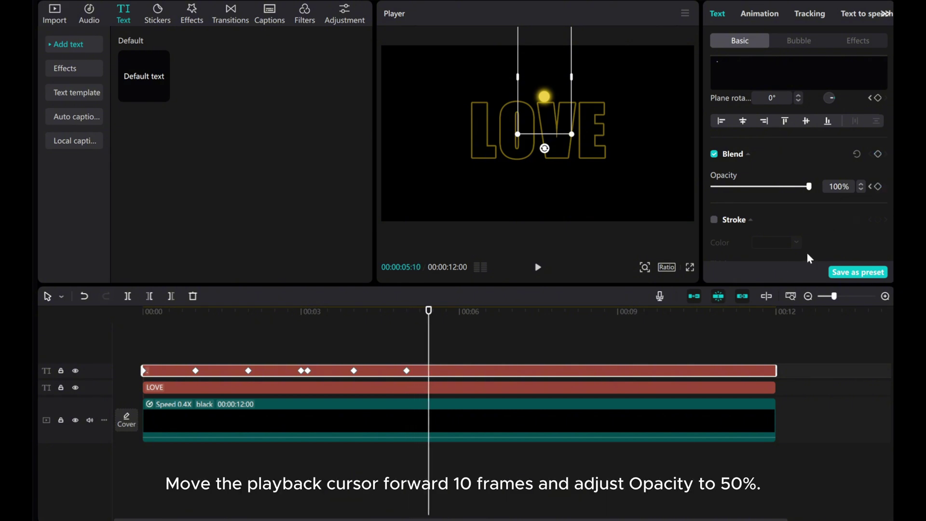
left_click_drag(809, 186, 766, 188)
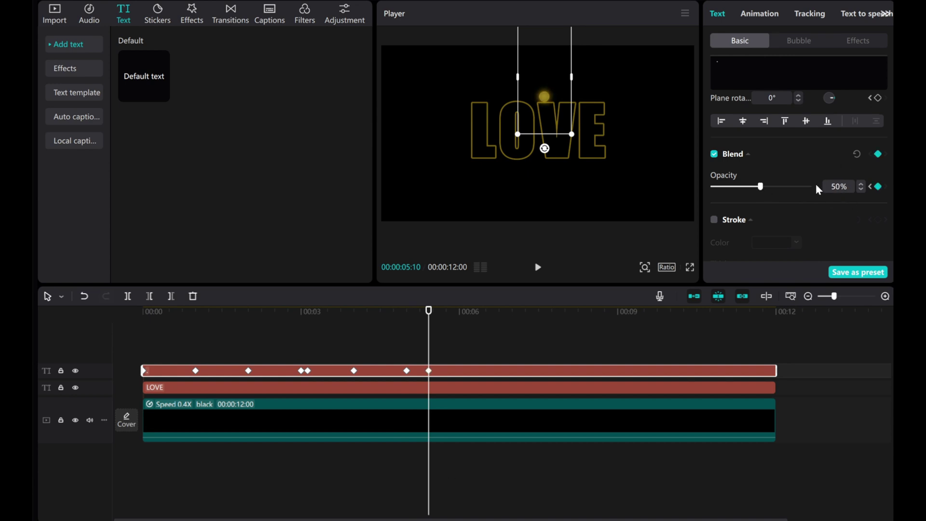
Step: Set the dot's opacity back to 100% ten frames further on, at 00:00:05:20
key("Right")
key("Right")
key("Right")
key("Right")
key("Right")
key("Right")
key("Right")
key("Right")
key("Right")
key("Right")
left_click_drag(761, 187, 810, 187)
Step: Set the dot's opacity to 50% at 00:00:06:06
key("Right")
key("Right")
key("Right")
key("Right")
key("Right")
key("Right")
key("Right")
key("Right")
key("Right")
key("Right")
key("Right")
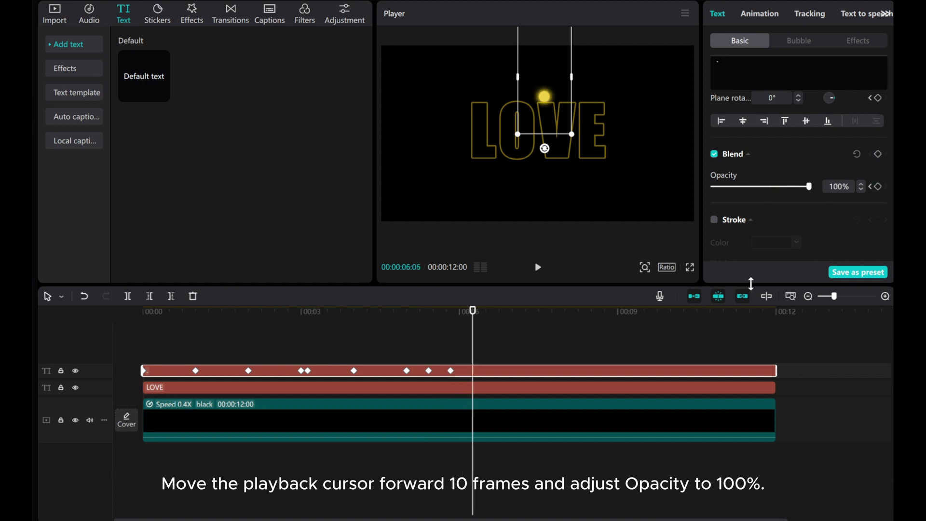
left_click_drag(809, 187, 761, 188)
Step: Continue the dot's blinking with alternating 100% and 50% opacity keyframes every ten frames, ending at 50% at 00:00:07:22
key("Right")
key("Right")
key("Right")
key("Right")
key("Right")
key("Right")
key("Right")
key("Right")
key("Right")
key("Right")
key("Right")
key("Right")
key("Right")
key("Right")
key("Right")
key("Right")
key("Right")
key("Right")
key("Right")
key("Right")
key("Right")
key("Right")
key("Right")
key("Right")
key("Right")
key("Right")
key("Right")
key("Right")
key("Right")
key("Right")
key("Right")
key("Right")
key("Right")
key("Right")
key("Right")
key("Right")
key("Right")
key("Right")
key("Right")
key("Right")
key("Right")
key("Right")
key("Right")
key("Right")
key("Right")
key("Right")
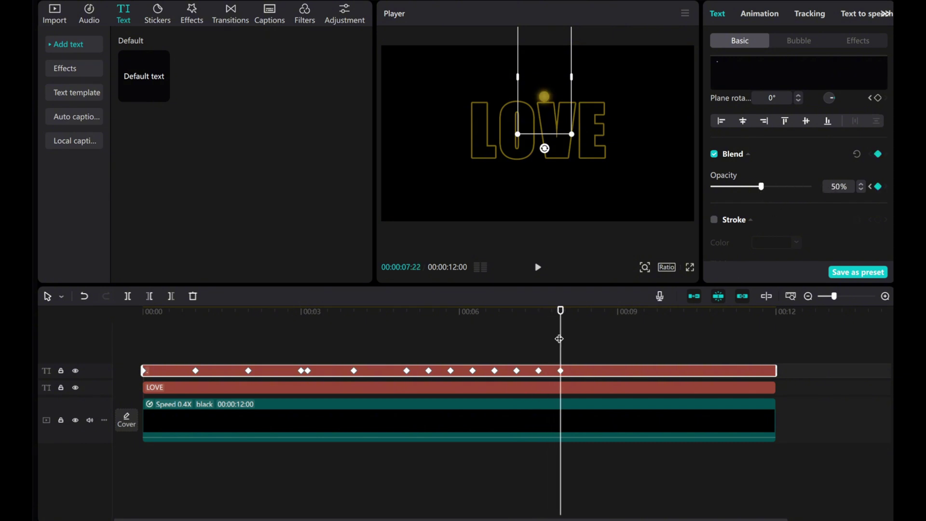
Step: Fade the dot out completely by setting its opacity to 0% at 00:00:08:03
left_click_drag(560, 345, 569, 346)
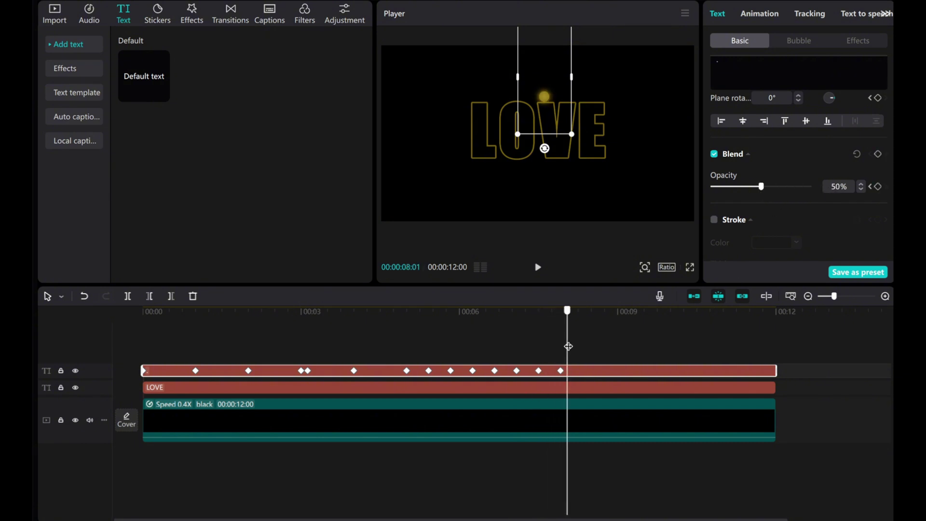
left_click(561, 371)
left_click_drag(562, 342, 572, 345)
left_click_drag(761, 187, 693, 194)
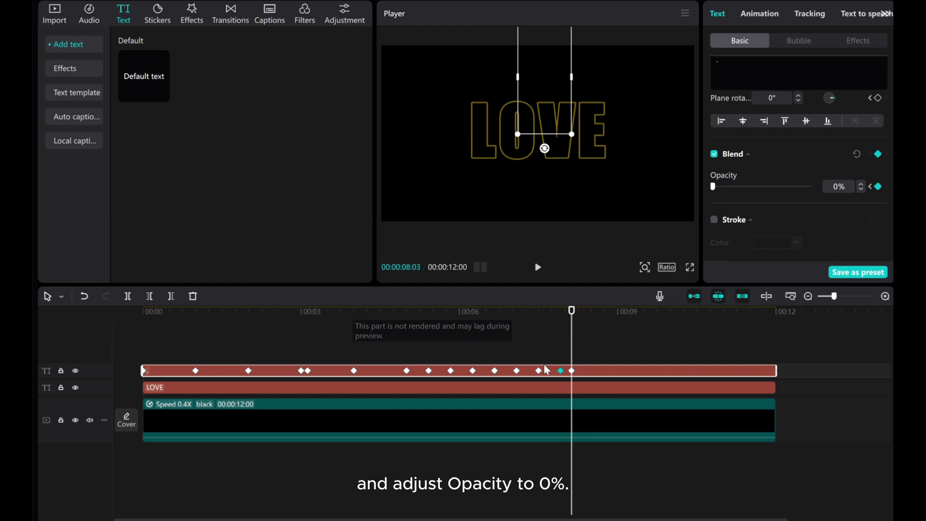
left_click(572, 370)
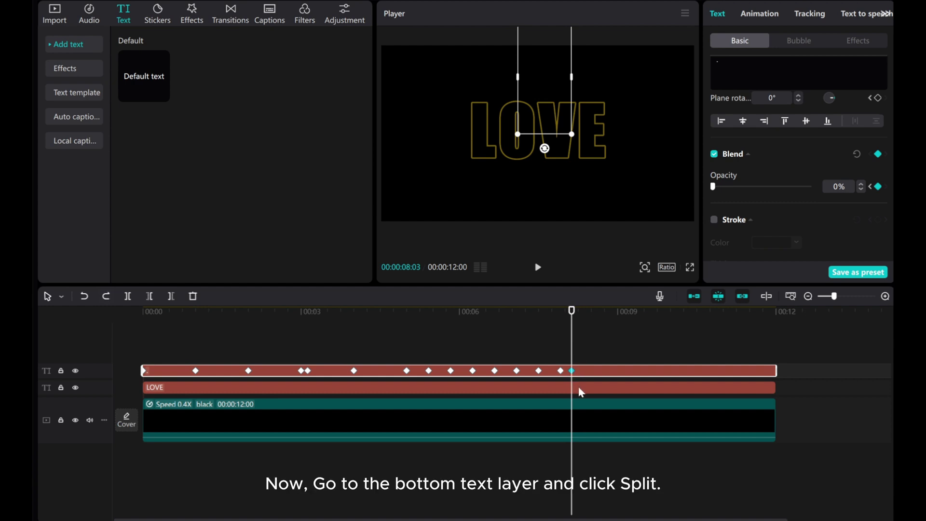
Step: Split the LOVE text clip at 00:00:08:03 and paste a copy of its second part onto a layer above
left_click(578, 388)
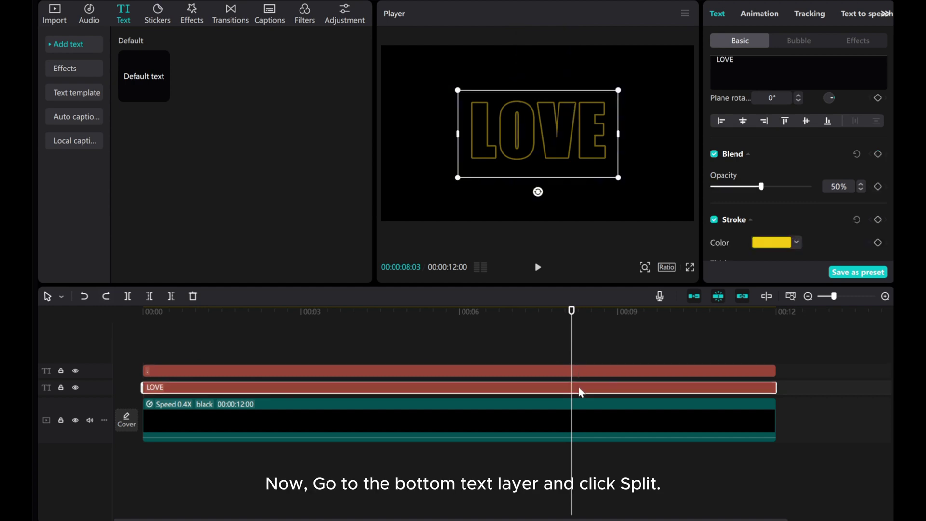
left_click(128, 297)
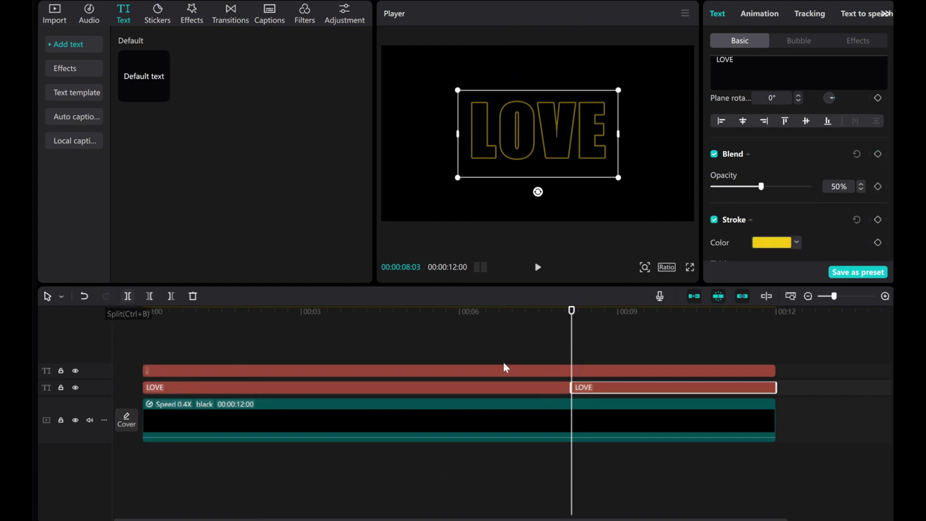
right_click(640, 393)
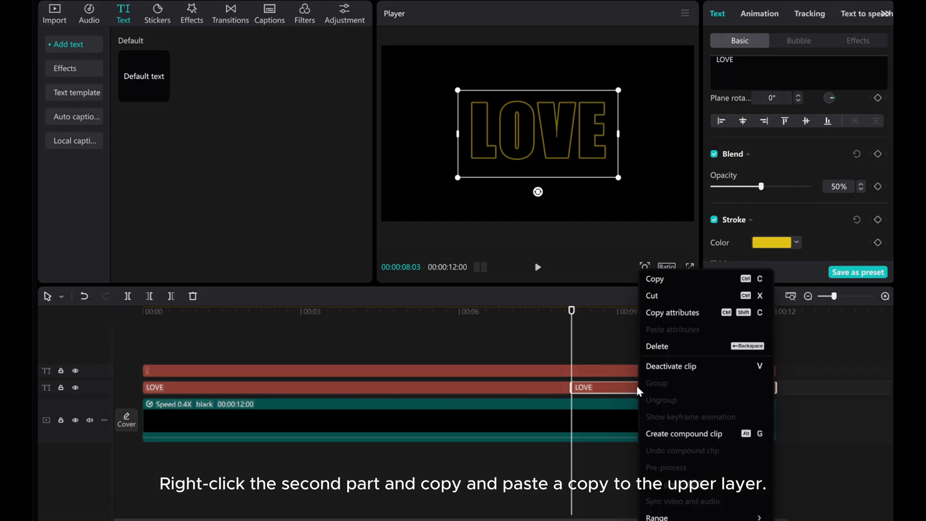
left_click(651, 279)
right_click(580, 348)
left_click(597, 356)
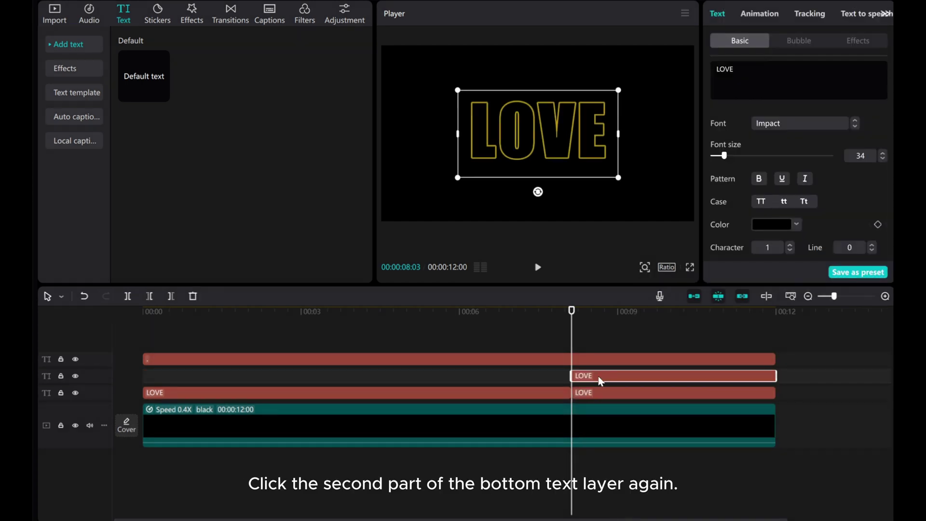
Step: Change the text color of the bottom layer's second LOVE segment to yellow
left_click(603, 394)
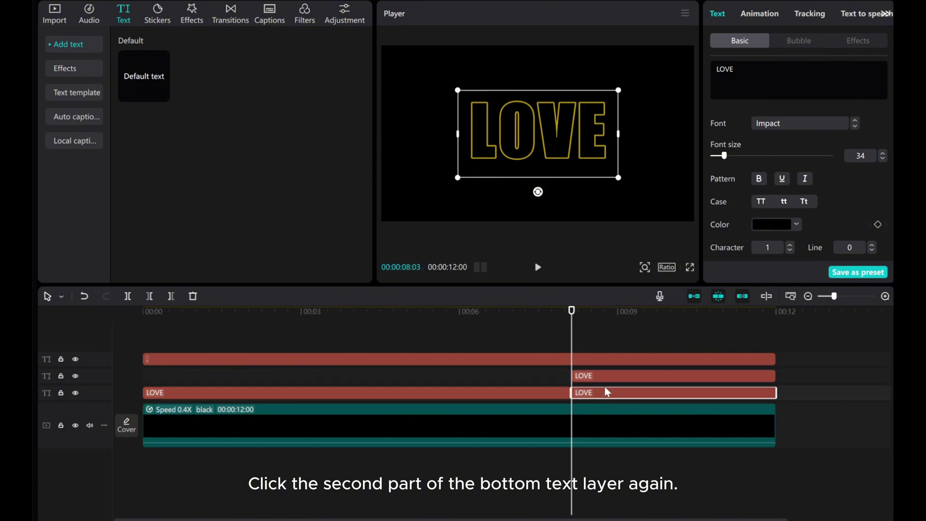
scroll(745, 204, "down", 2)
left_click(771, 181)
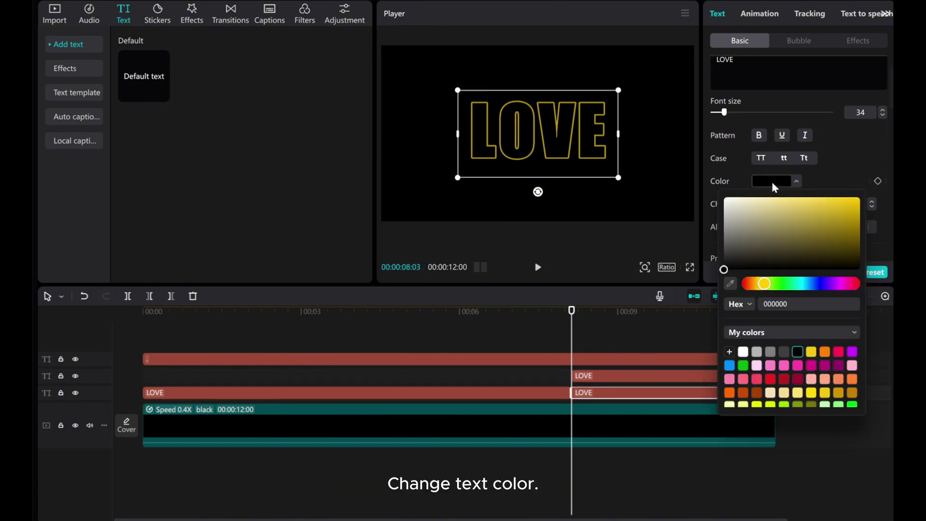
left_click(812, 353)
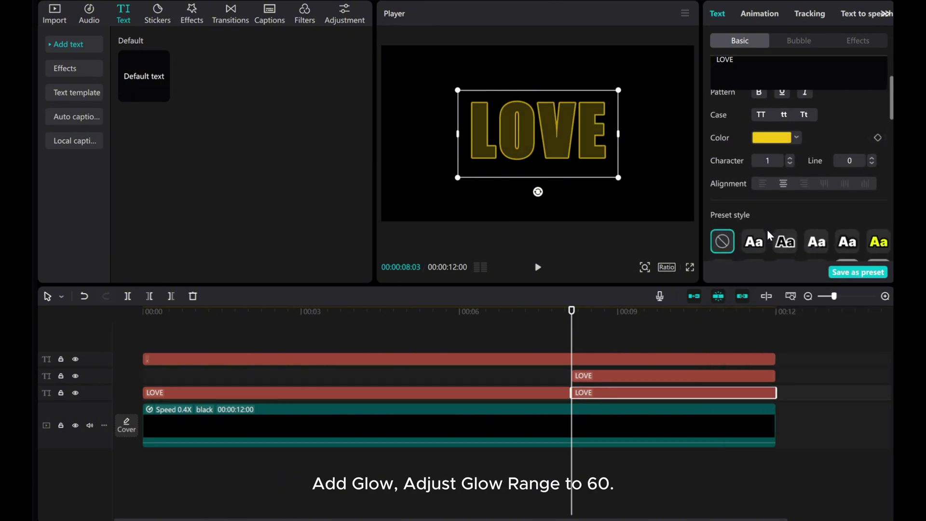
Step: Add the non-Pro glow style to the yellow LOVE segment and set its range to 60
scroll(767, 230, "down", 2)
scroll(767, 230, "down", 5)
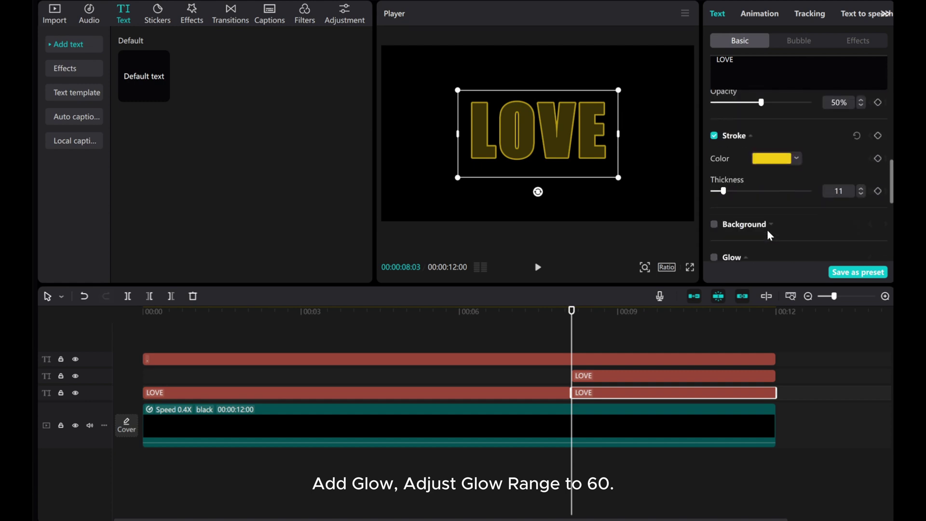
left_click(714, 170)
left_click(771, 213)
scroll(794, 210, "down", 4)
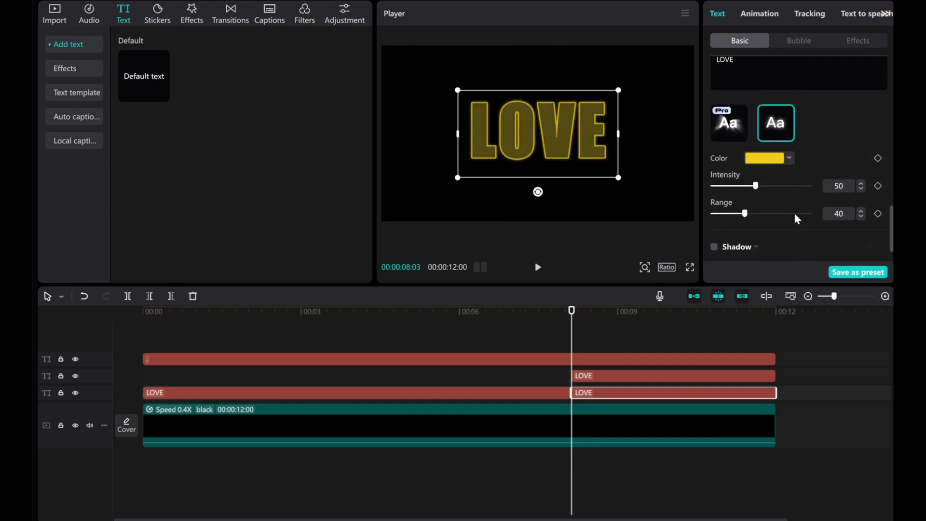
left_click_drag(749, 214, 774, 217)
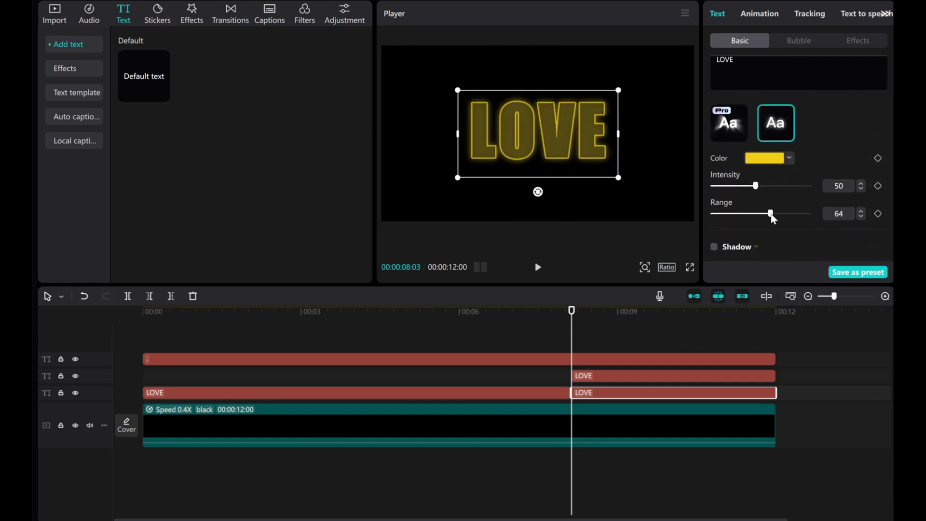
Step: Split the glowing LOVE segment four frames after its start, at 00:00:08:07
key("Right")
key("Right")
key("Right")
key("Right")
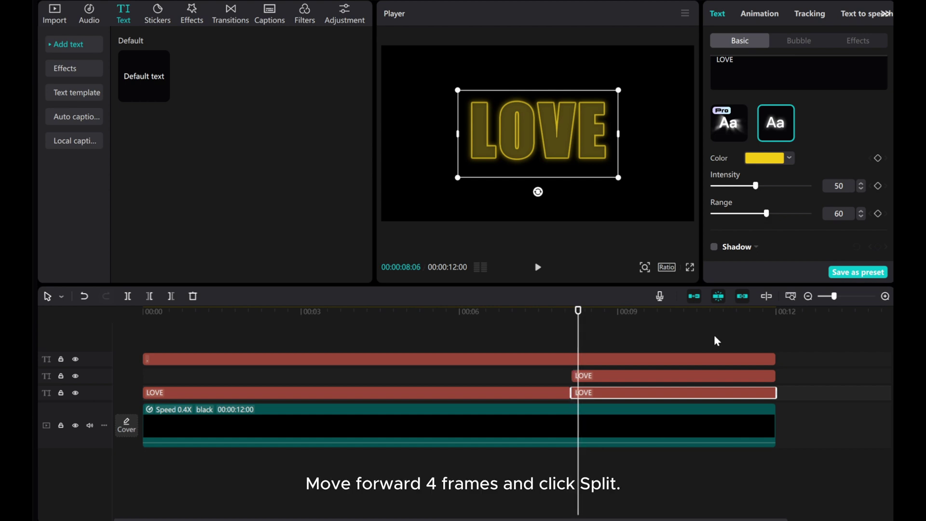
left_click(130, 297)
Step: Reduce the short four-frame segment's text to L and align it over the outlined letter L
left_click(575, 392)
left_click_drag(580, 330, 573, 333)
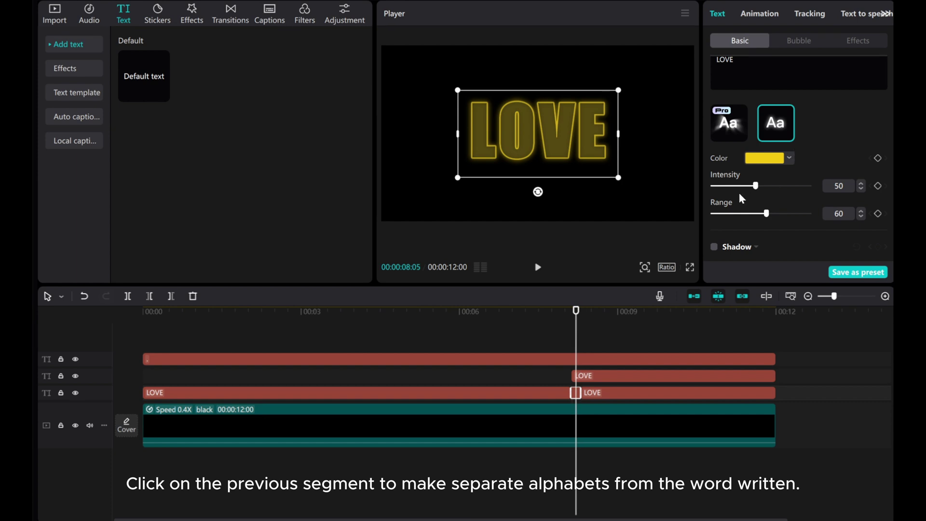
scroll(742, 198, "up", 5)
left_click_drag(721, 70, 781, 78)
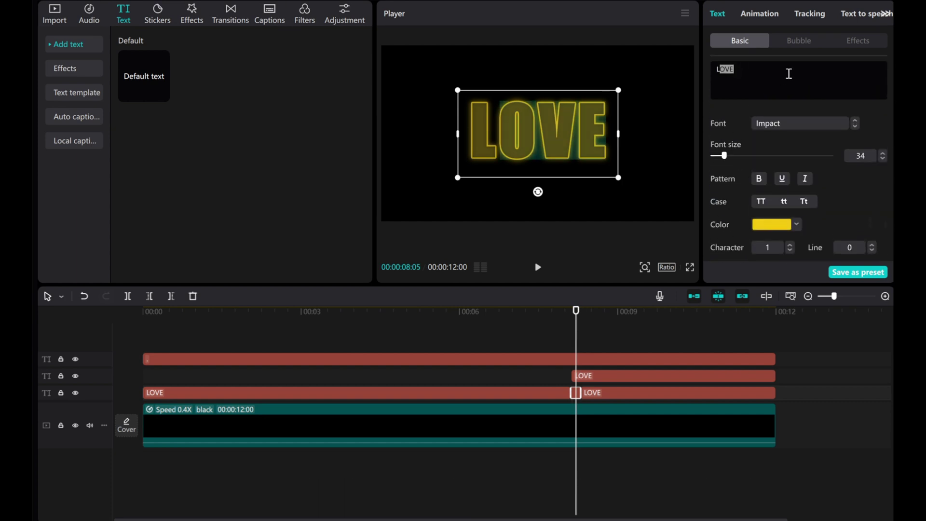
key("BackSpace")
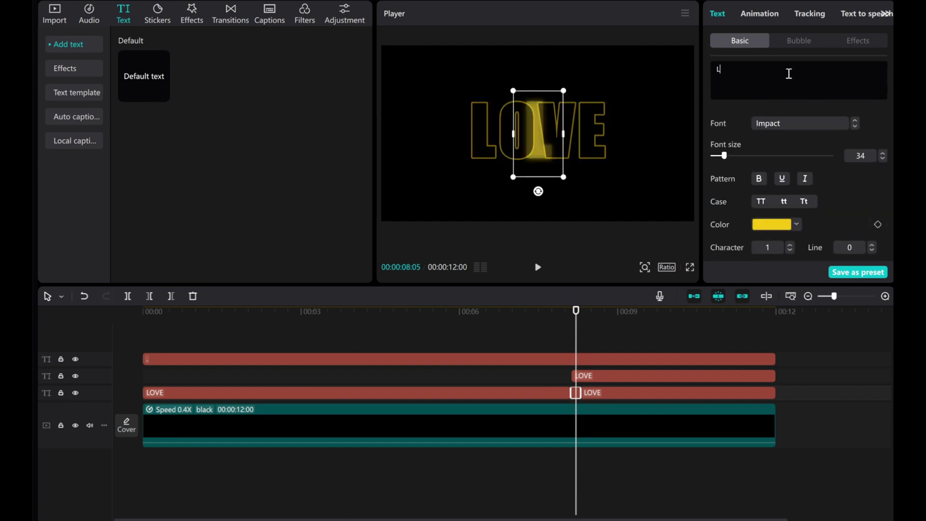
left_click_drag(504, 168, 484, 166)
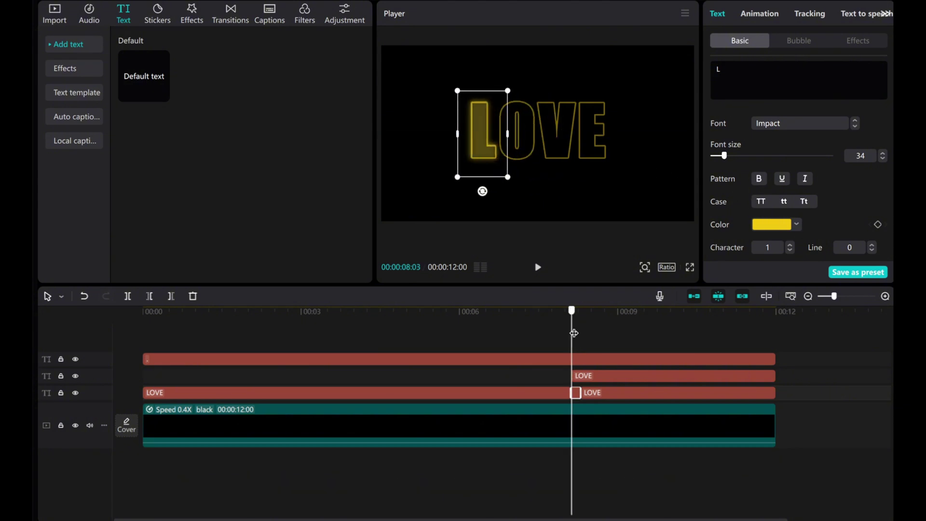
Step: Split the remaining glowing LOVE segment another four frames on, at 00:00:08:11
left_click(555, 336)
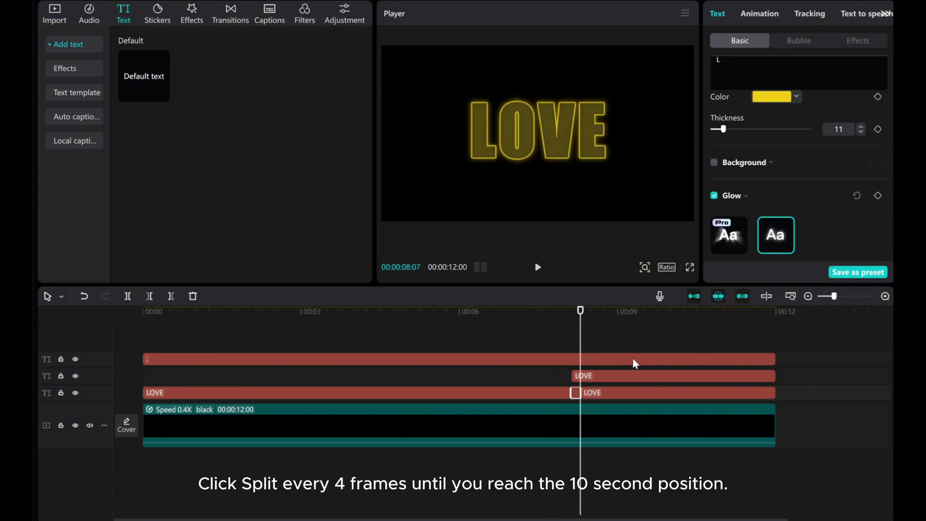
key("Right")
key("Right")
key("Right")
key("Right")
key("Right")
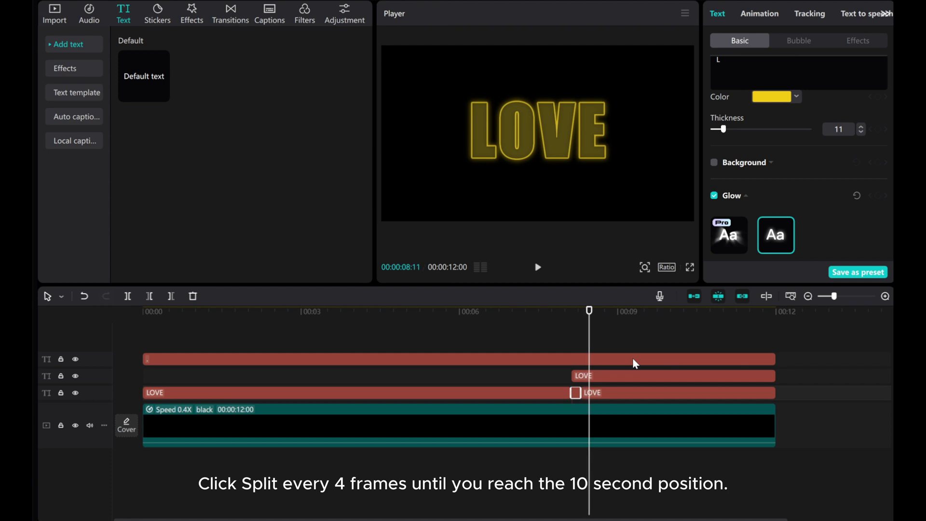
left_click(612, 393)
left_click(131, 294)
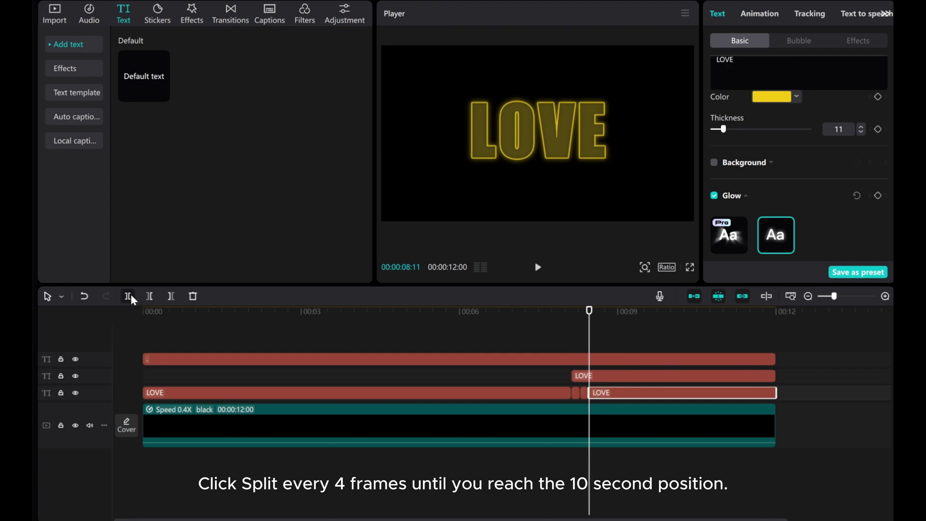
Step: Split the remaining glowing LOVE segment at 00:00:08:15 and again at 00:00:08:19
left_click(621, 394)
key("Right")
key("Right")
key("Right")
key("Right")
key("Right")
key("Right")
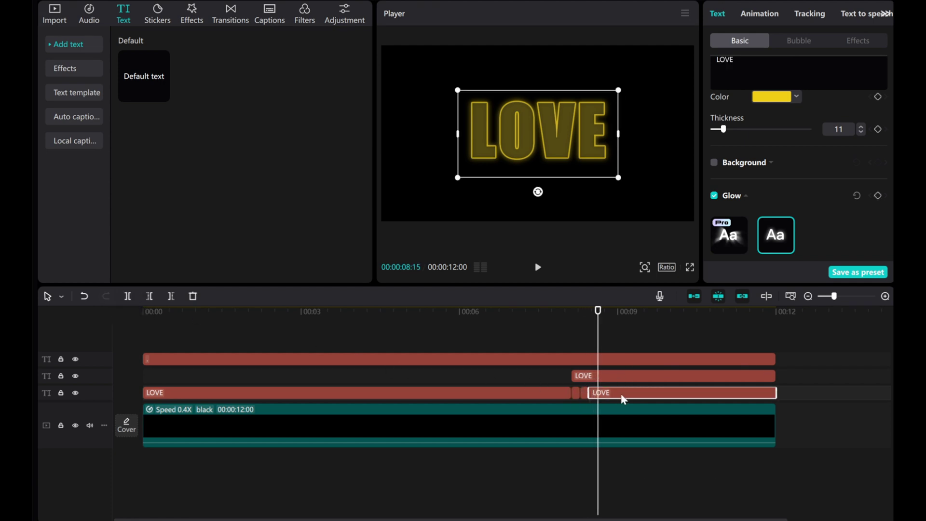
left_click(132, 295)
key("Right")
key("Right")
left_click(131, 295)
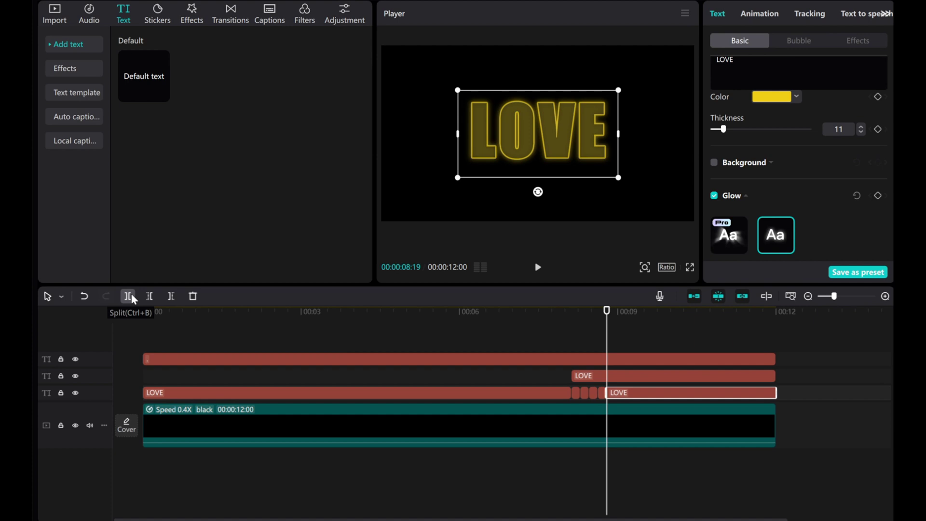
Step: Keep splitting the remaining glowing LOVE segment every four frames, from 00:00:08:23 through 00:00:09:23
key("Right")
key("Right")
left_click(132, 296)
key("Right")
key("Right")
key("Right")
left_click(131, 295)
key("Right")
key("Right")
left_click(131, 295)
key("Right")
key("Right")
left_click(131, 295)
key("Right")
key("Right")
key("Right")
key("Right")
left_click(132, 295)
key("Right")
key("Right")
key("Right")
key("Right")
left_click(132, 295)
key("Right")
key("Right")
key("Right")
key("Right")
left_click(131, 295)
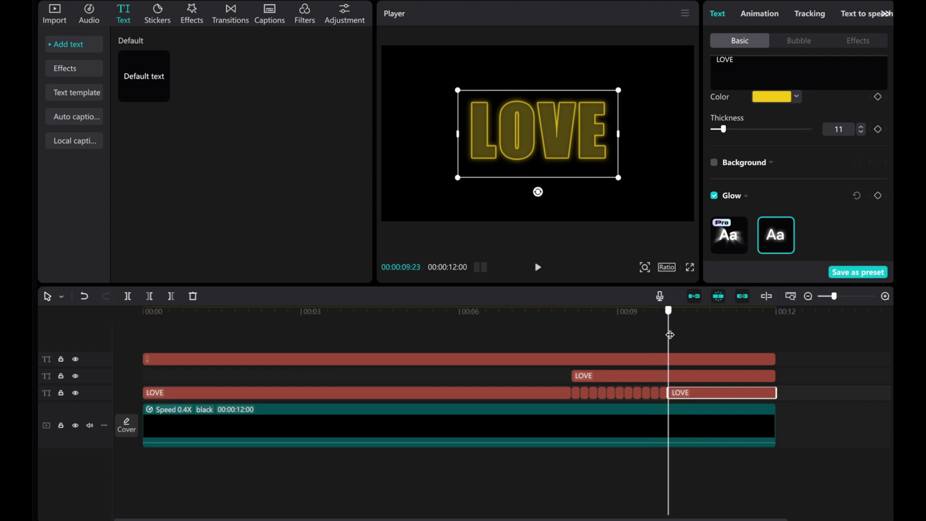
Step: Reduce the second short LOVE segment's text to E and align it over the outlined letter E
left_click(580, 312)
left_click(586, 393)
scroll(791, 112, "up", 3)
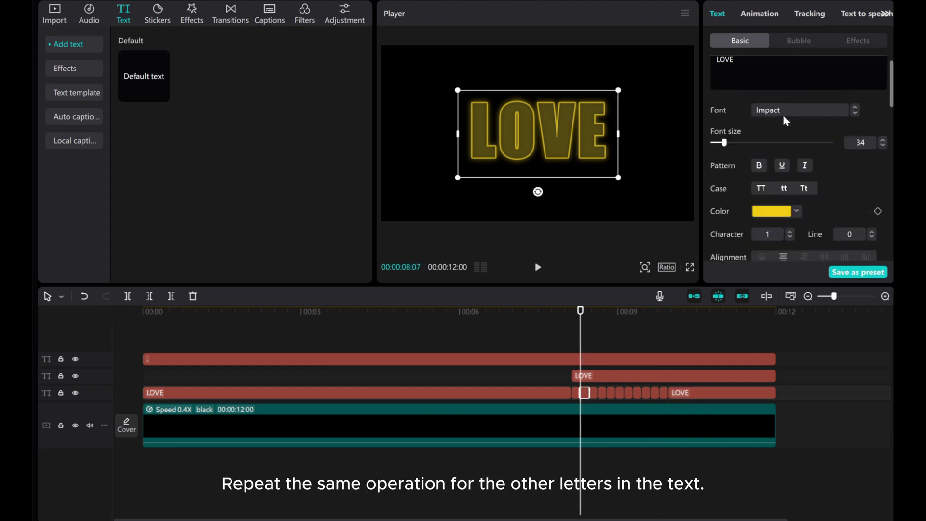
left_click_drag(726, 69, 693, 68)
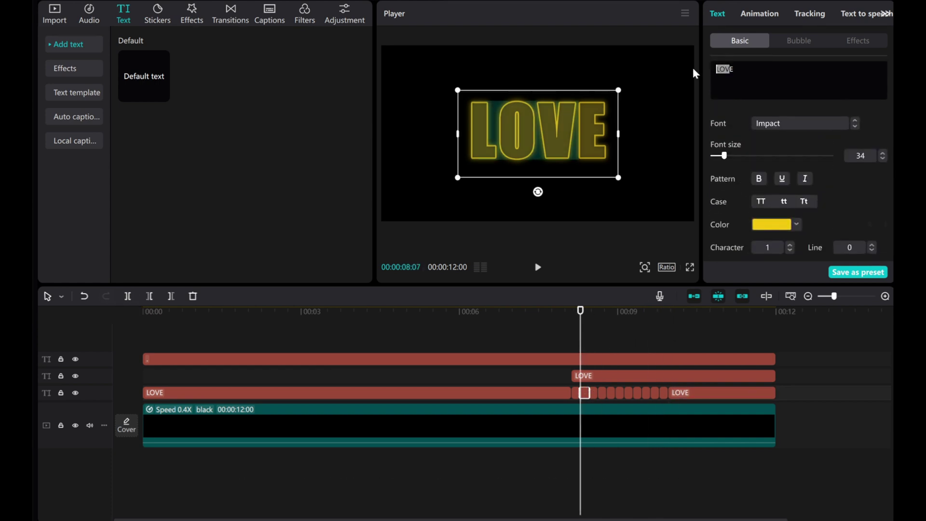
key("BackSpace")
left_click_drag(552, 161, 586, 161)
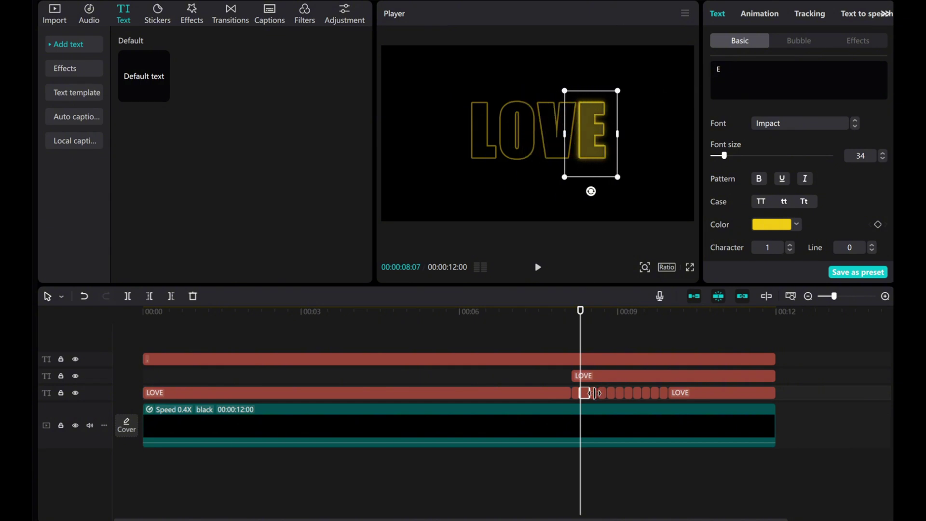
Step: Reduce the third short segment's text to O and the fourth's to L, aligning each over its matching outlined letter
scroll(594, 393, "up", 2)
left_click(607, 392)
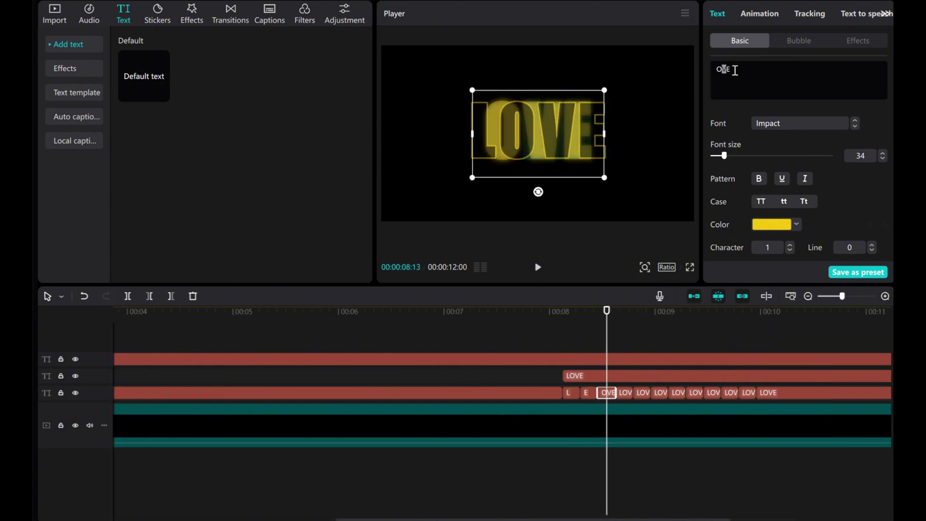
left_click(627, 393)
key("ctrl+a")
key("BackSpace")
type("L")
left_click_drag(484, 148, 480, 148)
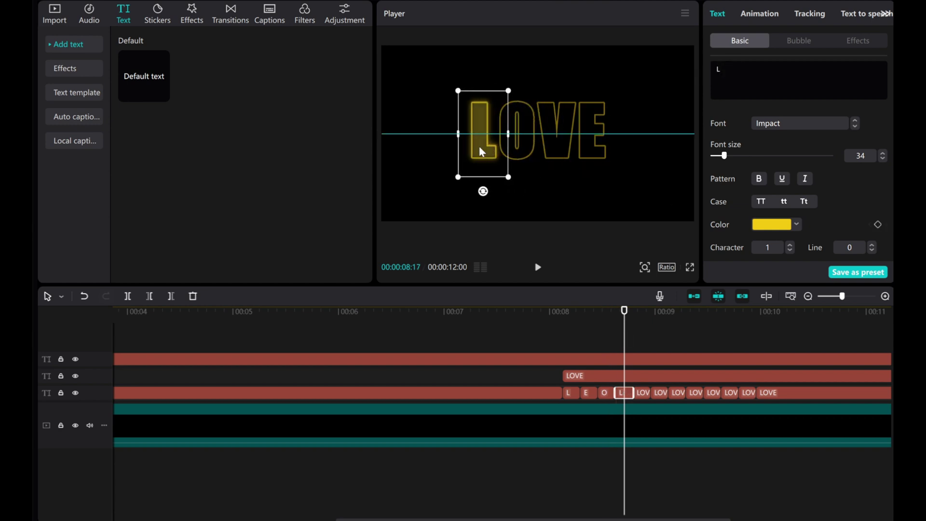
Step: Change the fifth short segment's text to V and the sixth's to E, aligning each over its outlined letter
scroll(502, 385, "right", 3)
left_click(477, 392)
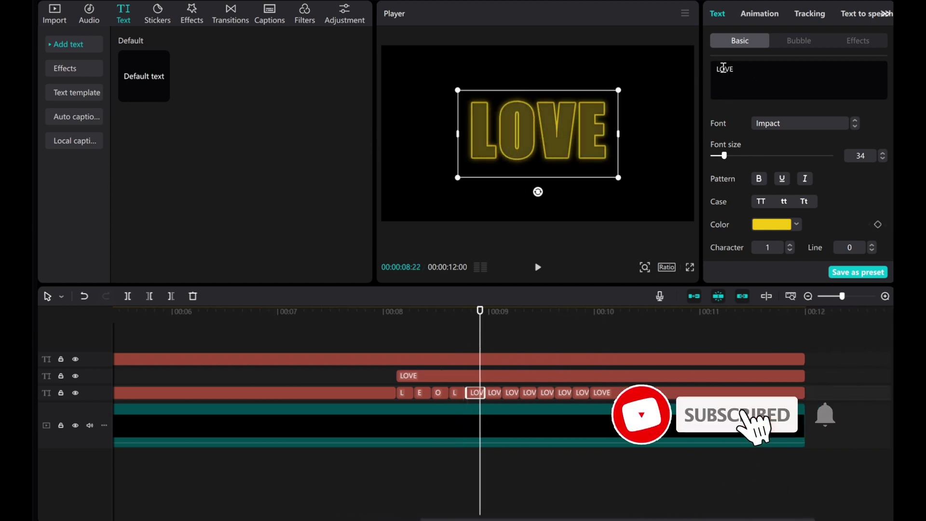
key("ctrl+a")
key("BackSpace")
type("V")
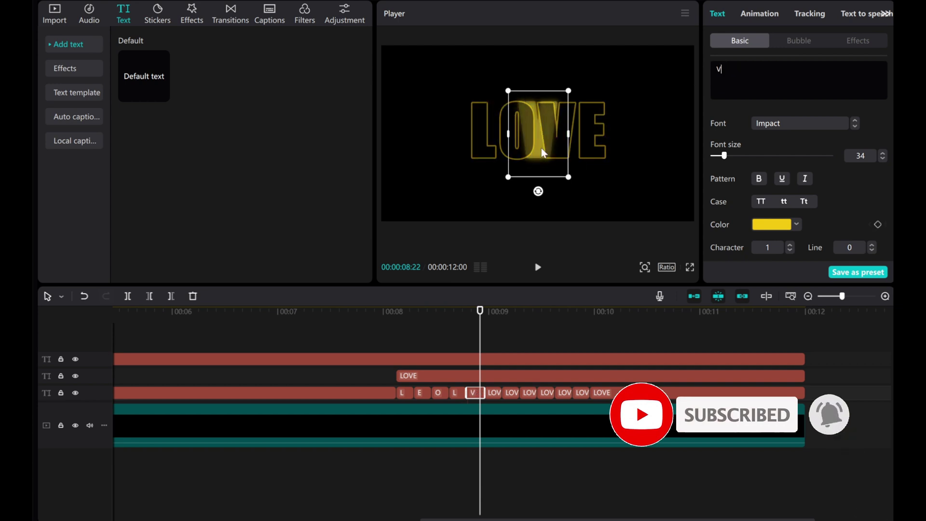
left_click(494, 394)
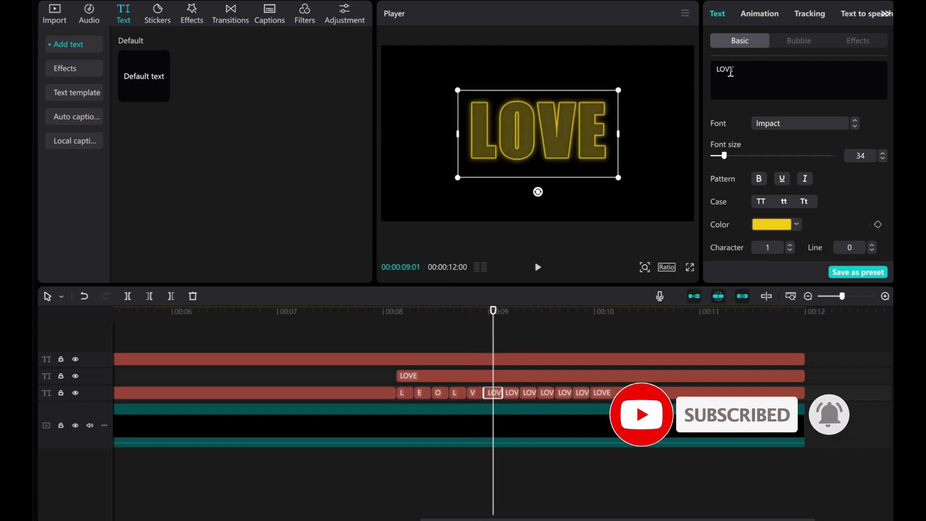
key("ctrl+a")
key("BackSpace")
type("E")
Step: Change the seventh short segment's text to O and the eighth's to L, aligning each over its outlined letter
left_click(512, 392)
key("ctrl+a")
key("BackSpace")
type("O")
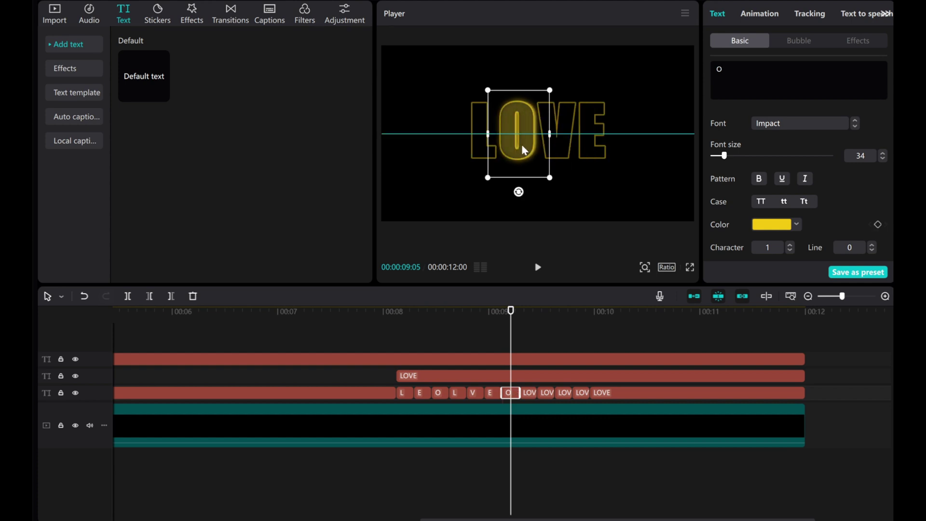
left_click(529, 393)
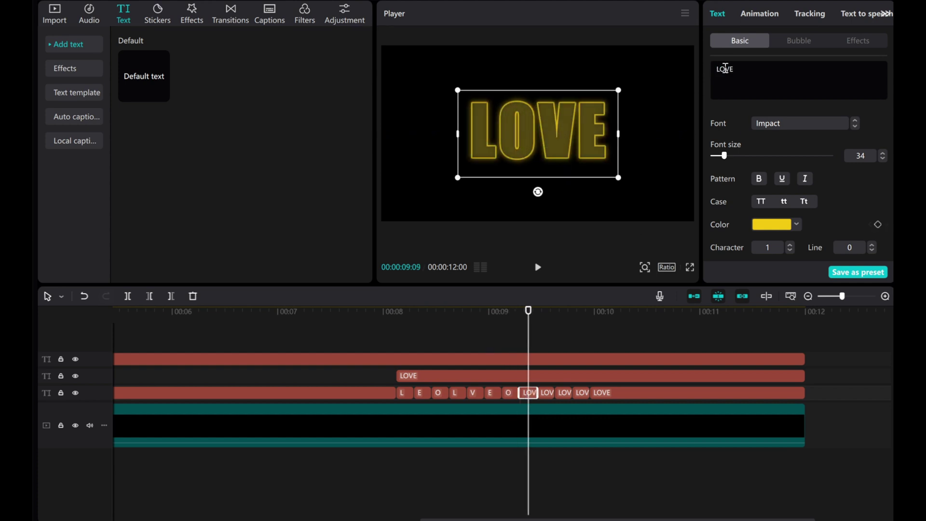
key("ctrl+a")
type("L")
left_click_drag(541, 155, 485, 159)
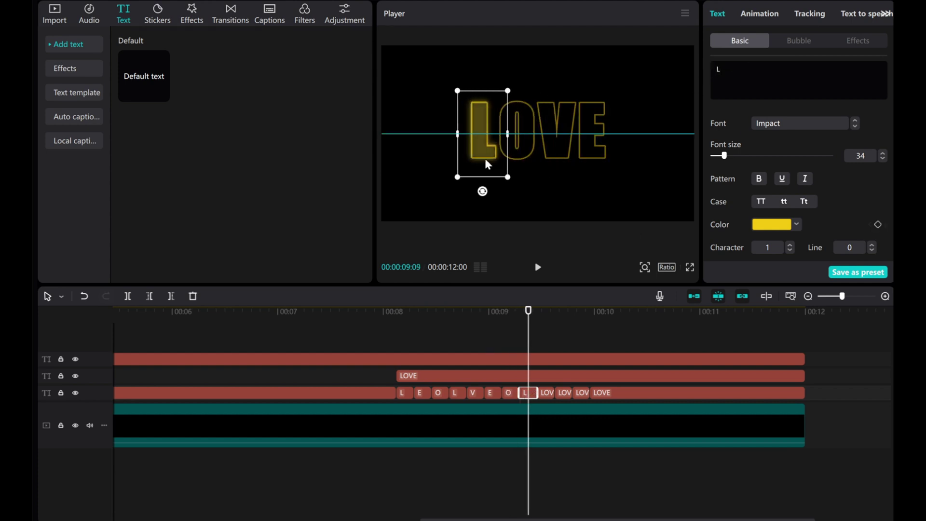
Step: Change the ninth short segment's text to E and the tenth's to V, matching each to its outlined letter
left_click(548, 393)
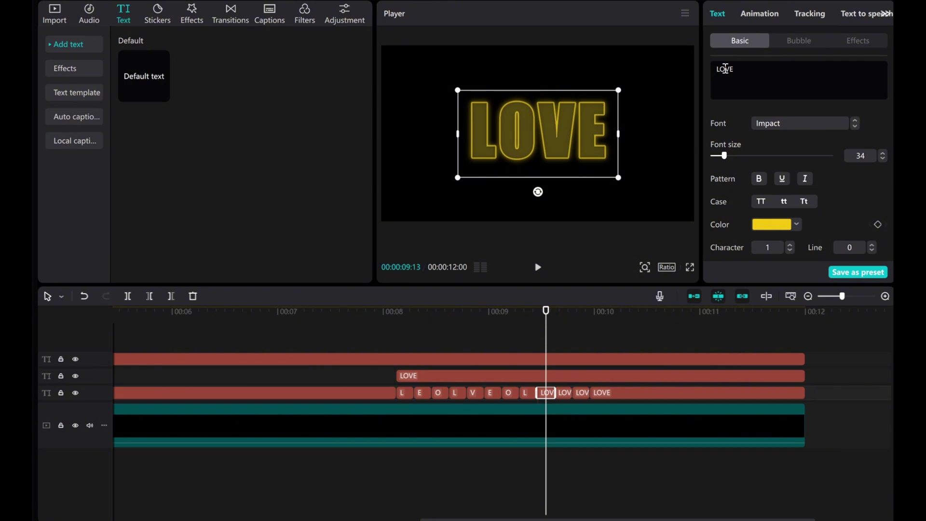
key("ctrl+a")
type("E")
left_click_drag(521, 158, 481, 149)
left_click(564, 392)
key("ctrl+a")
type("V")
Step: Change the eleventh and last short segment's text to L, matching it to the outlined letter L
left_click(574, 343)
left_click(581, 343)
key("ctrl+a")
type("L")
Step: Add an Opacity keyframe at 50% at the start of the final long LOVE segment, at 00:00:09:23
left_click_drag(580, 337, 591, 338)
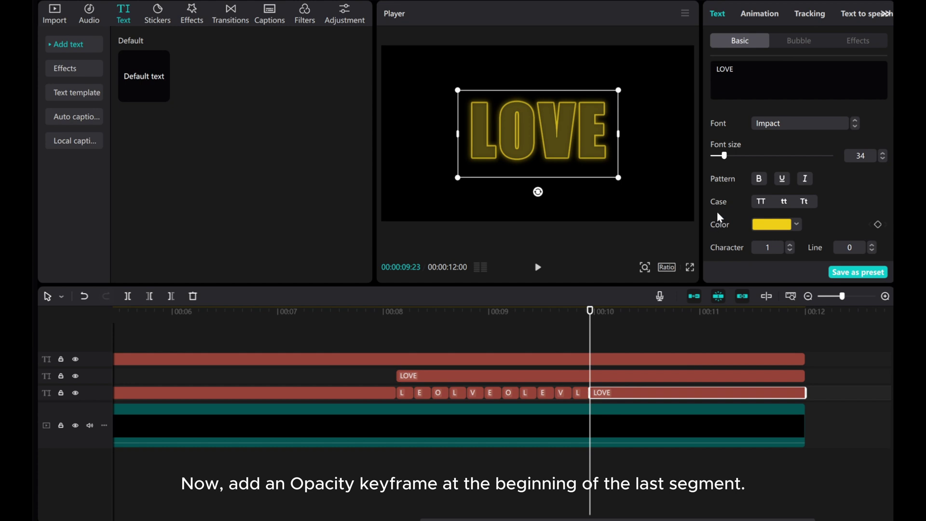
scroll(787, 192, "down", 5)
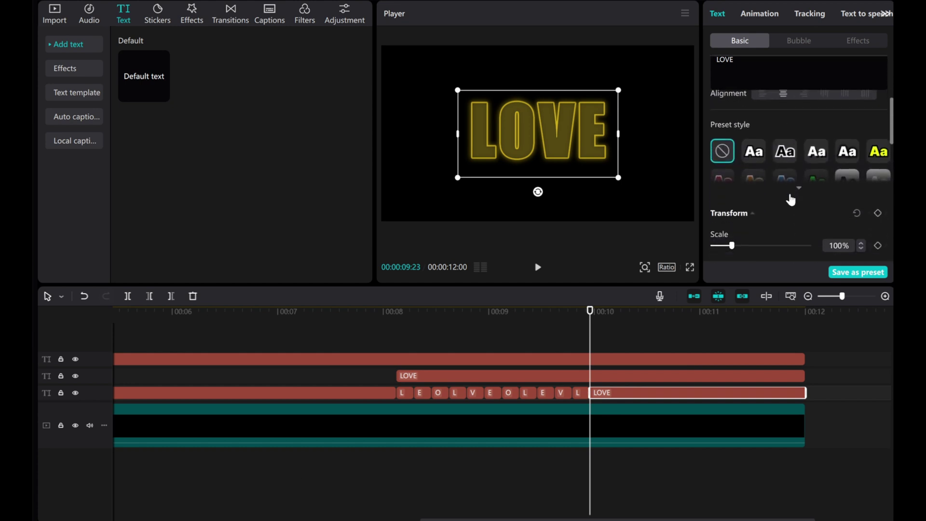
scroll(791, 199, "down", 4)
left_click(878, 172)
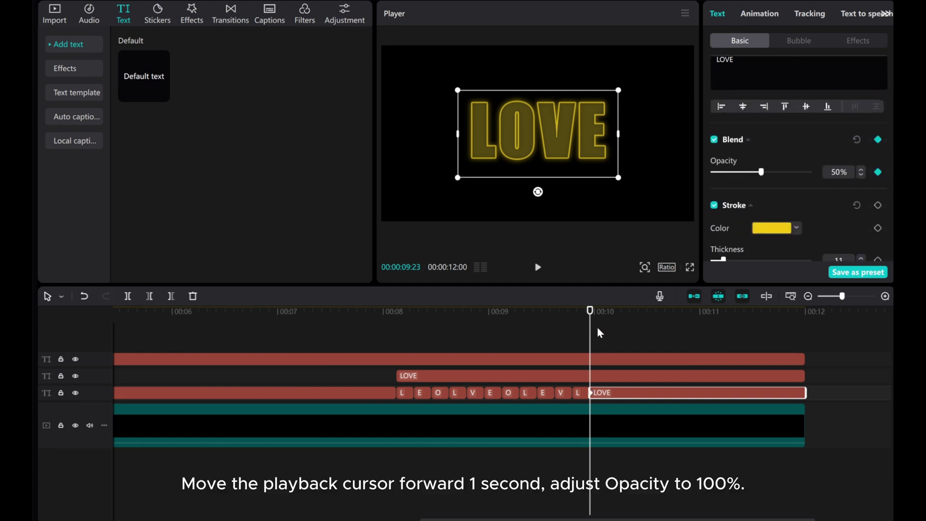
Step: Set the final LOVE segment's Opacity to 100% at 00:00:10:23 and to 0% at its end, 00:00:12:00
left_click_drag(592, 335, 695, 339)
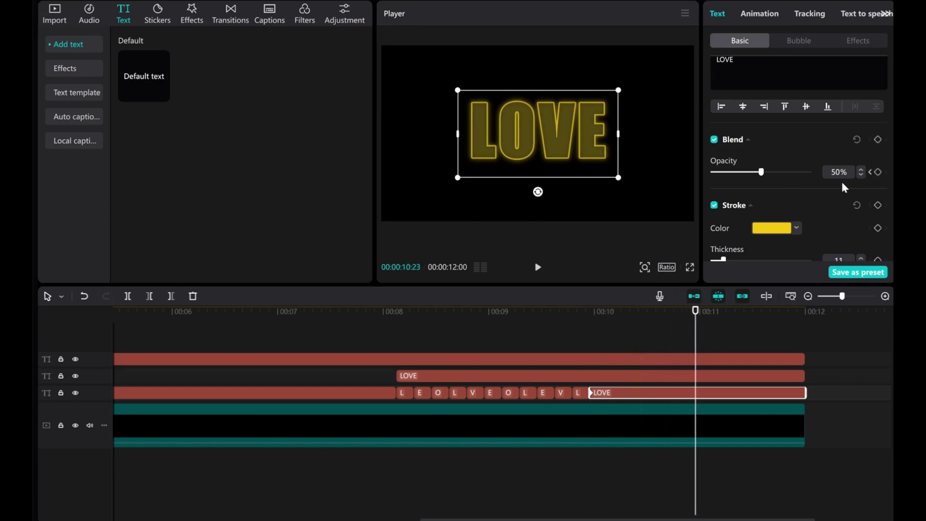
left_click_drag(766, 175, 811, 172)
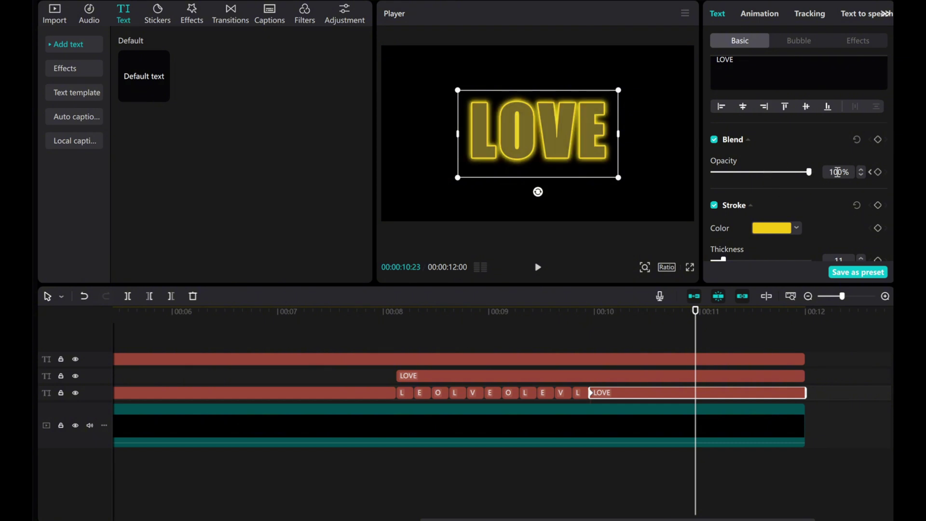
left_click_drag(703, 327, 813, 327)
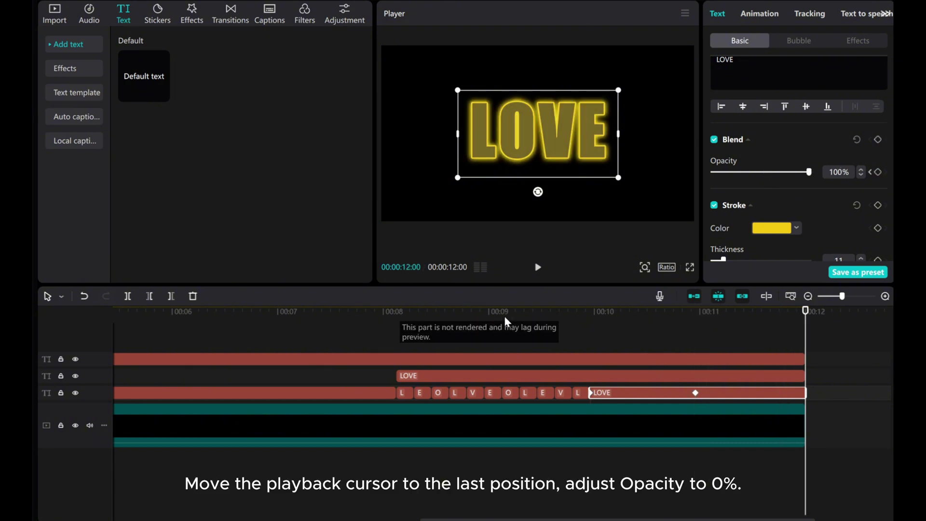
left_click_drag(809, 174, 671, 170)
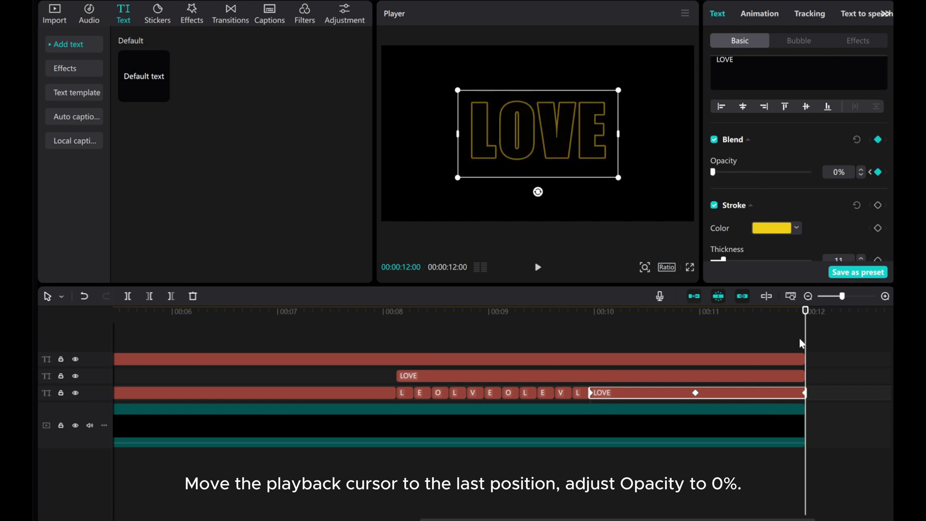
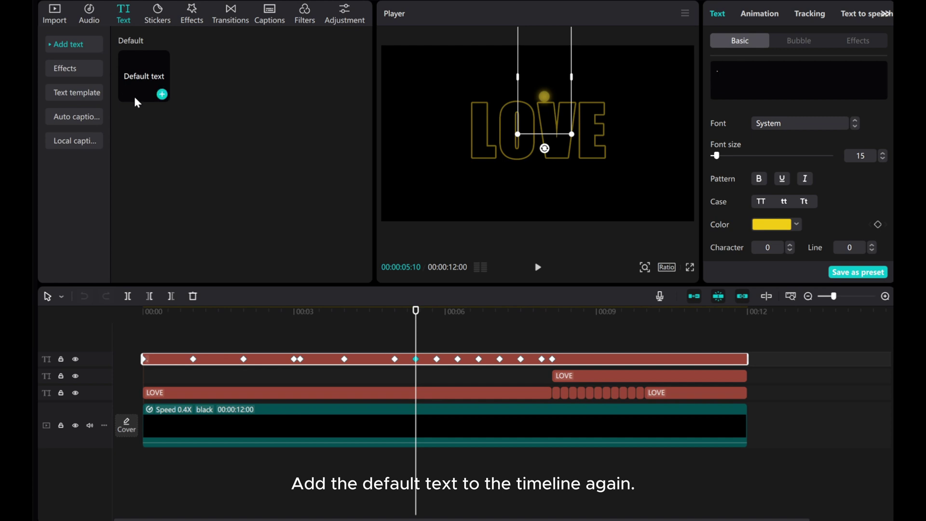
Step: Add a default text clip at 00:00:05:10, trim its end to where the letters start flashing, and place the playhead at 00:00:07:11
left_click(163, 95)
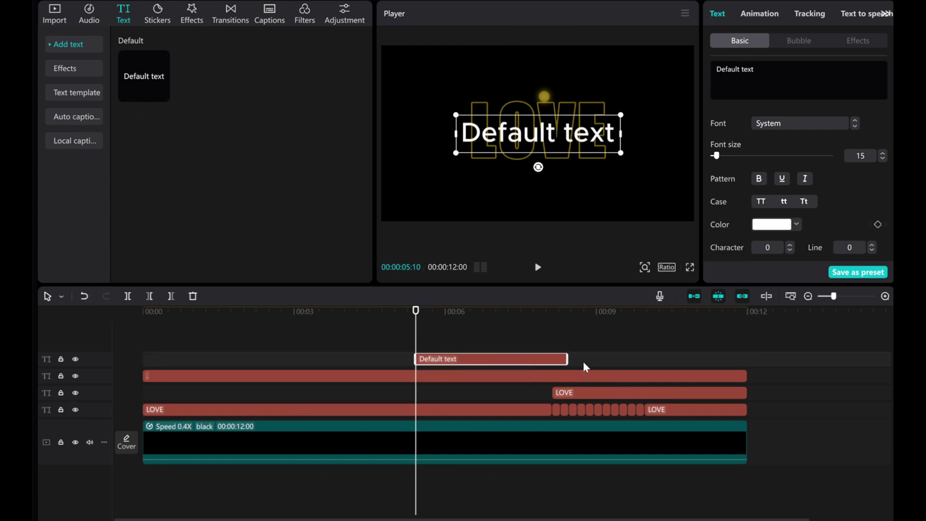
left_click_drag(567, 359, 554, 359)
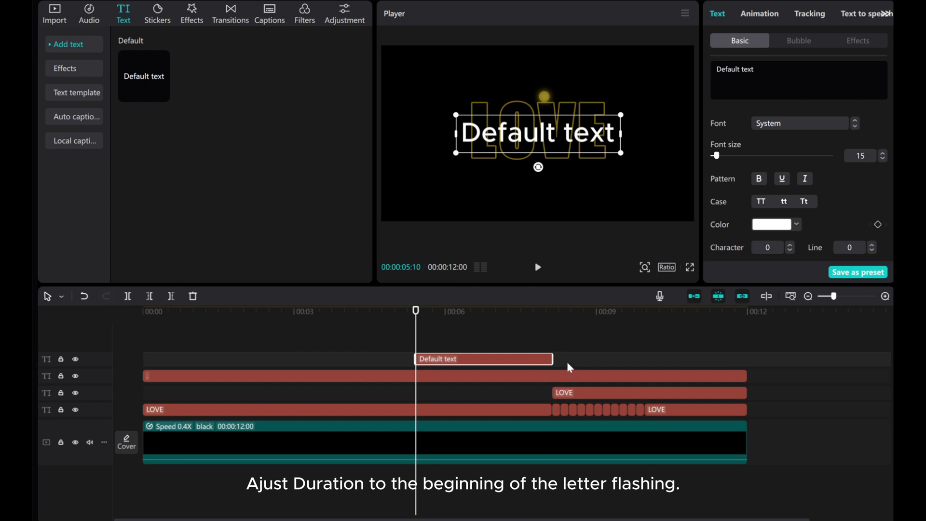
left_click_drag(422, 343, 544, 342)
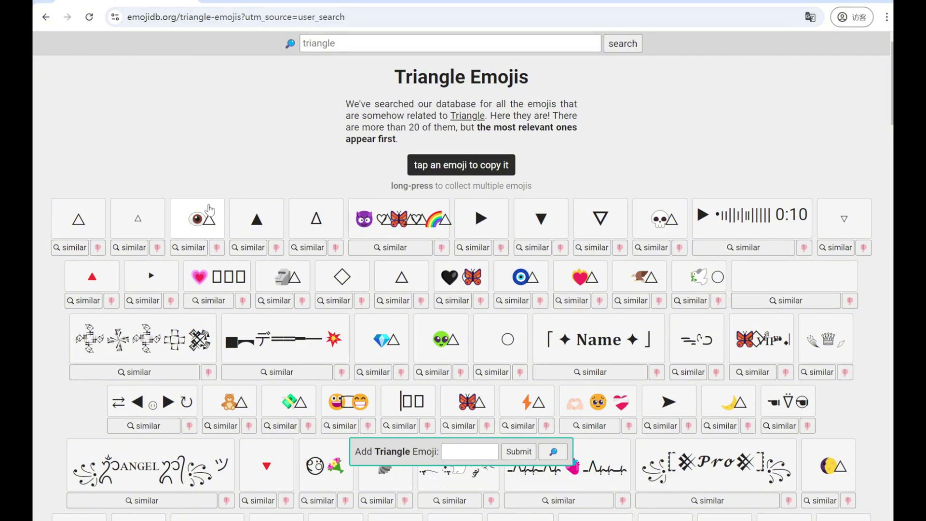
Step: Copy the solid upright triangle ▲ from emojidb.org in the browser and replace the new clip's Default text with it in CapCut
left_click(259, 225)
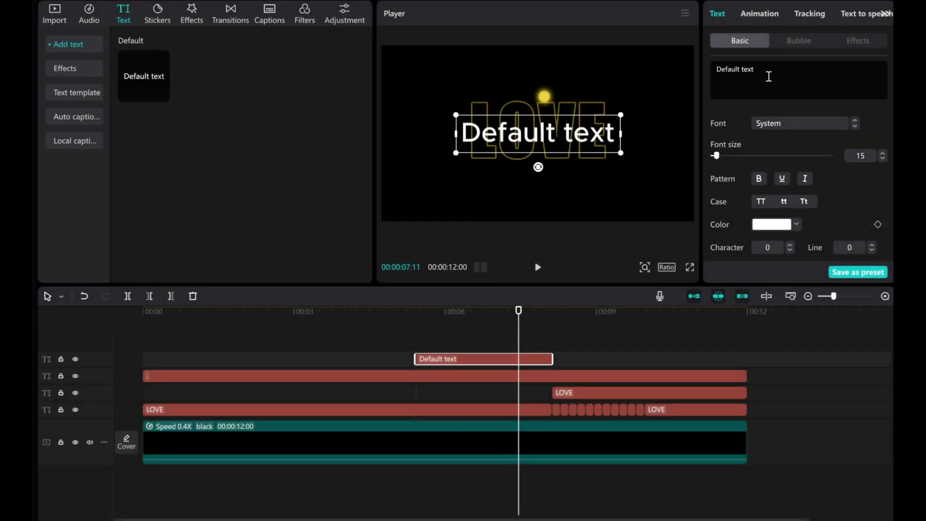
left_click_drag(768, 74, 717, 69)
right_click(731, 71)
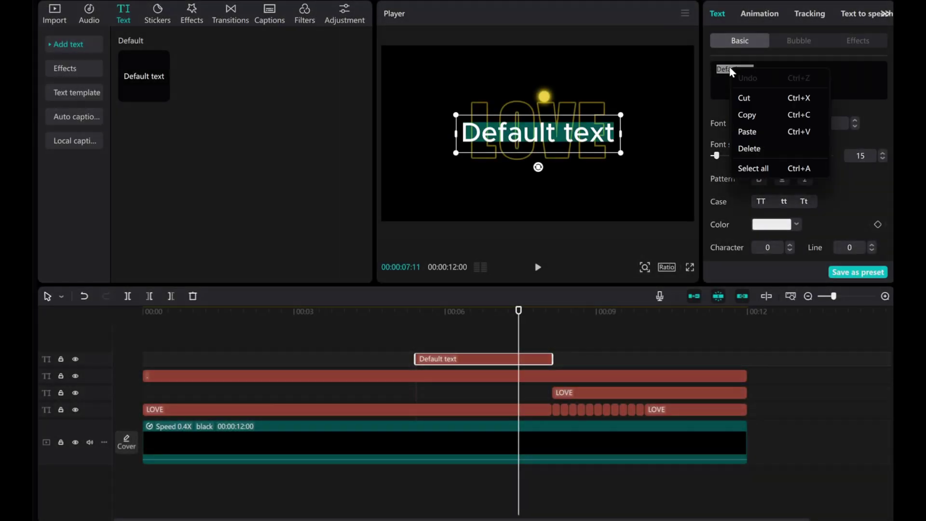
left_click(750, 131)
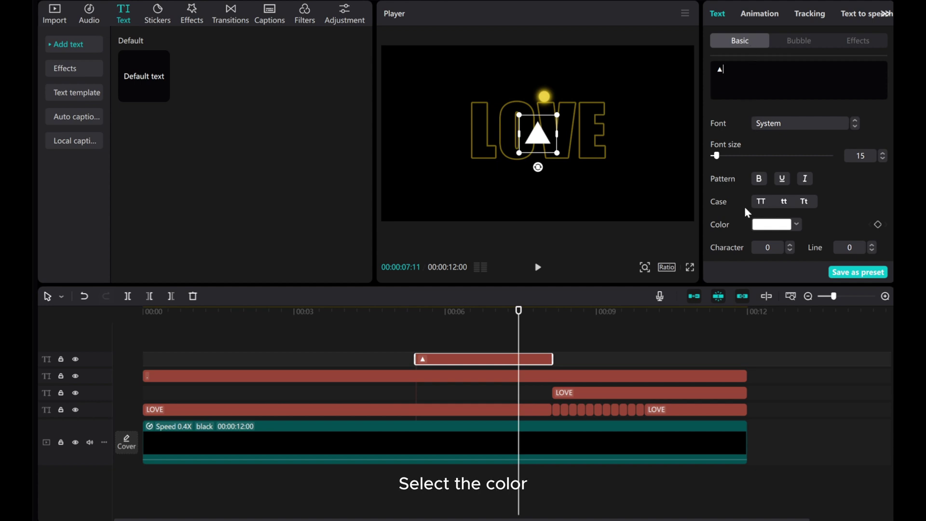
Step: Color the triangle text yellow using the yellow swatch in My colors
left_click(772, 225)
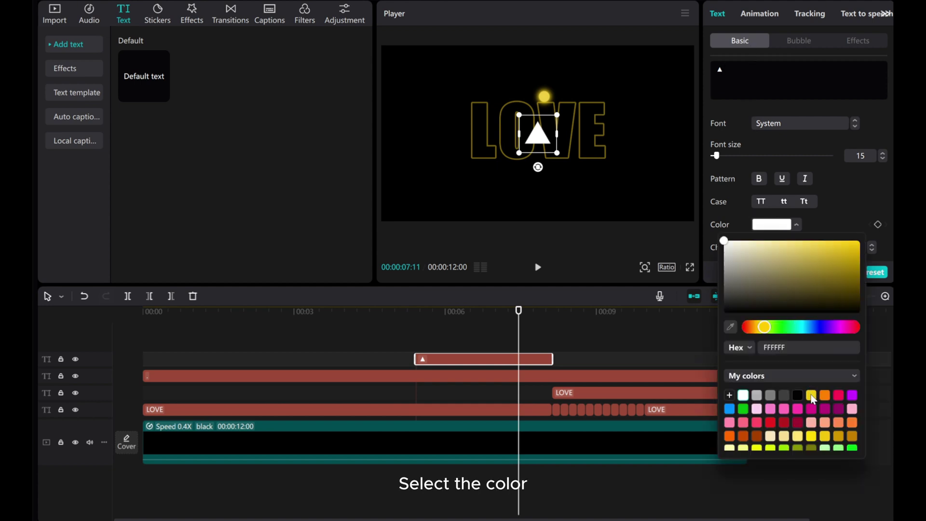
left_click(812, 396)
left_click(835, 209)
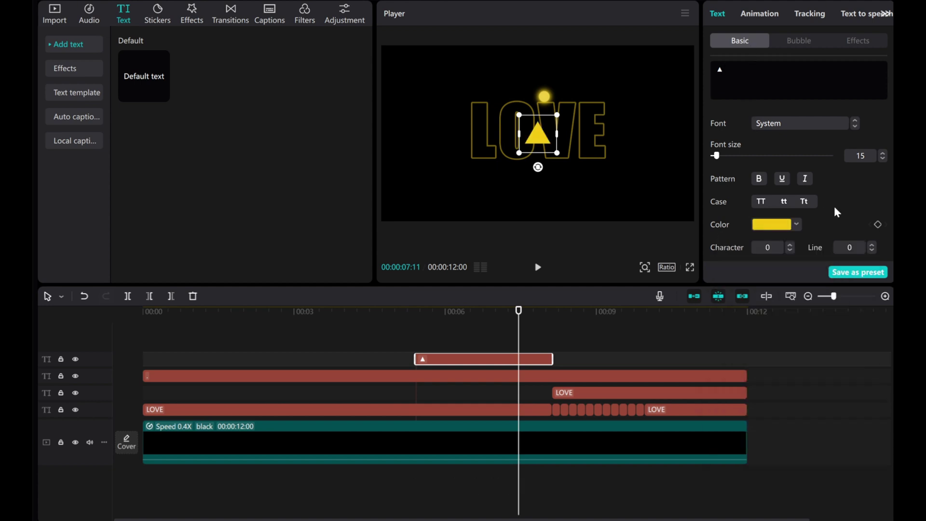
Step: Add the second, non-Pro Glow style to the triangle and set its Range to 65
scroll(823, 209, "down", 1)
scroll(772, 212, "down", 8)
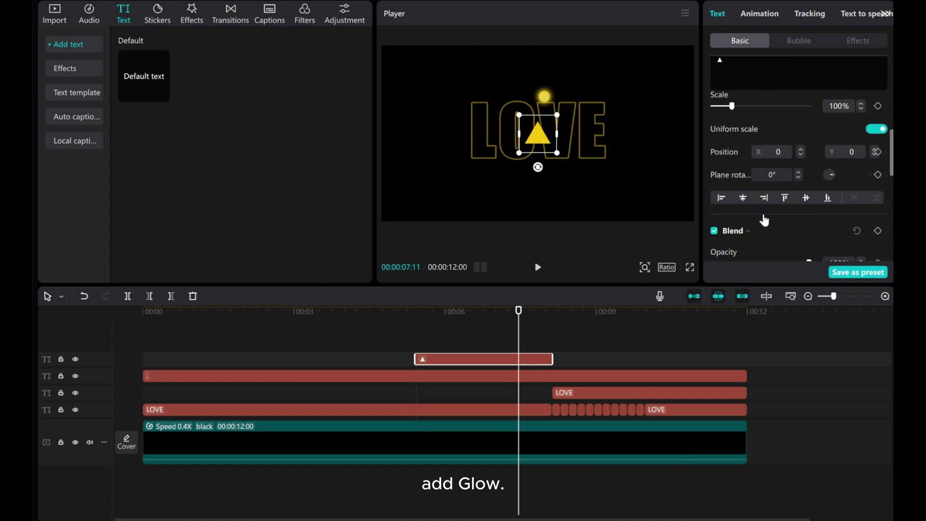
left_click(731, 212)
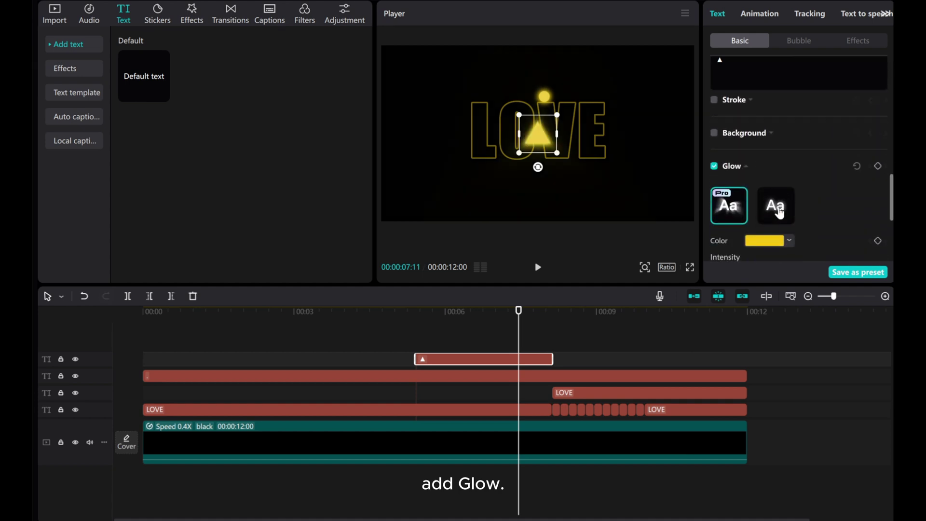
scroll(754, 216, "down", 3)
left_click_drag(752, 211, 776, 210)
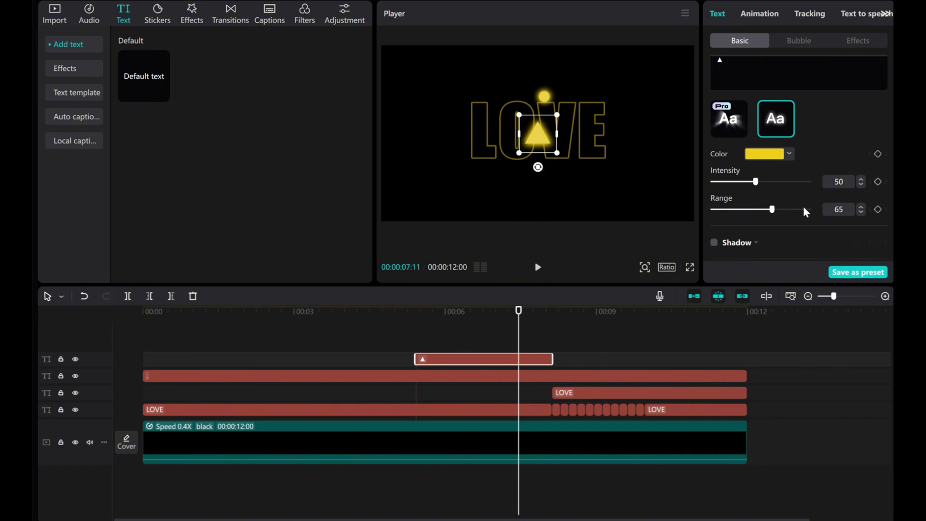
Step: Turn off Uniform scale for the triangle and stretch its Scale height to 302%
scroll(803, 209, "up", 10)
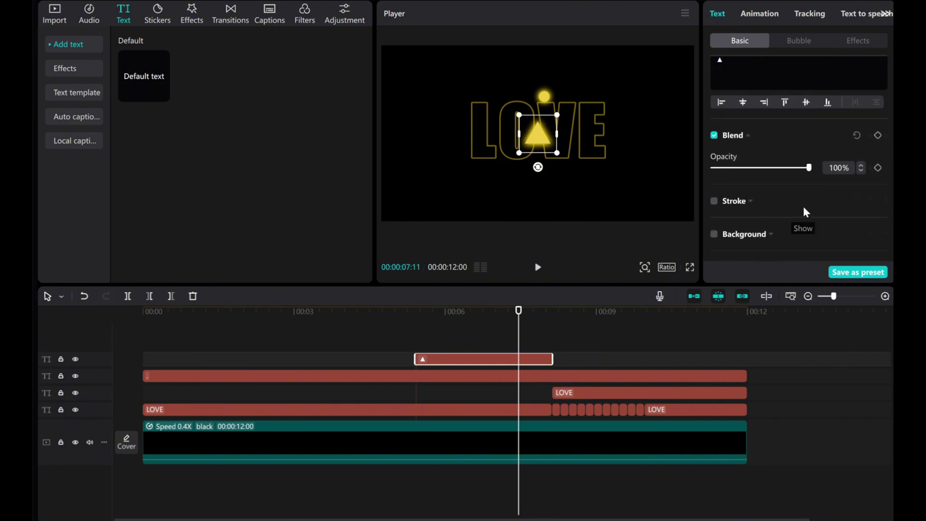
scroll(803, 207, "down", 2)
left_click(876, 183)
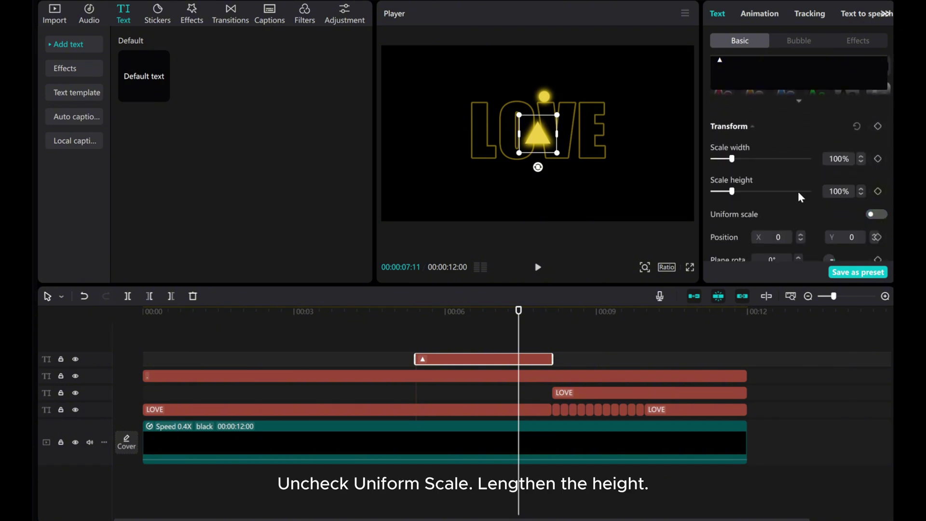
left_click_drag(733, 192, 774, 191)
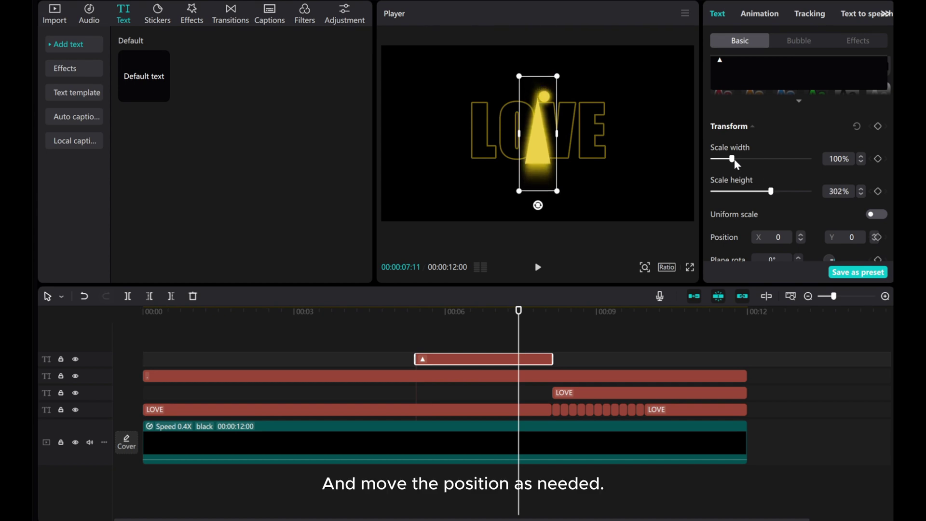
Step: Enlarge the triangle to 124% width and 367% height with its tip on the dot, and turn it into a compound clip
left_click_drag(549, 166, 552, 163)
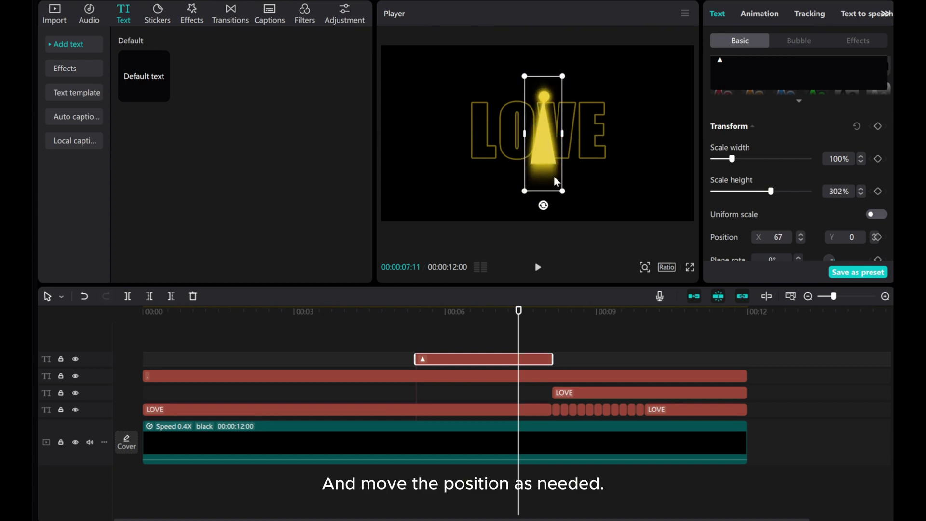
left_click_drag(582, 206, 583, 217)
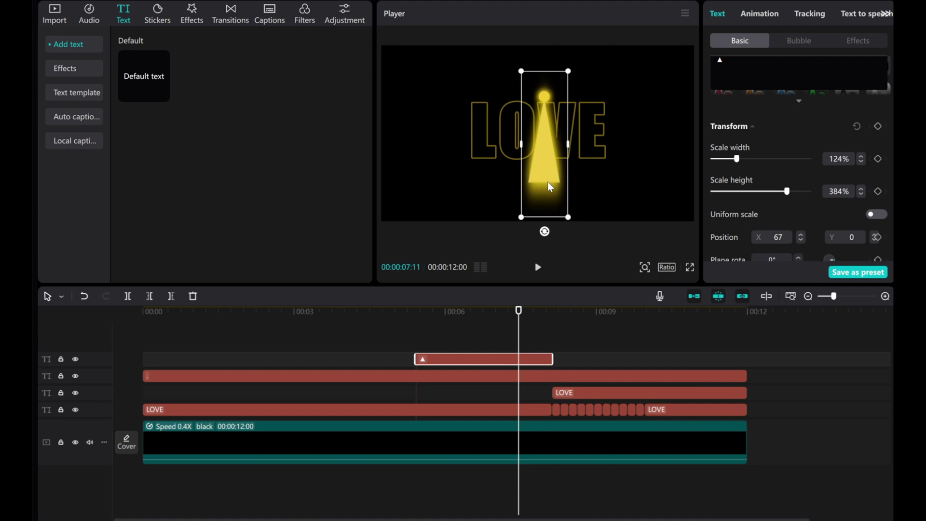
left_click_drag(568, 143, 544, 157)
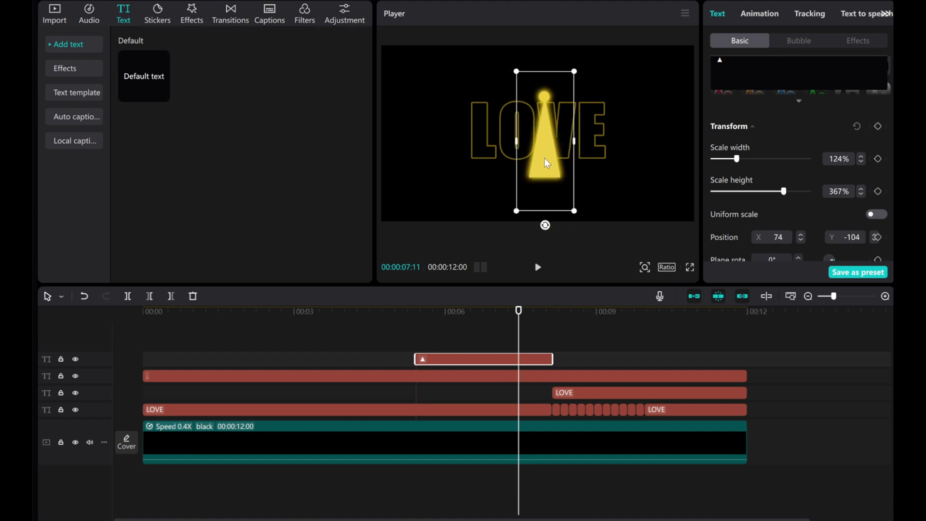
right_click(473, 360)
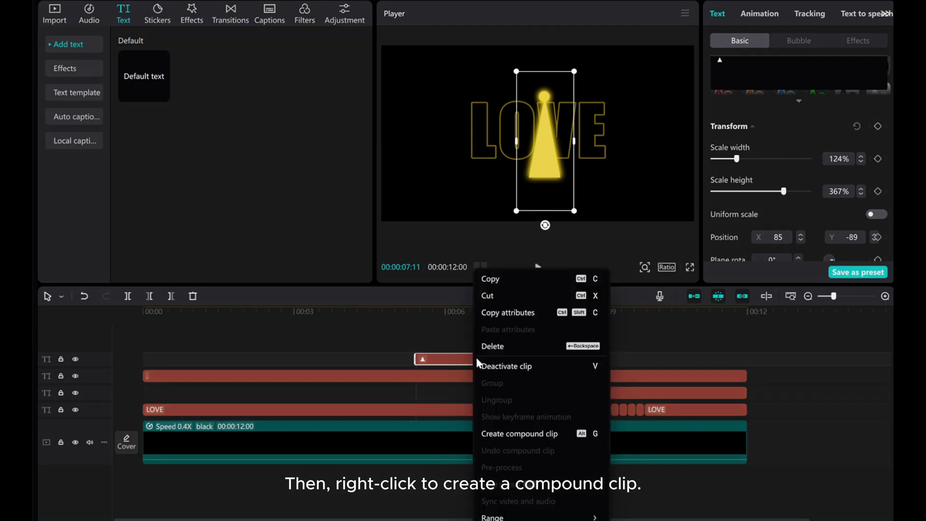
left_click(505, 435)
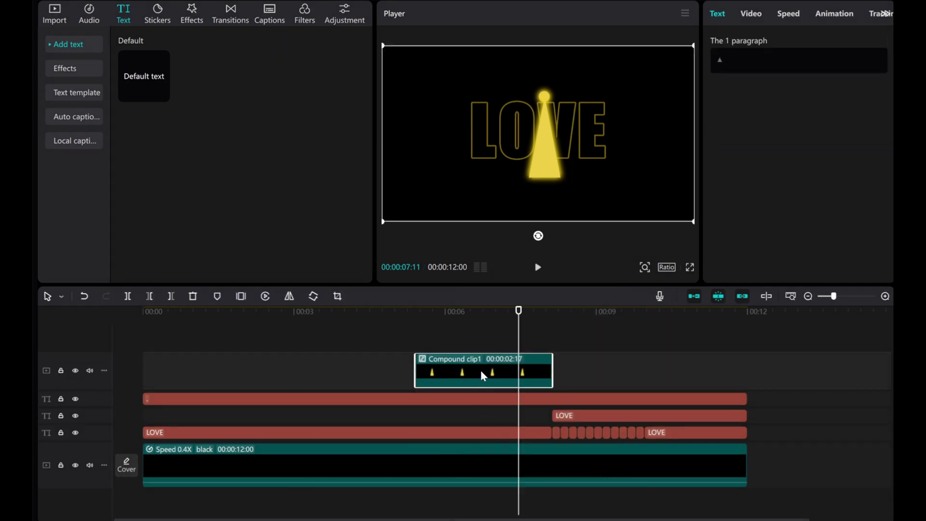
Step: At the compound clip's start (00:00:05:10), rotate the beam to 53.1° around the dot at X -329, Y 248 and add a Transform keyframe
left_click_drag(520, 328, 417, 334)
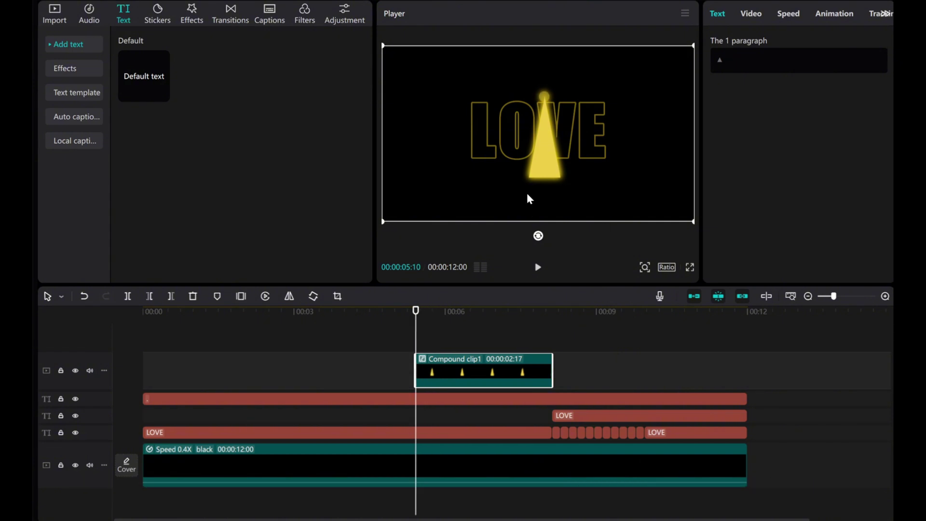
left_click_drag(538, 235, 435, 184)
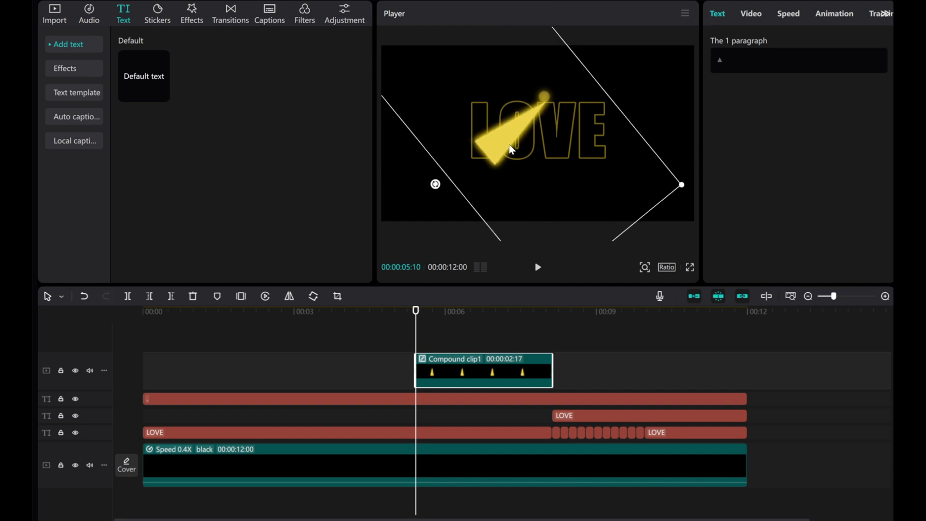
left_click_drag(511, 150, 507, 145)
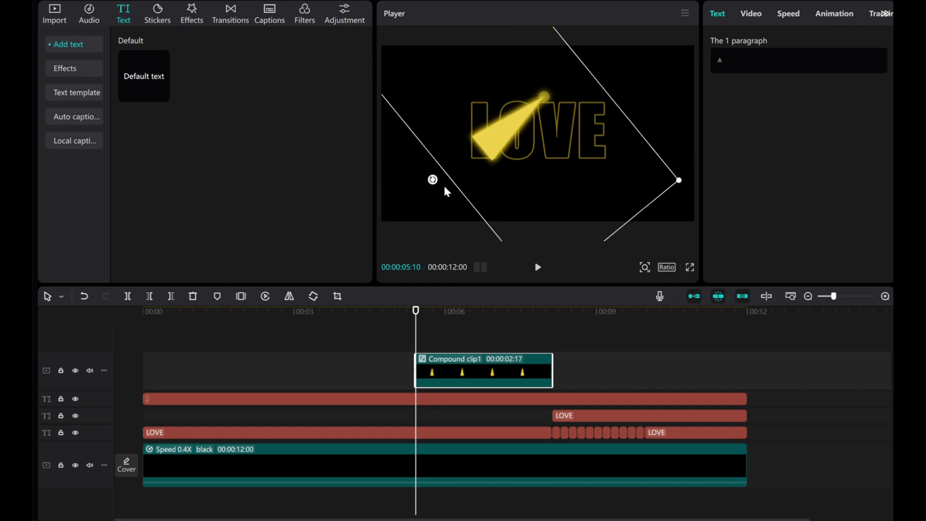
left_click_drag(432, 180, 431, 181)
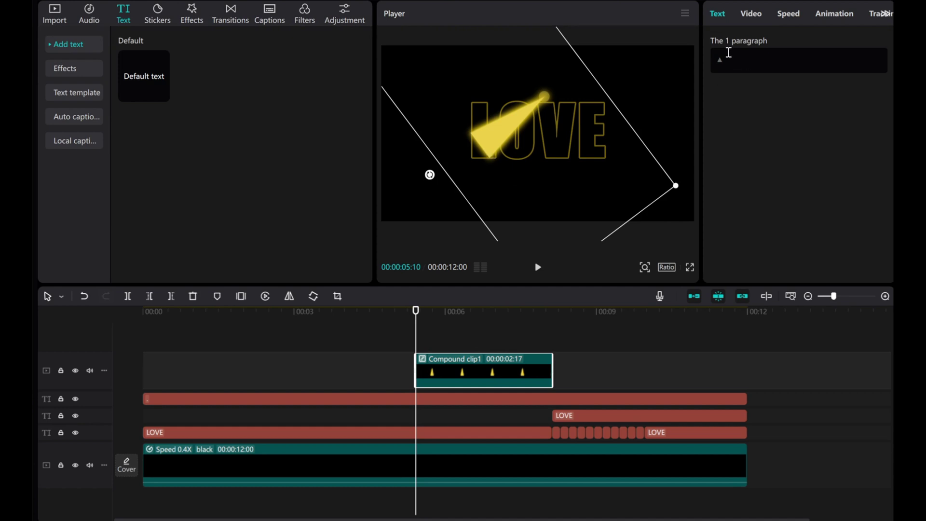
left_click(750, 15)
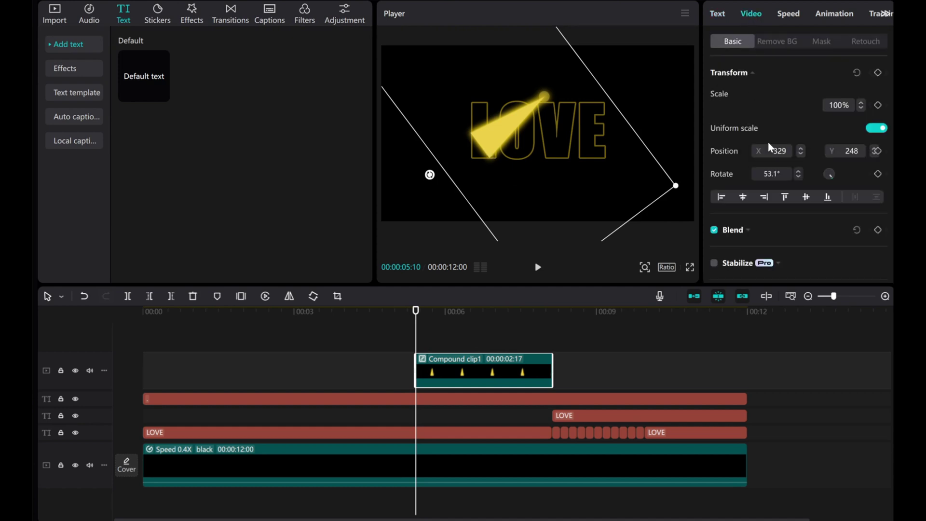
left_click(877, 73)
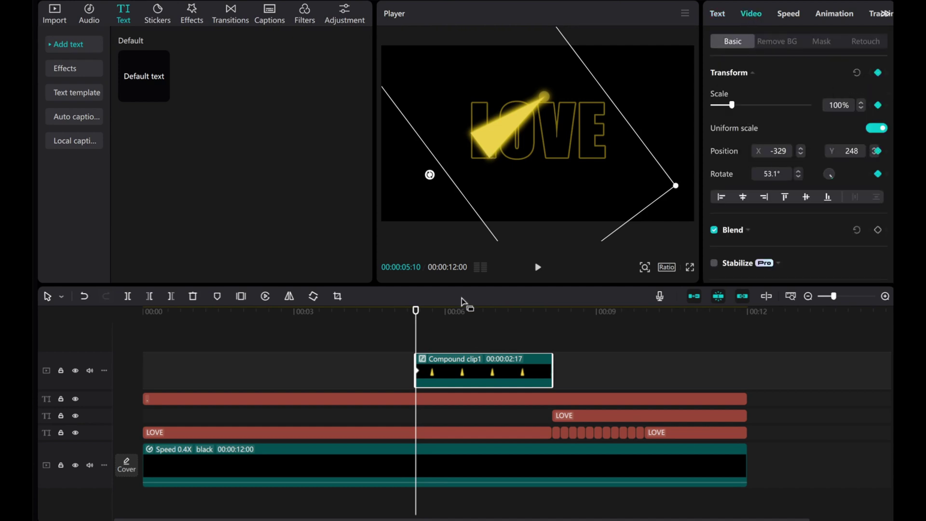
Step: At 00:00:06:16, swing the beam to -56.0° on the other side, keeping its tip on the dot at position X 418, Y 129
left_click_drag(414, 330, 479, 331)
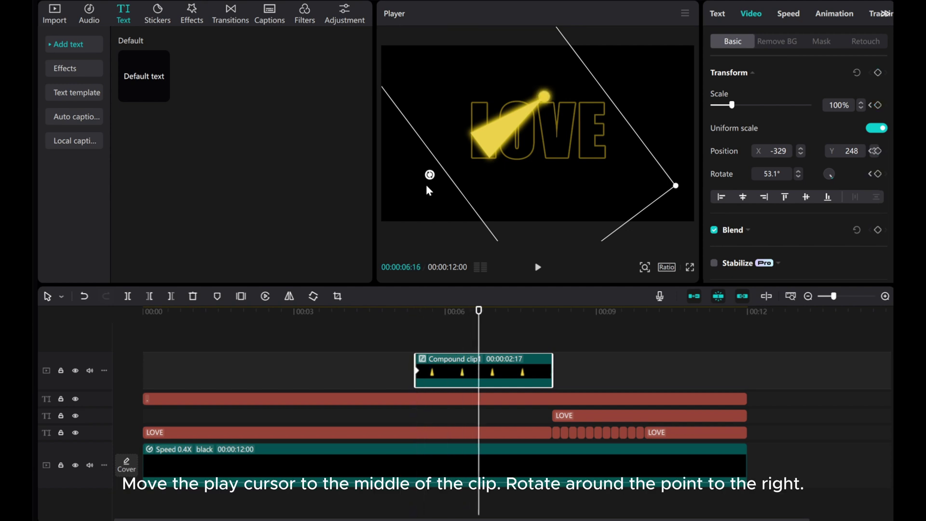
left_click_drag(429, 177, 570, 172)
left_click_drag(534, 129, 587, 139)
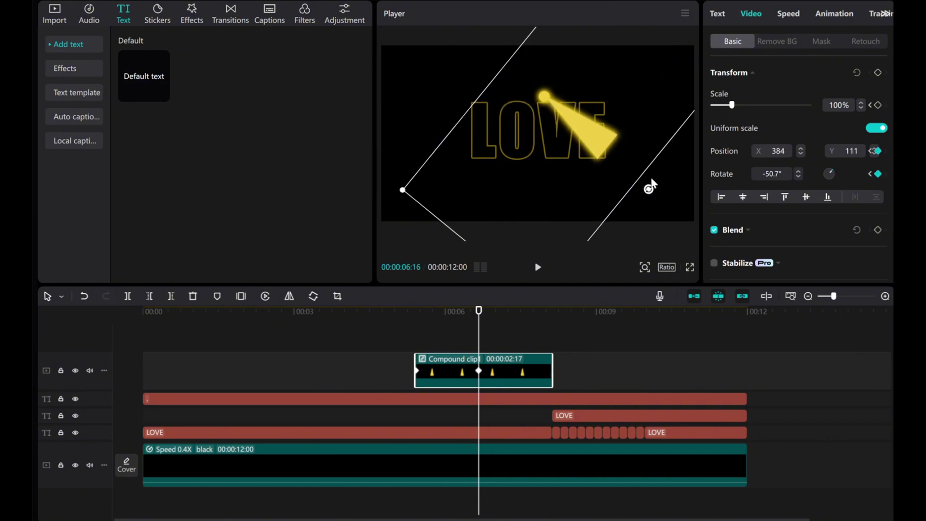
left_click_drag(648, 191, 656, 180)
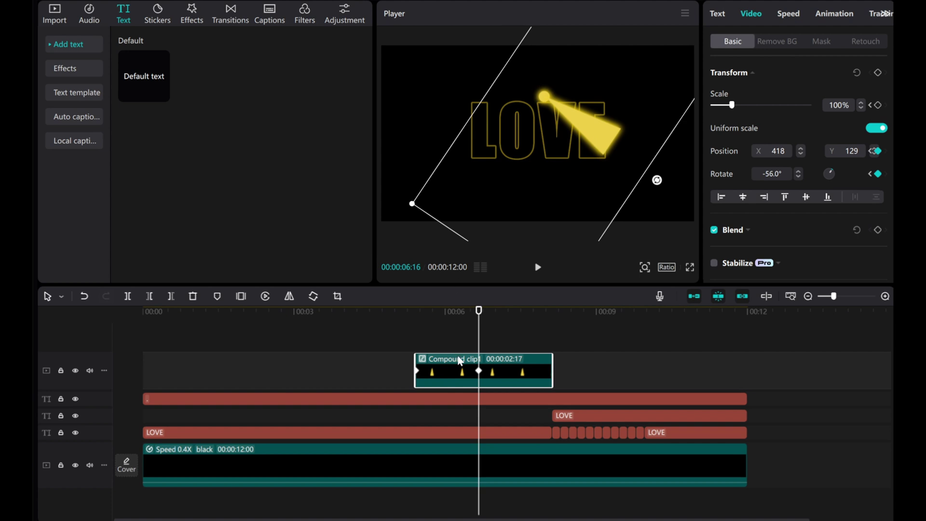
Step: At 00:00:06:01, midway between the two keyframes, reposition the nearly vertical beam so its tip sits on the dot
left_click(448, 343)
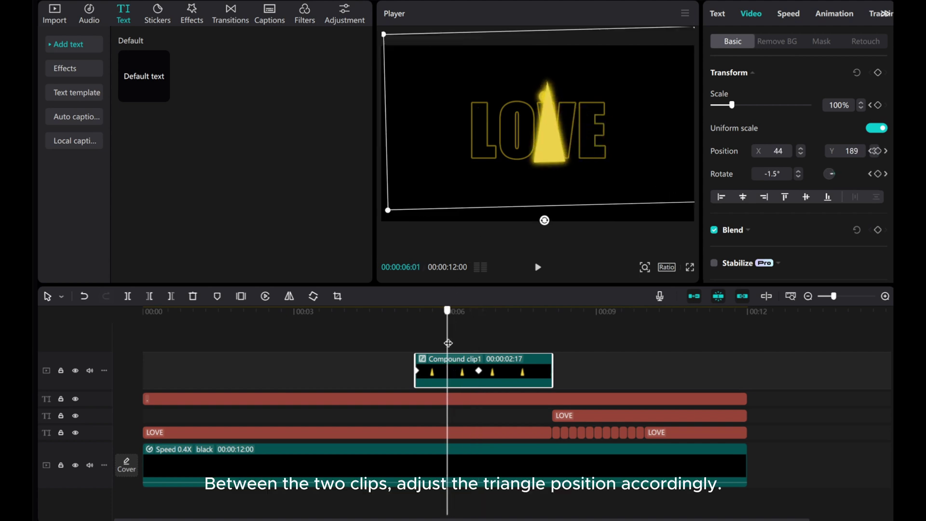
key("Left")
key("Right")
key("Left")
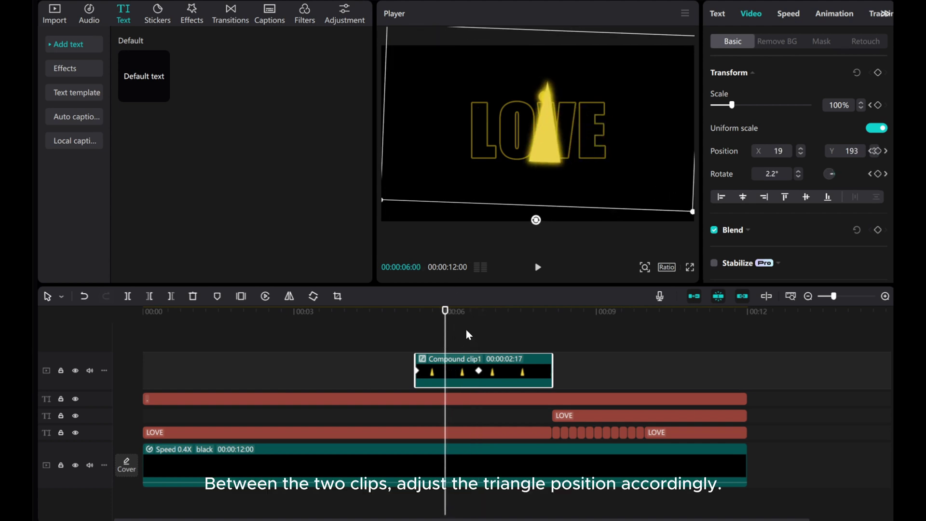
key("Right")
left_click_drag(537, 167, 545, 178)
Step: At the dot's keyframe at 00:00:07:22, swing the beam back over the letter L with its tip on the dot
left_click_drag(447, 340, 553, 331)
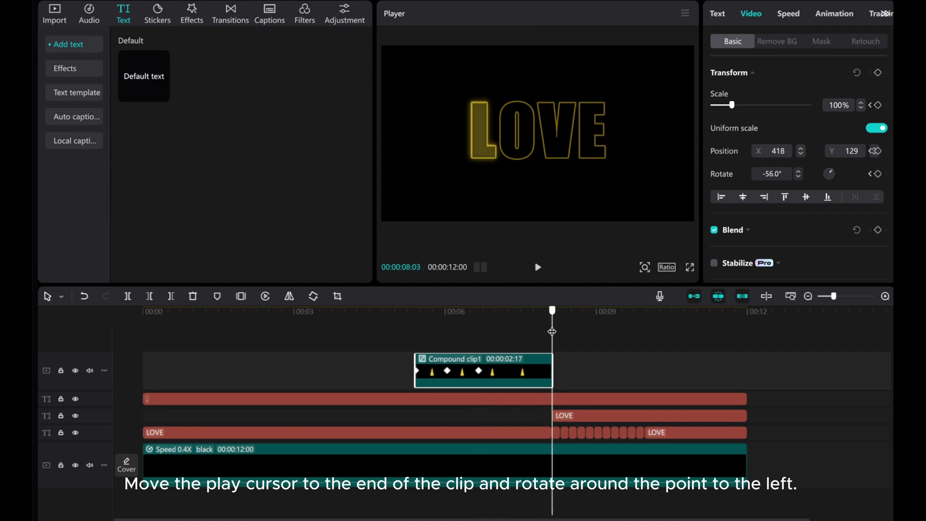
left_click(550, 335)
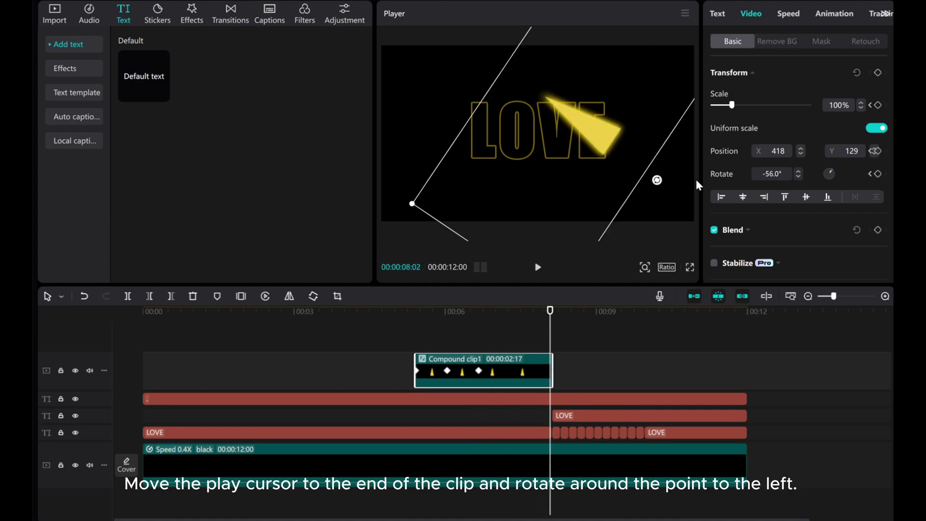
left_click(536, 400)
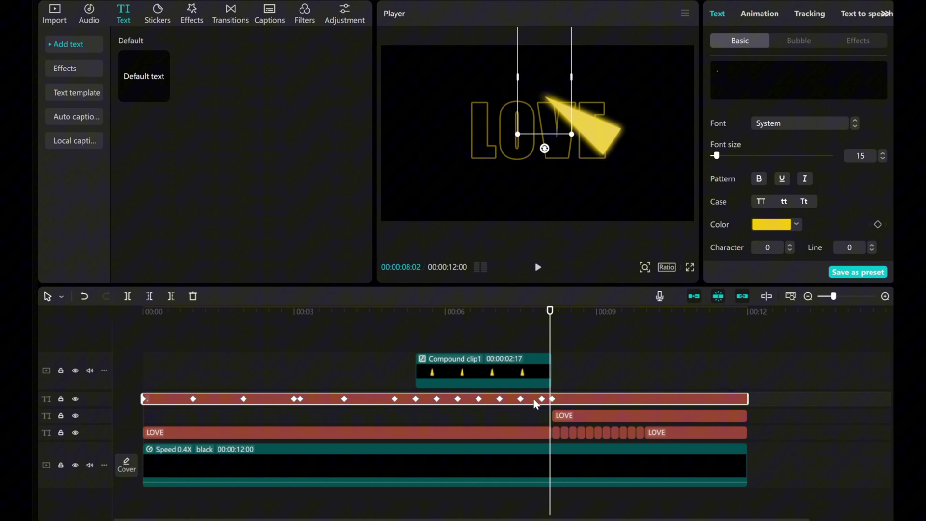
left_click(552, 399)
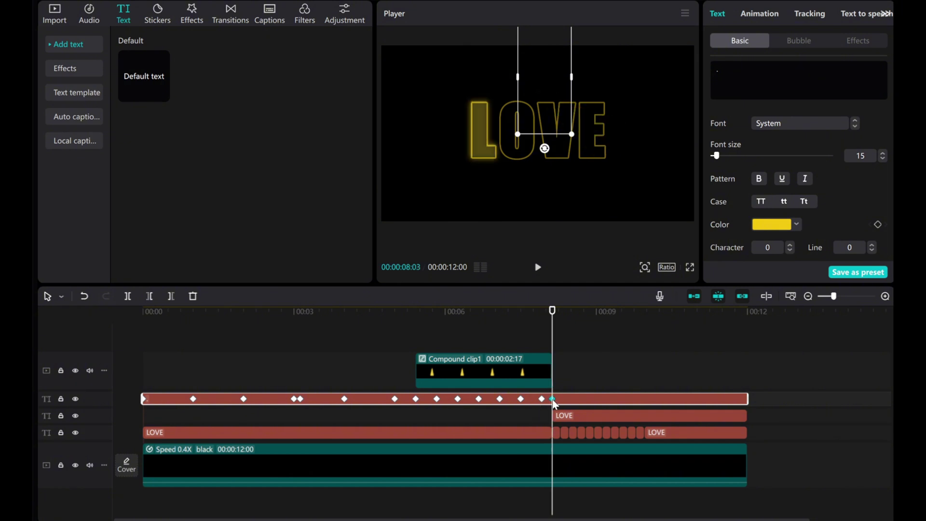
left_click(542, 400)
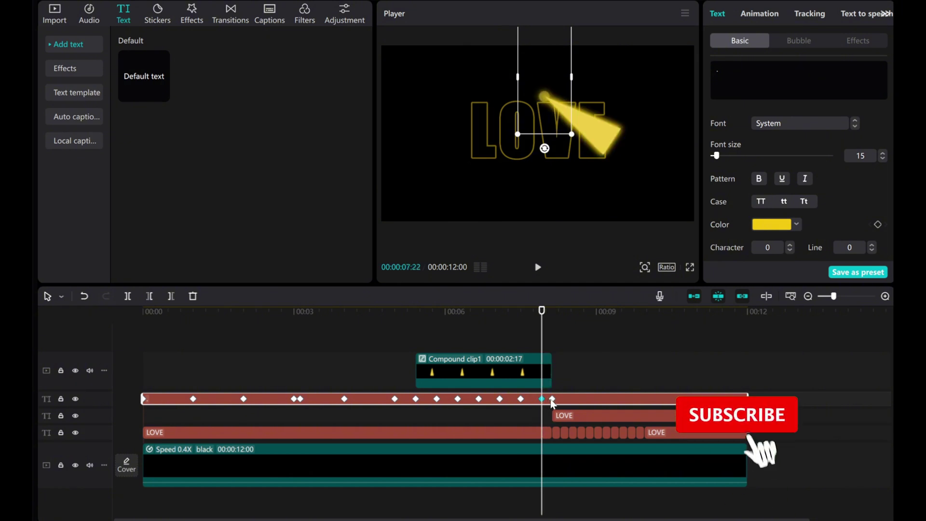
left_click(553, 400)
left_click(542, 399)
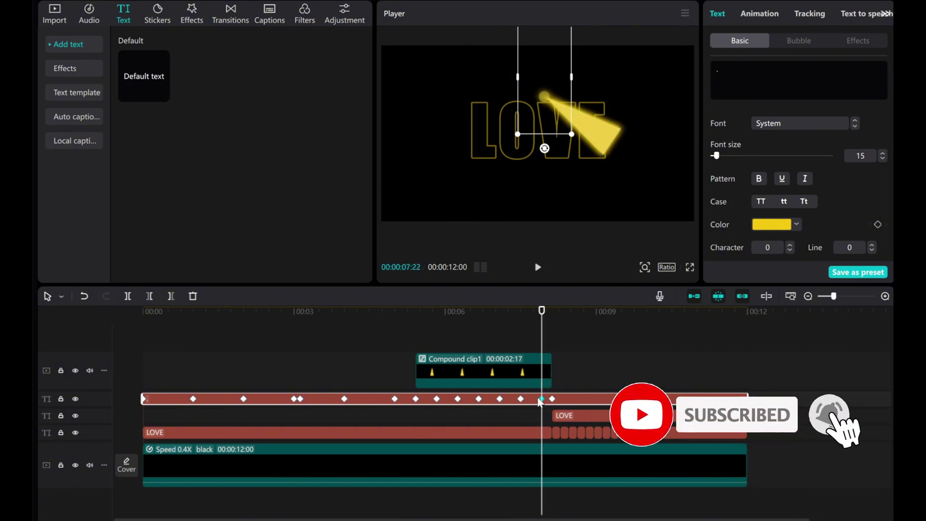
left_click(553, 399)
left_click(542, 400)
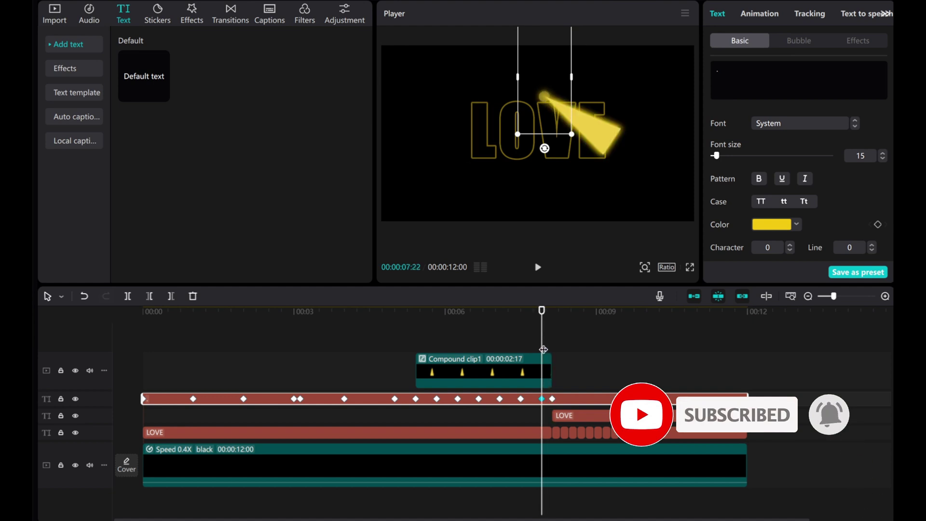
left_click(656, 180)
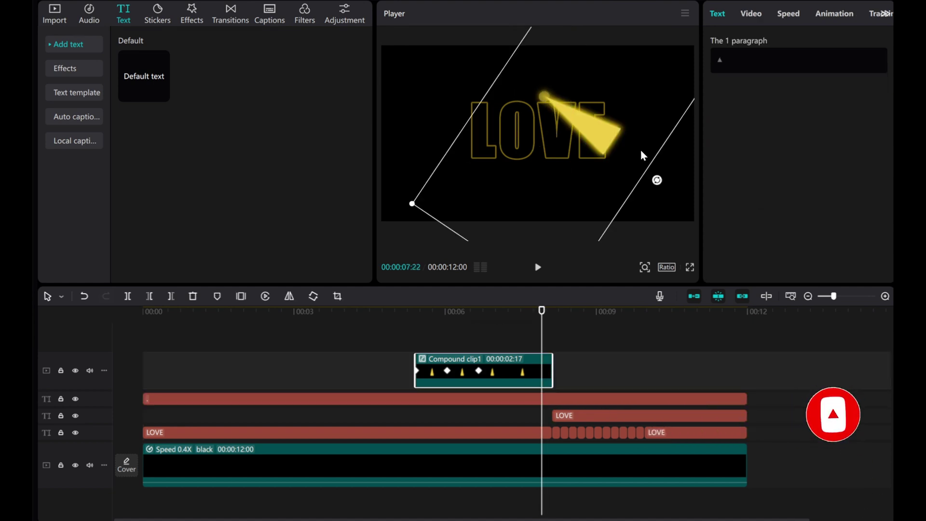
left_click_drag(653, 186, 479, 126)
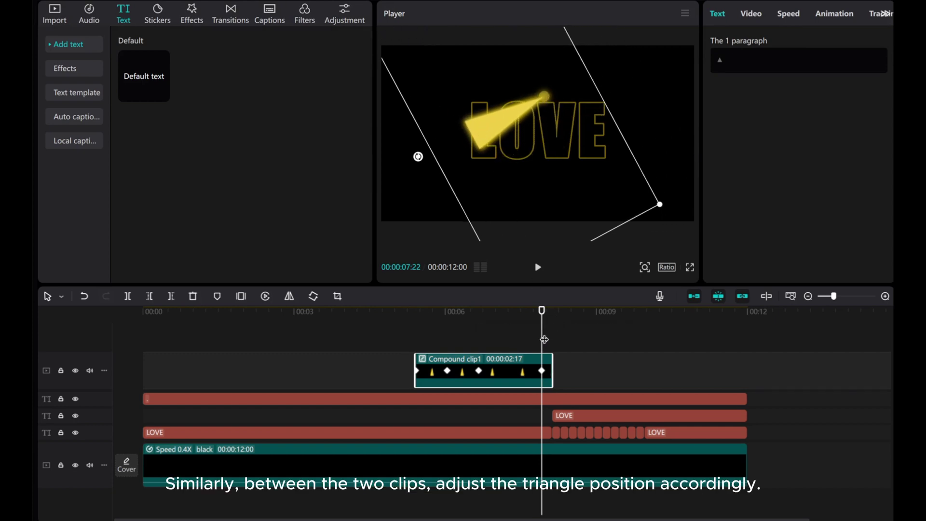
Step: At 00:00:07:06, during the return swing, move the nearly vertical beam so its tip meets the dot
left_click_drag(543, 350, 512, 356)
key("Left")
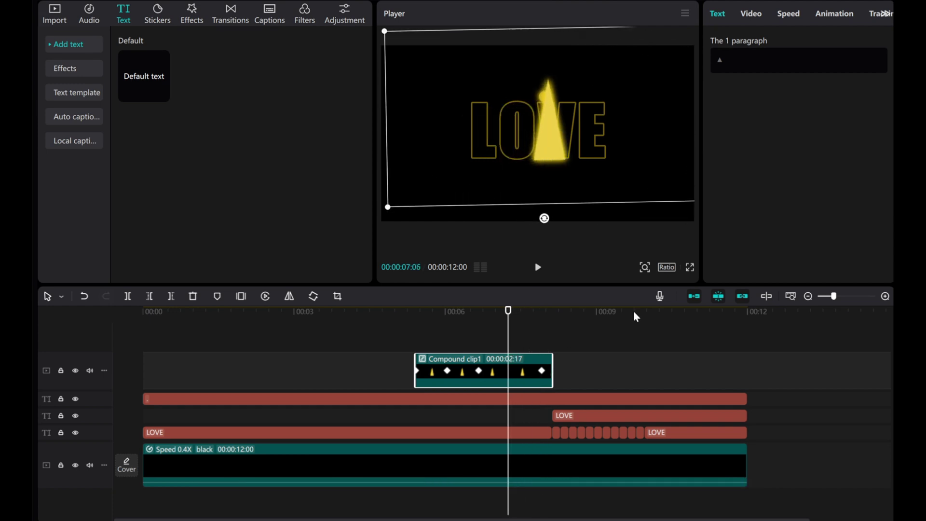
left_click_drag(545, 151, 543, 163)
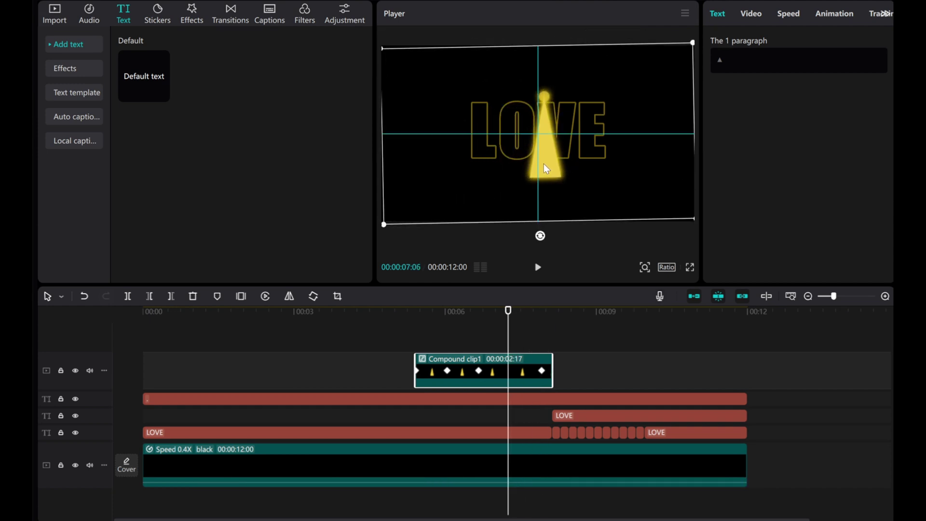
Step: Play the animation from the compound clip's start to check the beam's swing around the dot
left_click_drag(508, 347, 416, 347)
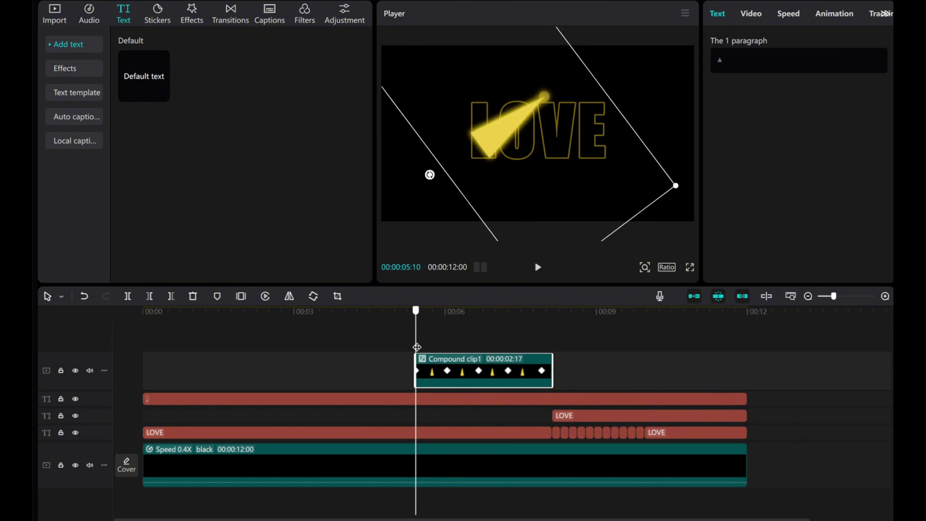
left_click(538, 267)
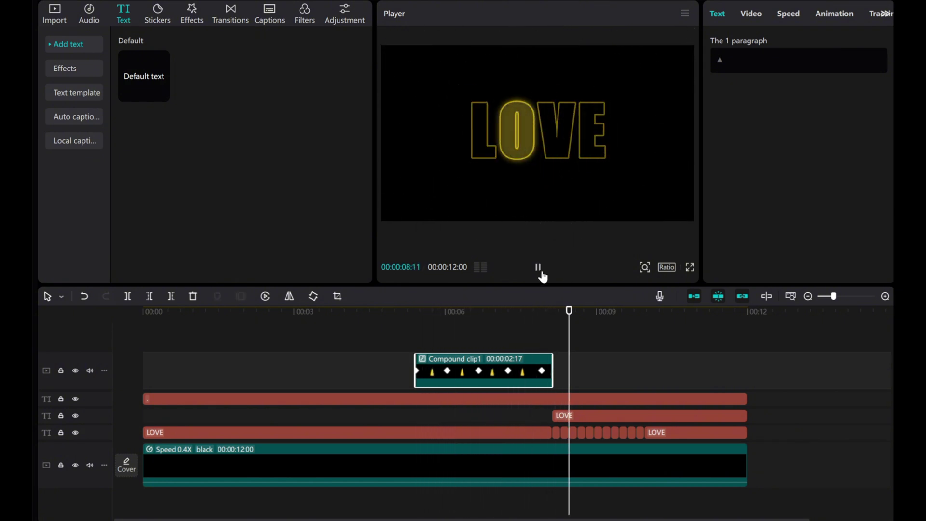
left_click(538, 268)
Step: Apply a Horizontal mask to the compound clip and place its feathered line near the beam's base at X 14, Y -218
left_click_drag(587, 333, 428, 352)
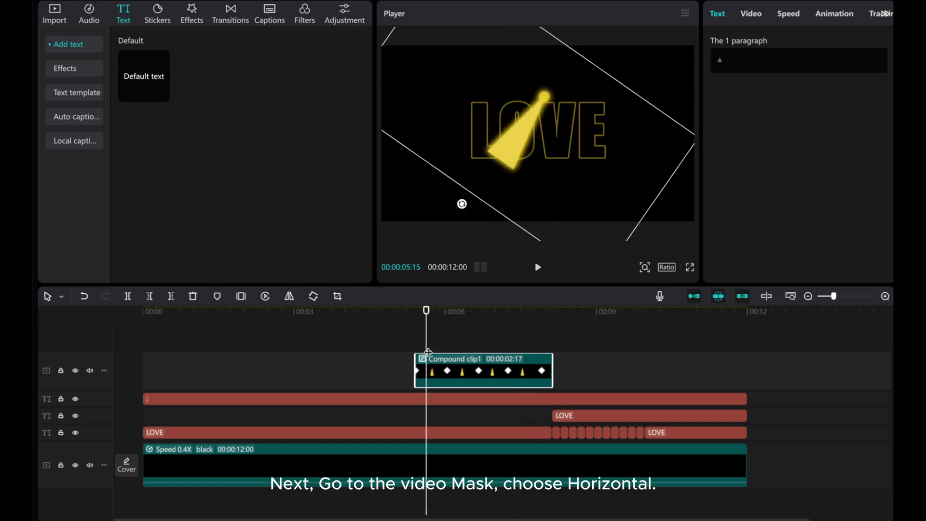
left_click(753, 21)
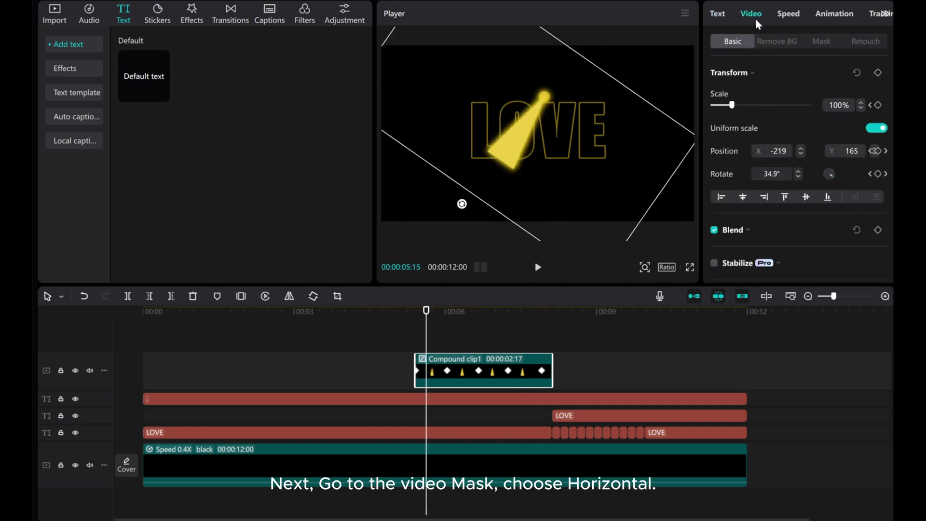
left_click(821, 42)
left_click(776, 110)
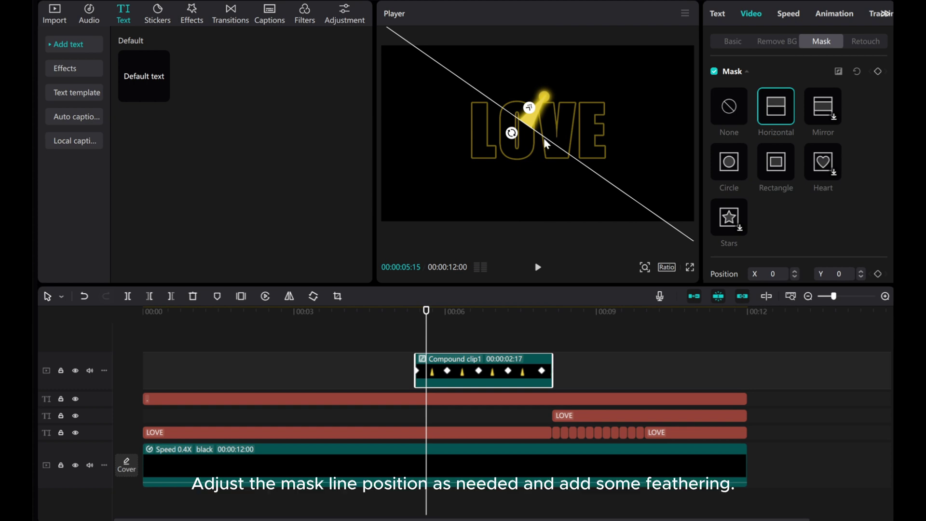
left_click_drag(533, 108, 521, 167)
Step: Preview the masked beam, shift the mask line to X 7, Y -182, and return the playhead to the compound clip's start
key("space")
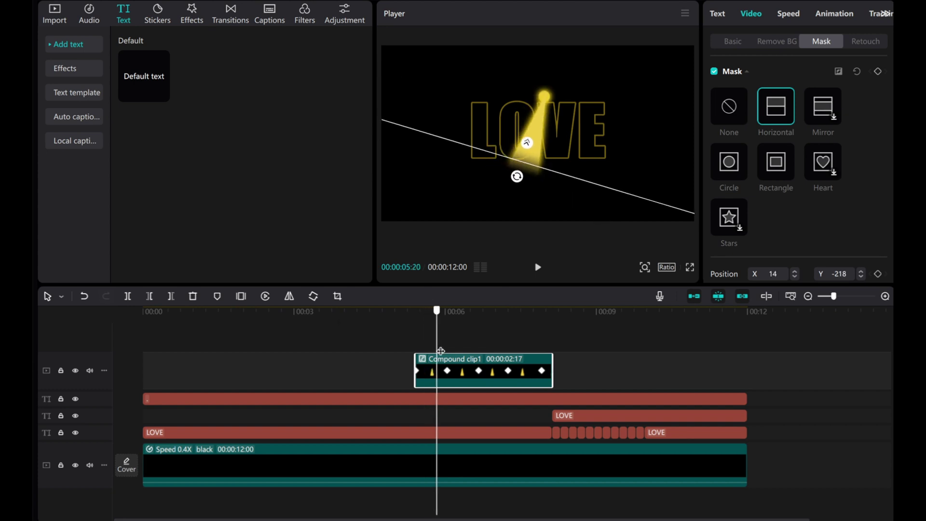
key("space")
left_click_drag(598, 160, 584, 155)
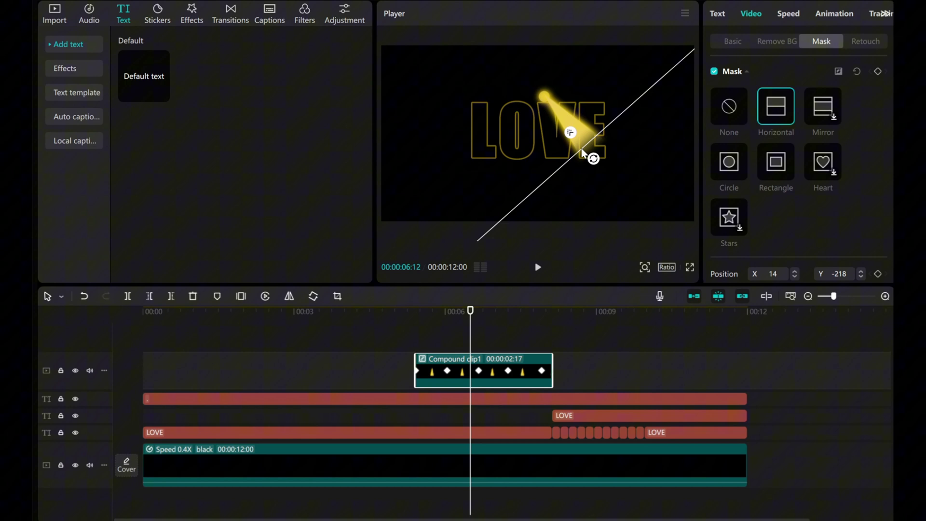
left_click_drag(471, 343, 416, 341)
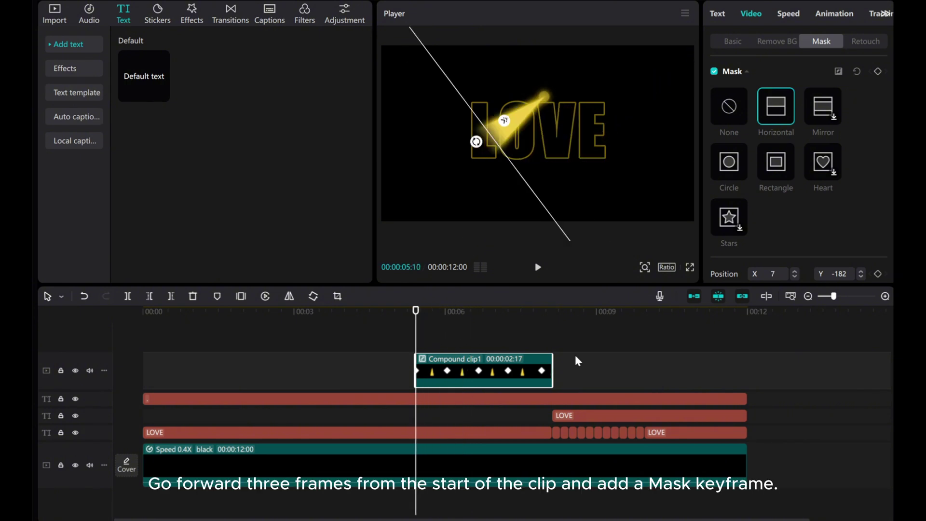
Step: Add a mask keyframe at 00:00:05:13, and at the compound clip's start move the mask line past the beam to X 28, Y 240
key("Right")
key("Right")
key("Right")
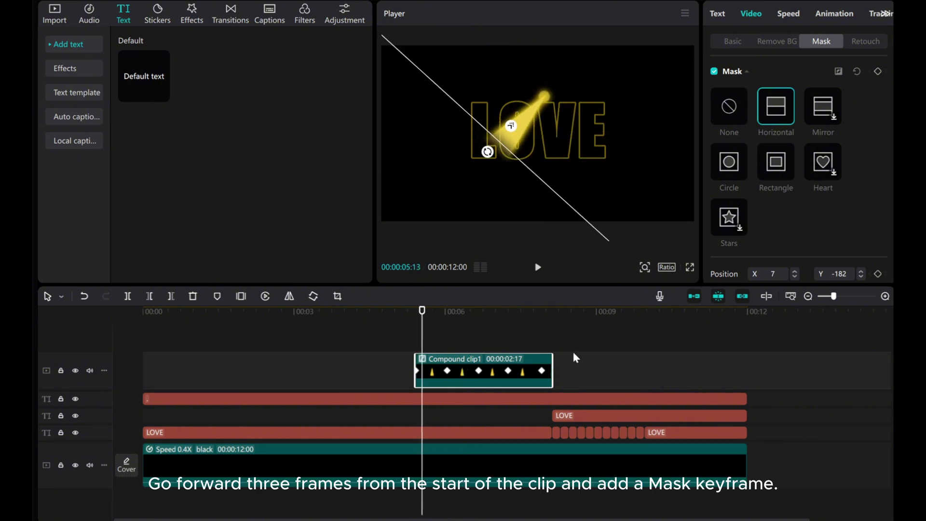
left_click(878, 71)
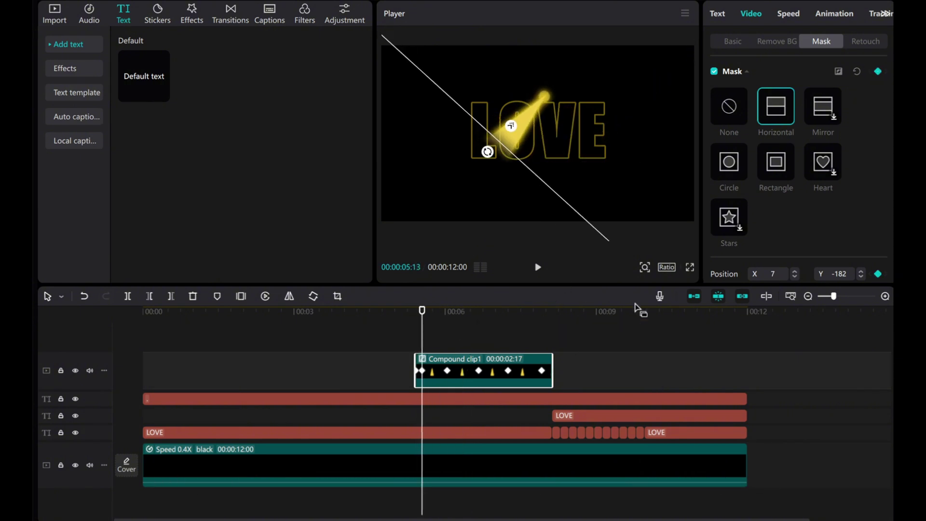
left_click(418, 338)
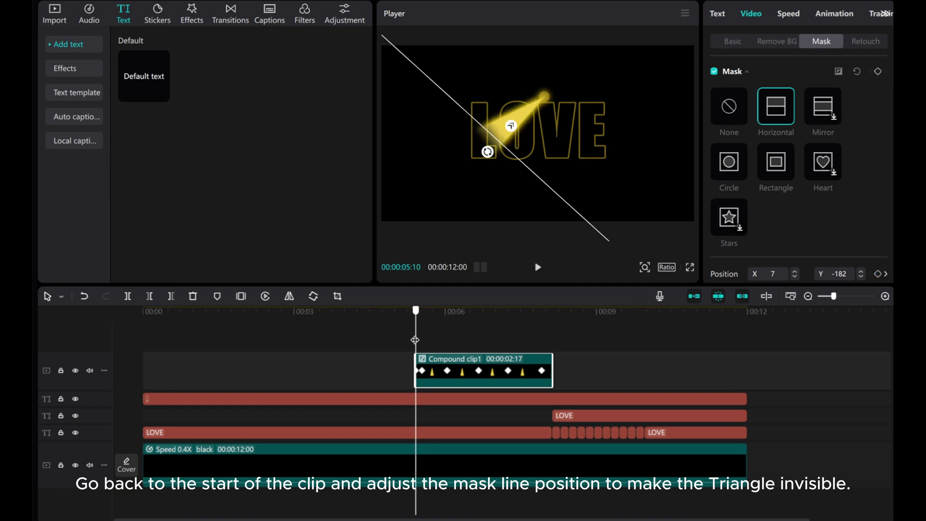
left_click_drag(525, 164, 576, 135)
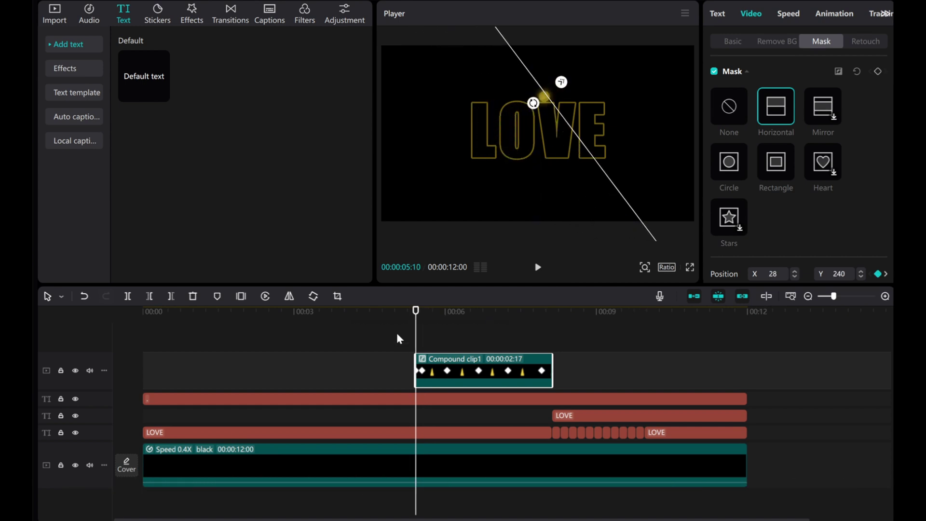
Step: Add a mask keyframe at 00:00:08:00, and at 00:00:08:02 move the mask line past the beam to X -21, Y 276
left_click_drag(416, 338, 554, 329)
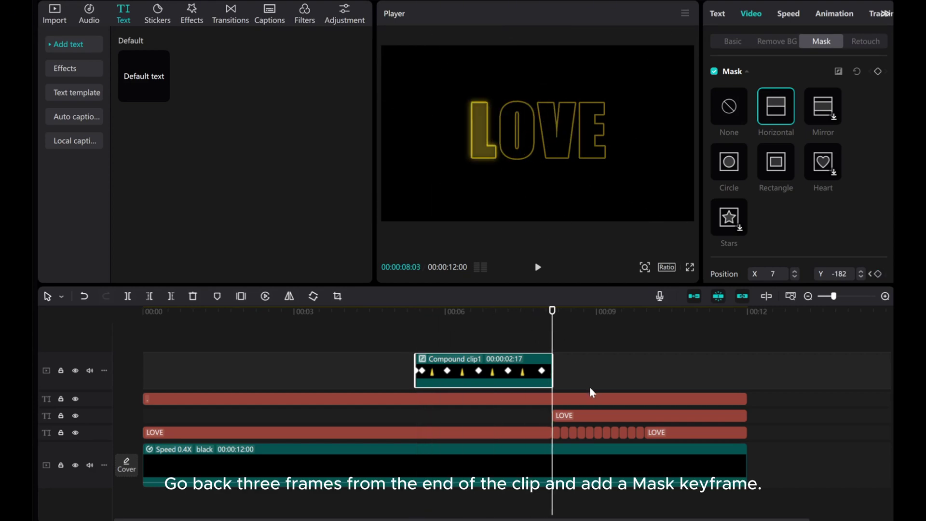
key("Left")
key("Left")
key("Left")
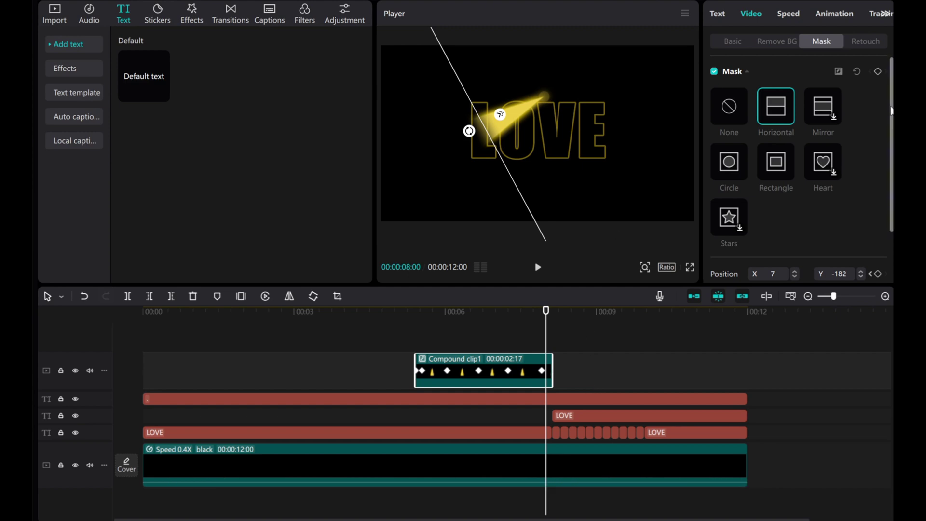
left_click(878, 71)
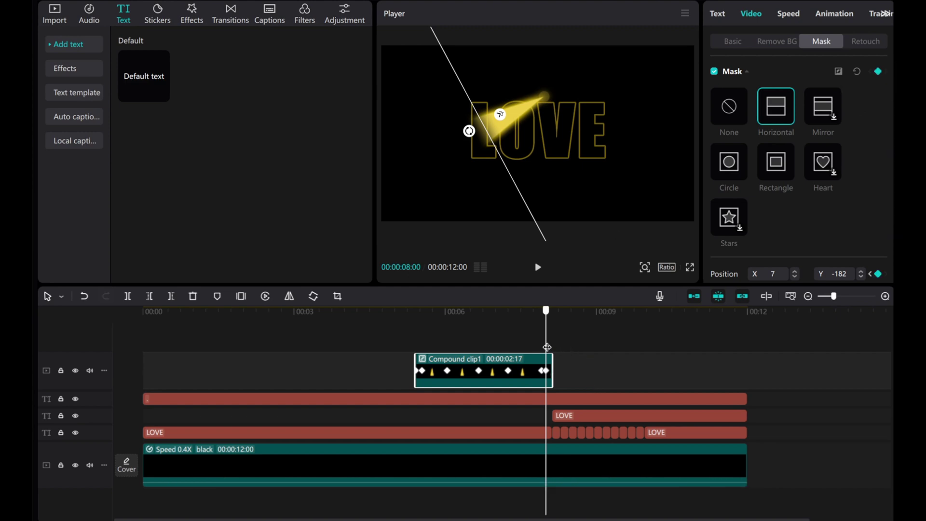
left_click_drag(547, 348, 553, 348)
key("Left")
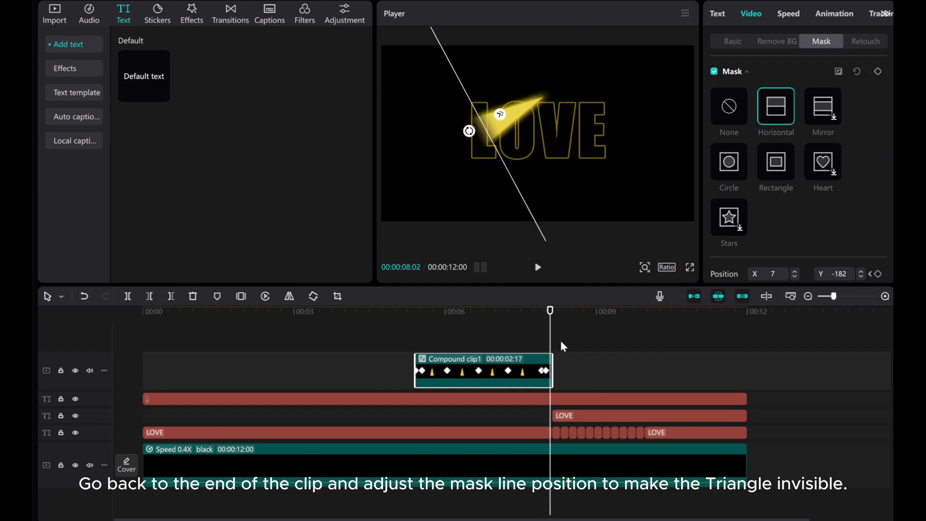
left_click_drag(509, 177, 569, 140)
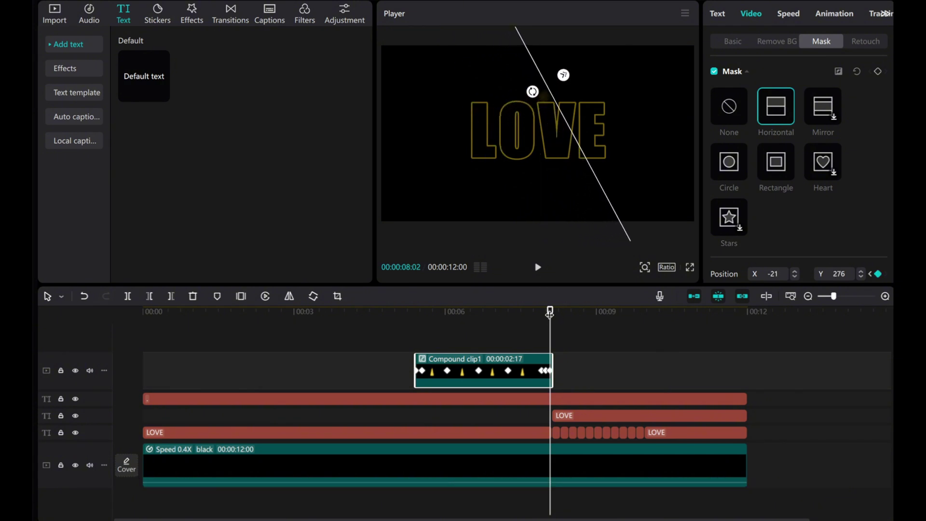
Step: Preview the whole animation from the beginning and return the playhead to 00:00:00:00
left_click_drag(549, 326, 141, 341)
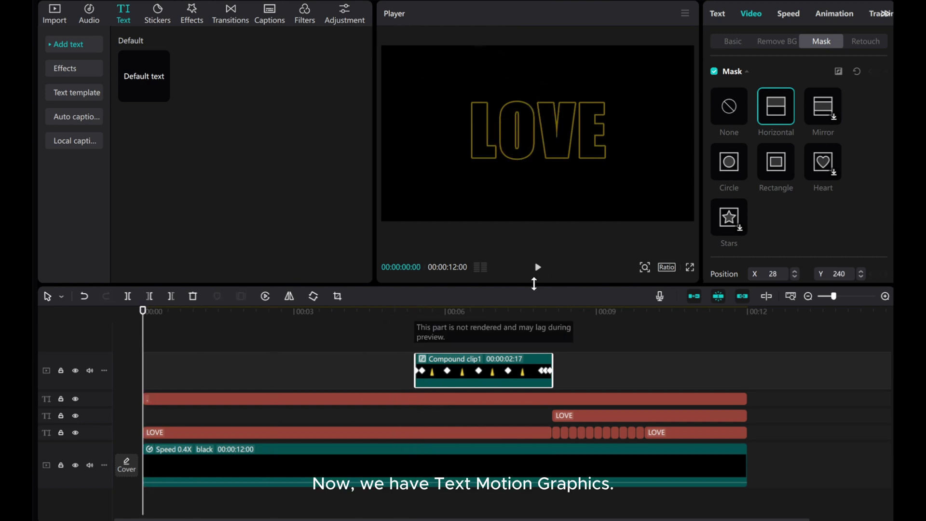
left_click(272, 465)
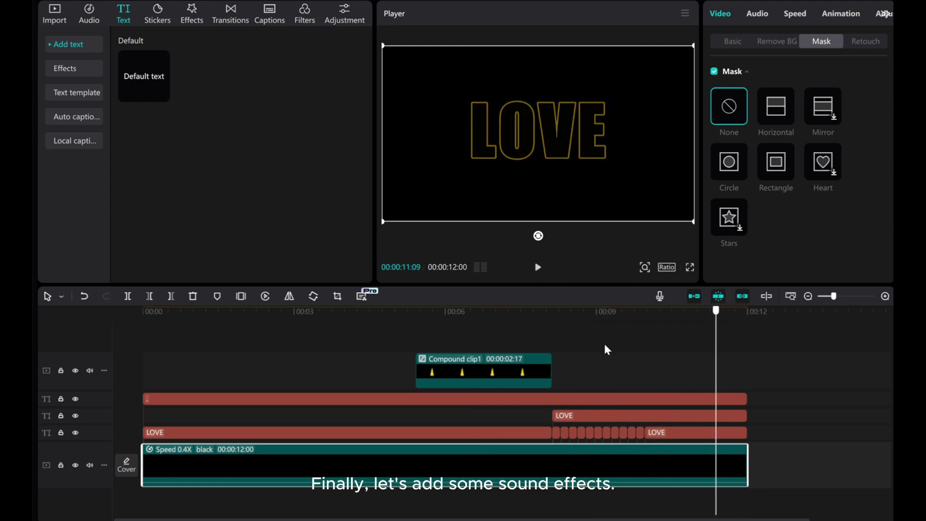
left_click(140, 349)
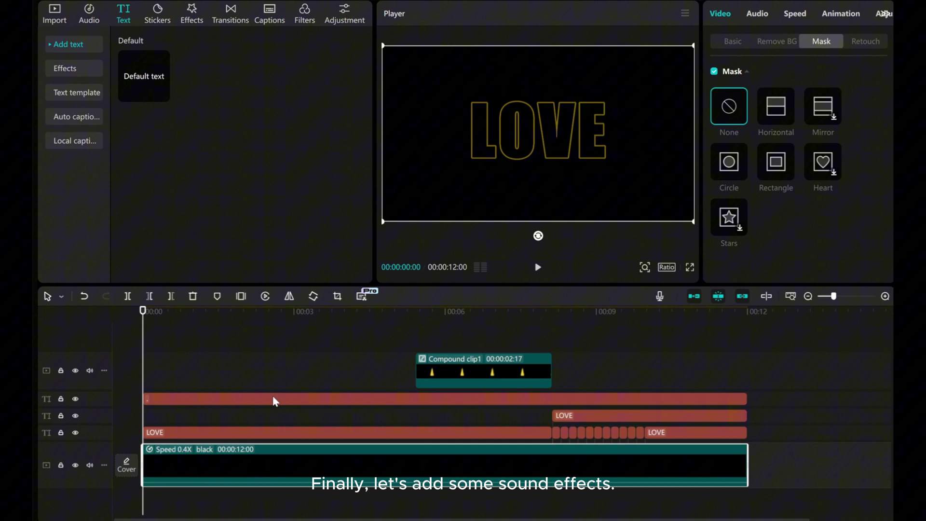
Step: Search the sound effects for "dong", audition "DONG !!!" and add it to the timeline
left_click(85, 17)
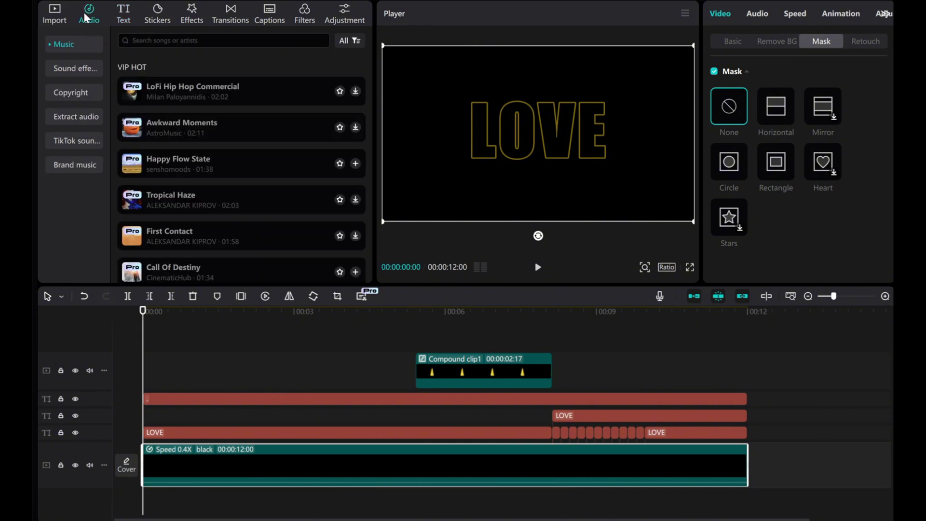
left_click(79, 68)
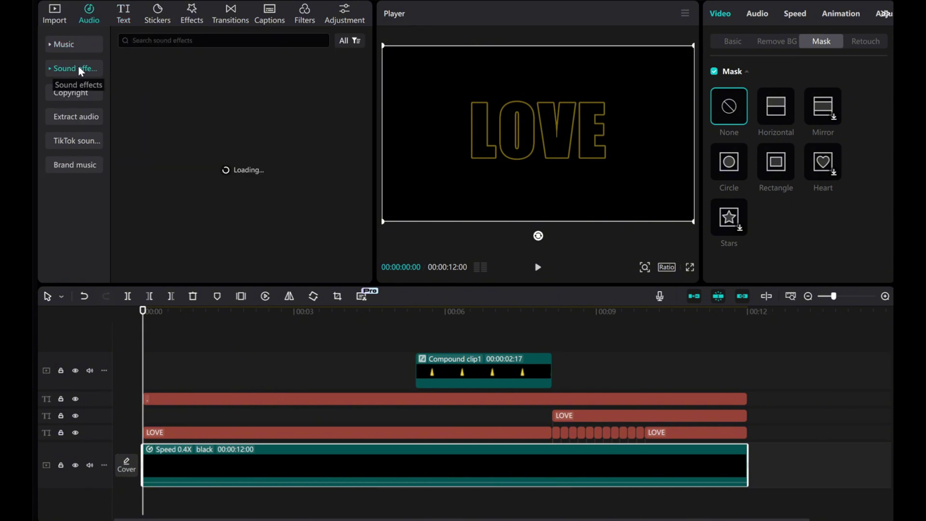
left_click(154, 40)
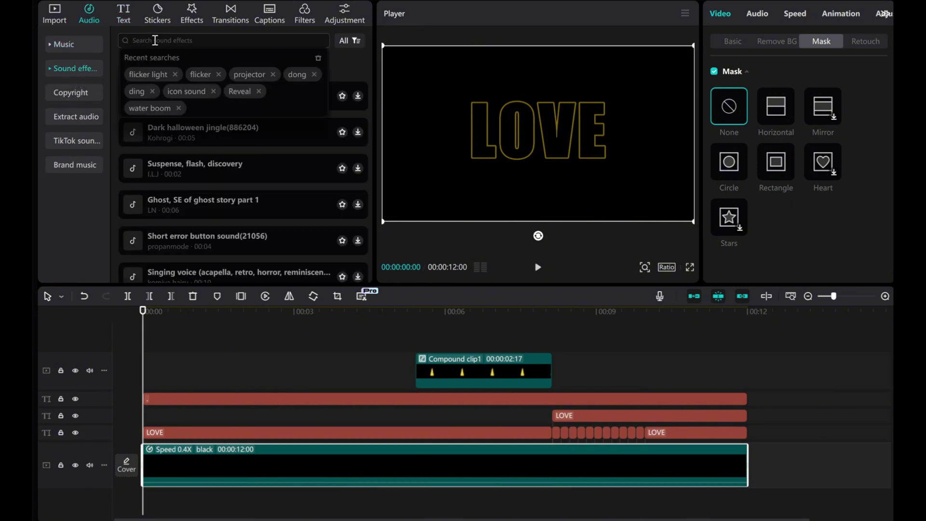
left_click(295, 75)
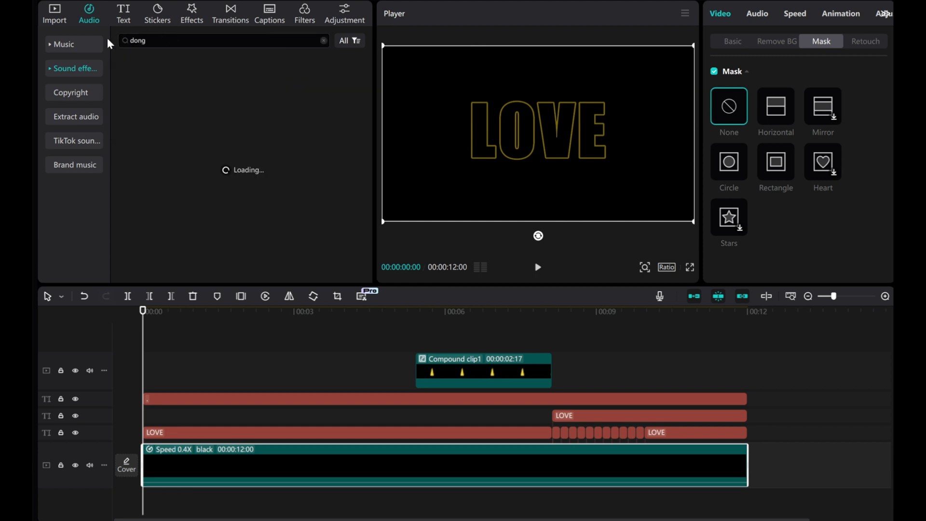
left_click(198, 73)
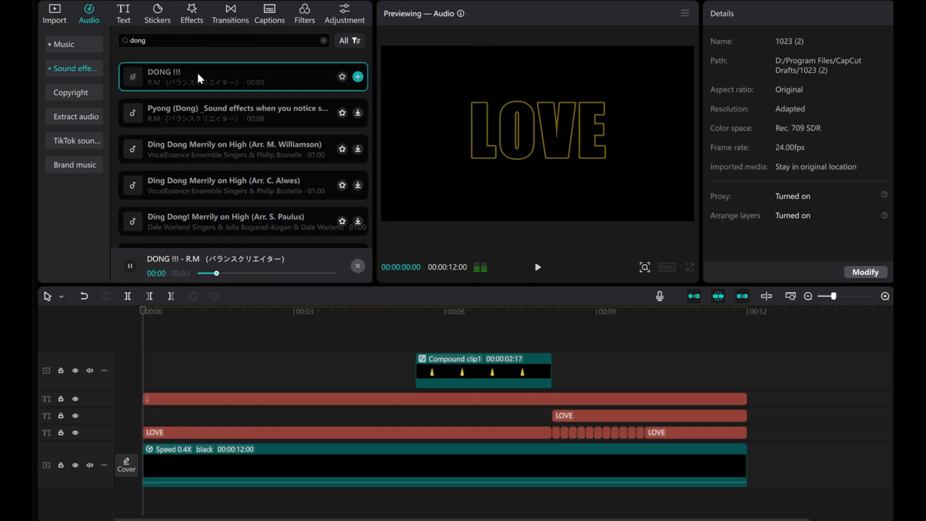
left_click(356, 77)
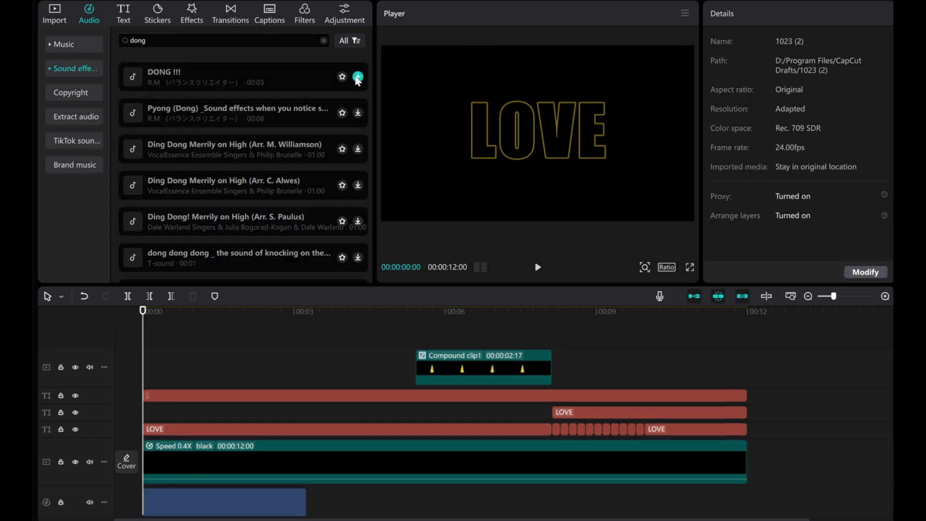
Step: Move the DONG !!! clip to start at 00:00:00:21, where the dot lands on L, and trim its end at 00:00:02:20
scroll(172, 364, "down", 1)
left_click_drag(141, 355, 187, 365)
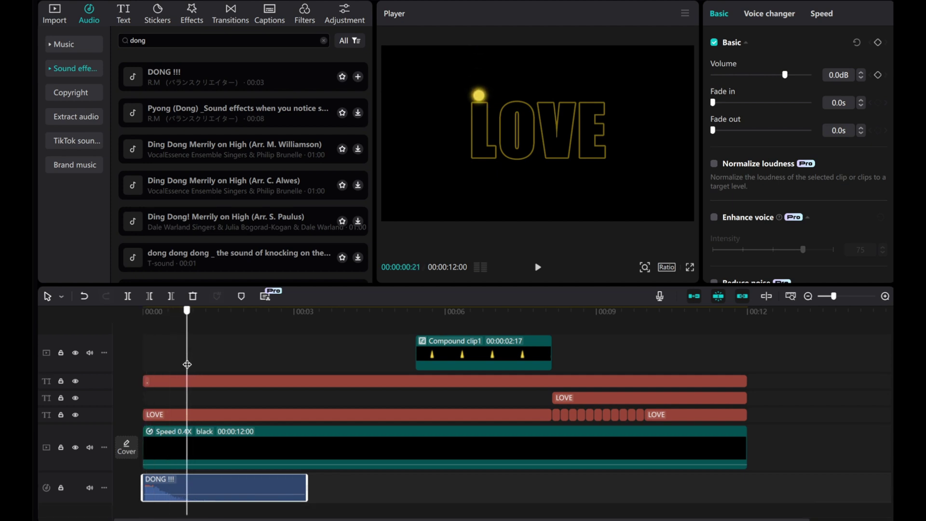
left_click_drag(196, 484, 236, 485)
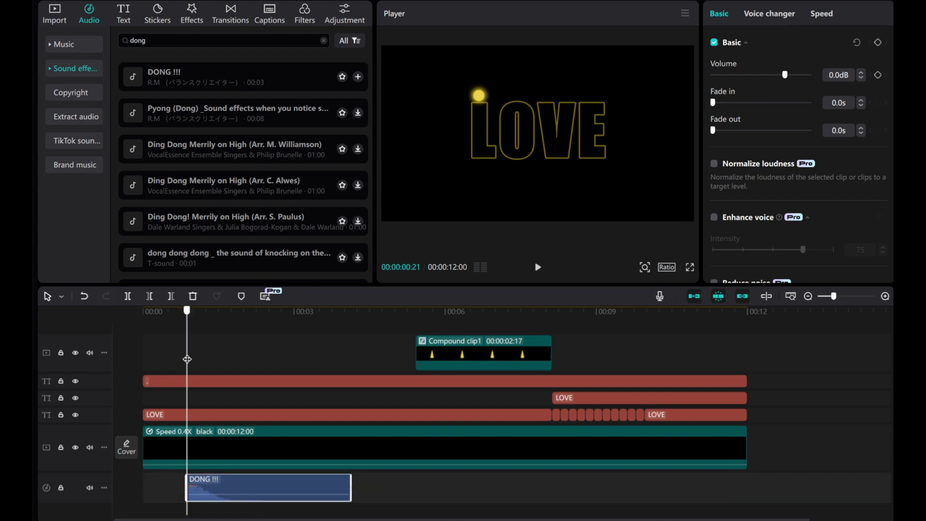
left_click_drag(187, 361, 285, 369)
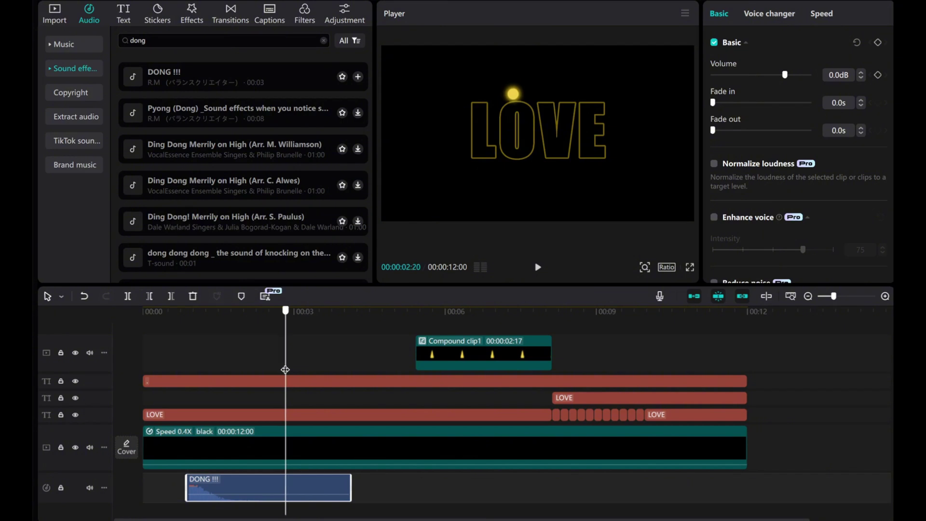
left_click(171, 296)
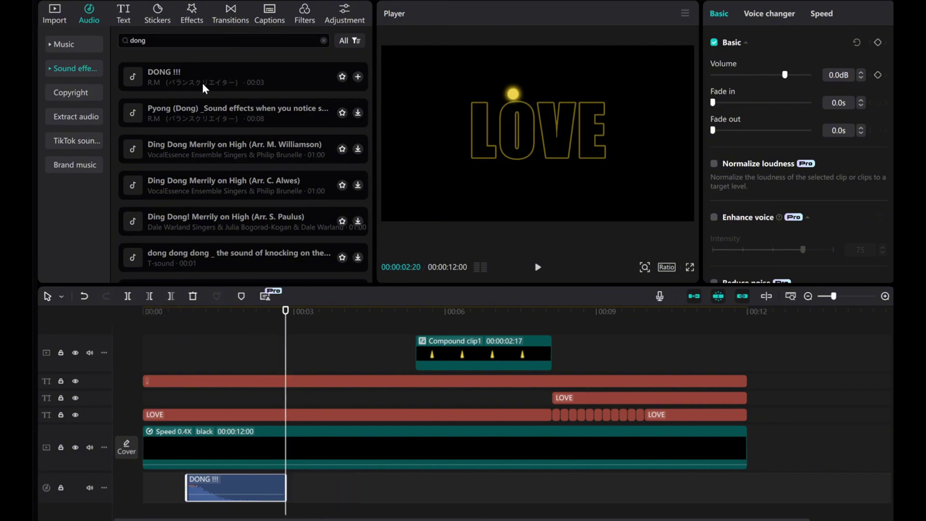
Step: Search the sound effects for "ding", audition Bell ding and Ding, and add Bell ding at 00:00:02:20
left_click(323, 41)
left_click(266, 40)
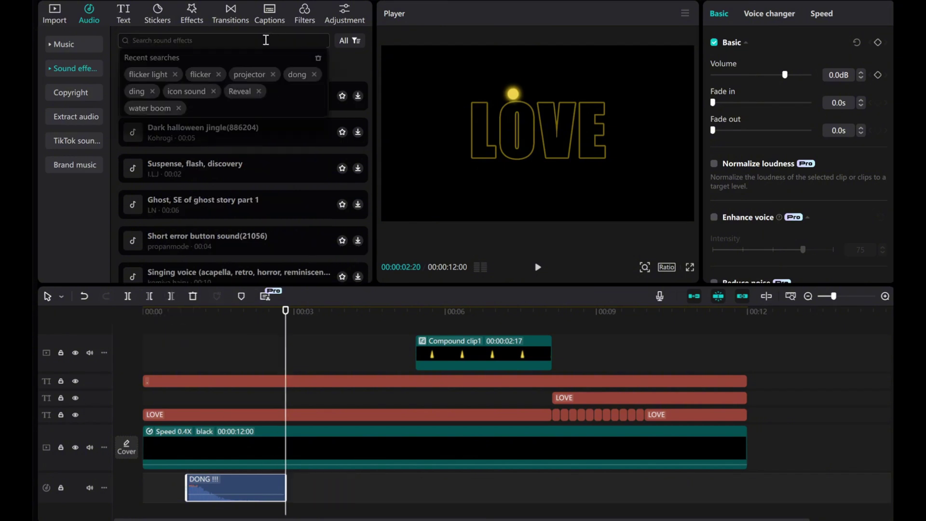
left_click(137, 91)
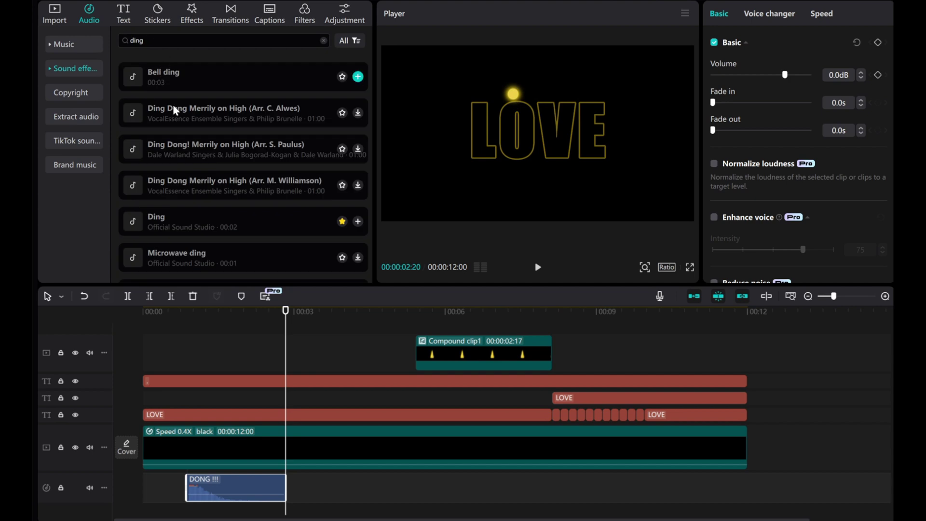
left_click(203, 83)
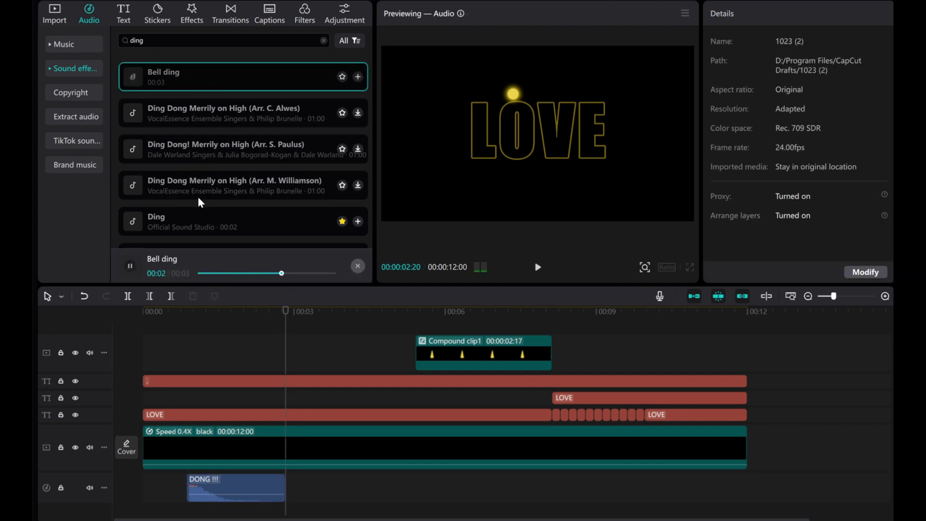
left_click(199, 216)
left_click(207, 76)
left_click(358, 76)
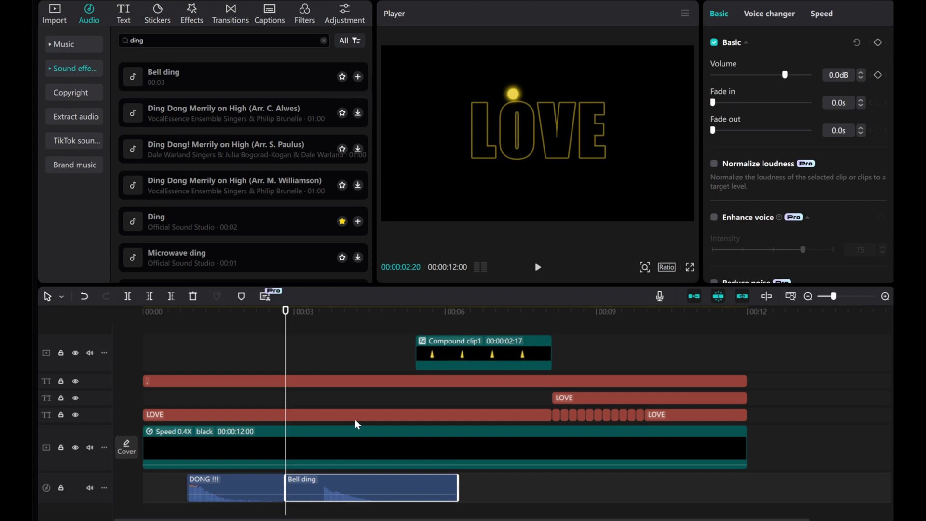
Step: Trim the silent beginning of the Bell ding clip, keeping its start at 00:00:02:20, and cut off its quiet tail after a playback check
mouse_move(286, 480)
left_mouse_down()
mouse_move(321, 482)
mouse_move(300, 487)
left_mouse_up()
left_click(541, 268)
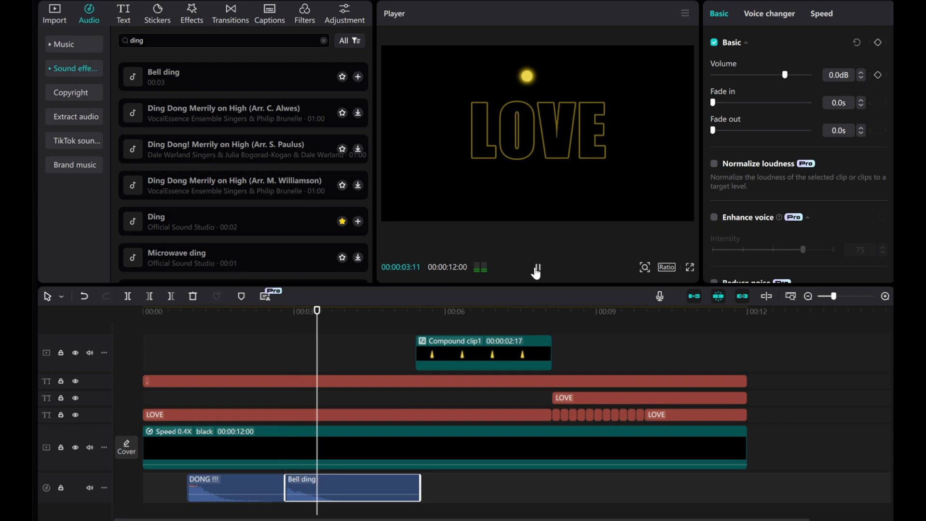
key("space")
left_click_drag(378, 341, 384, 341)
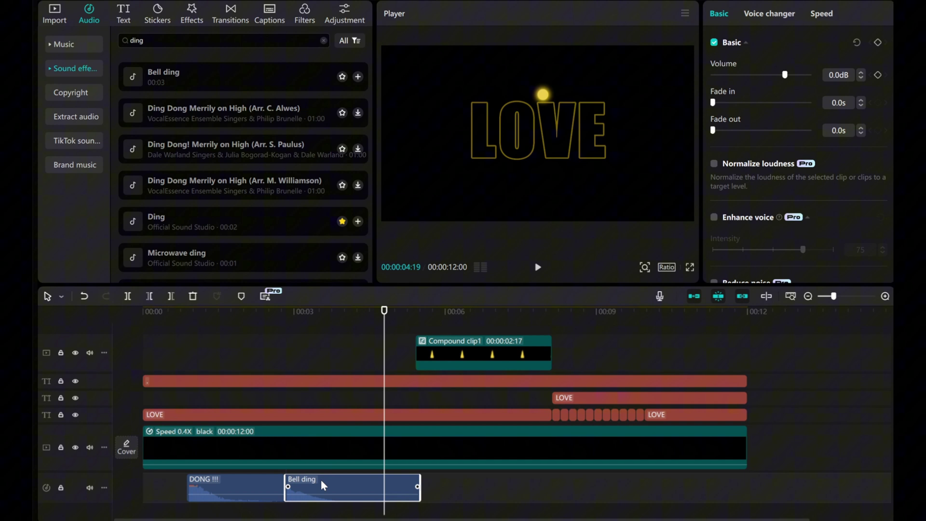
left_click_drag(419, 479, 359, 480)
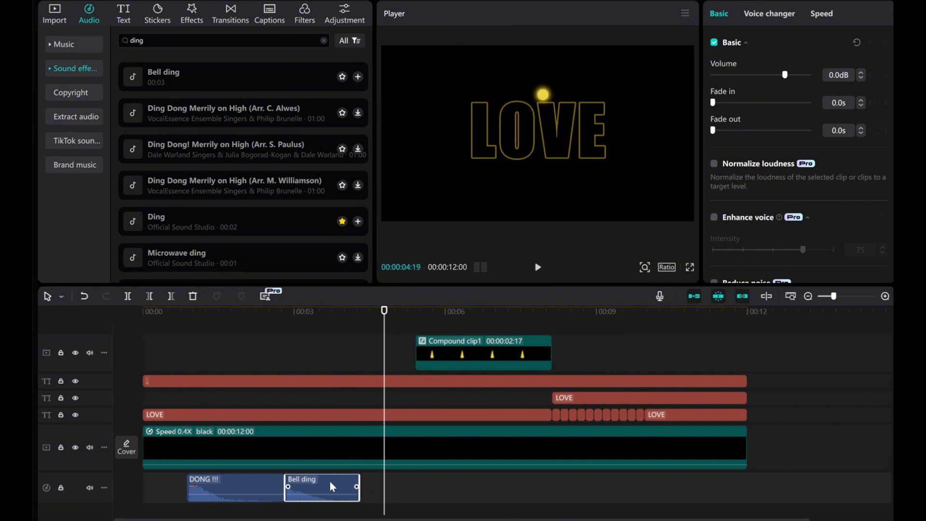
Step: Duplicate the trimmed Bell ding clip to 00:00:04:19, where the dot lands on V, and play it back
key("ctrl+c")
key("ctrl+v")
left_click(537, 267)
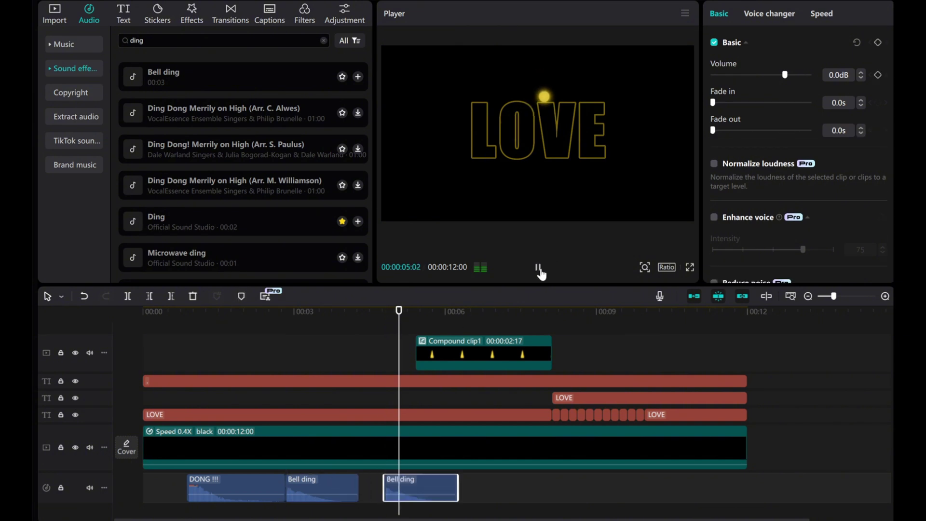
left_click(537, 267)
Step: Search the sound effects for "projector", audition Projector sound(255632) and add it at the compound clip's start, 00:00:05:10
left_click_drag(457, 312, 418, 333)
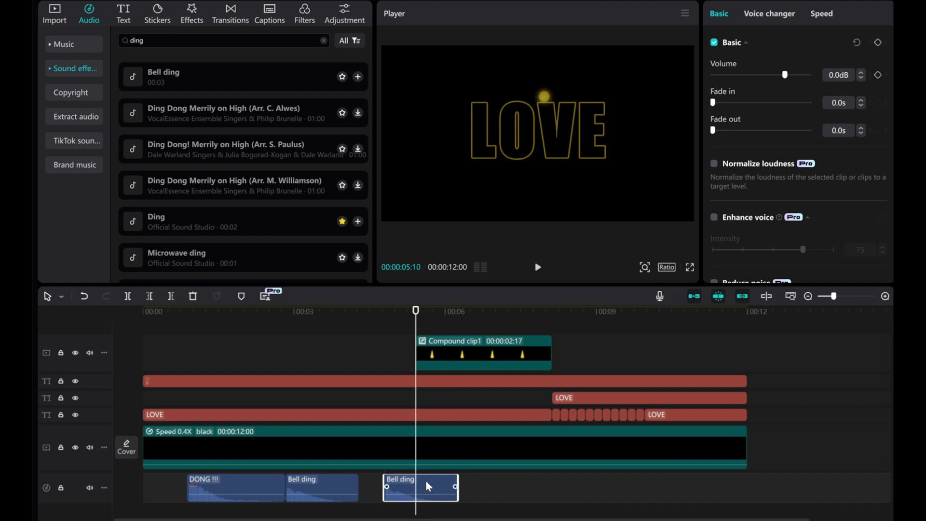
scroll(426, 485, "down", 1)
left_click(323, 40)
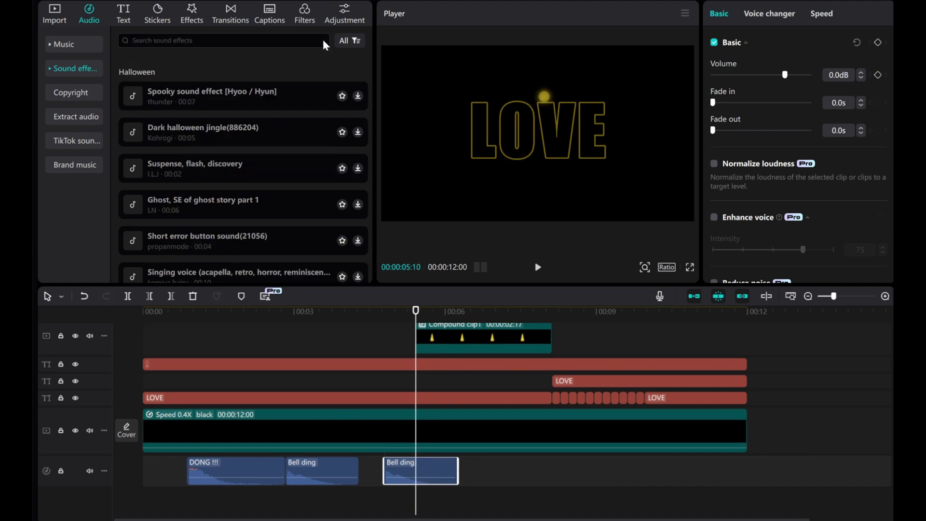
left_click(214, 41)
left_click(249, 74)
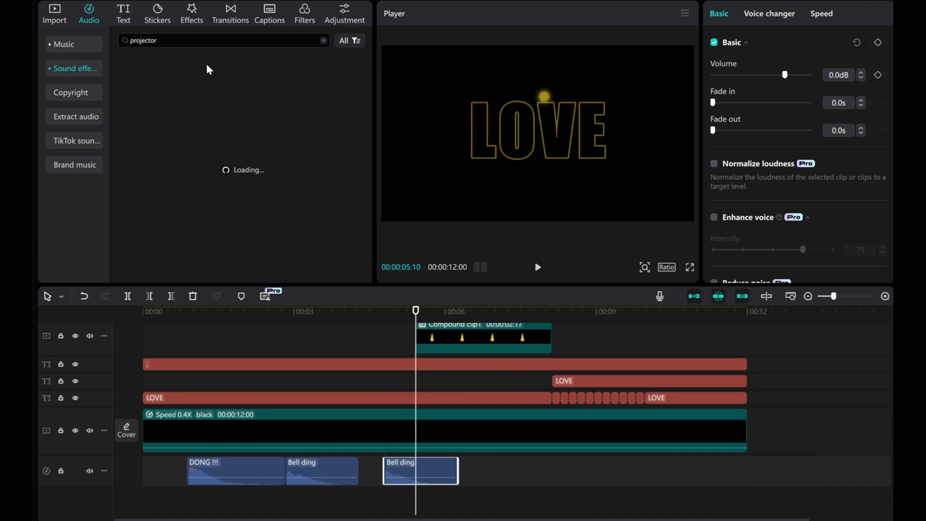
left_click(229, 85)
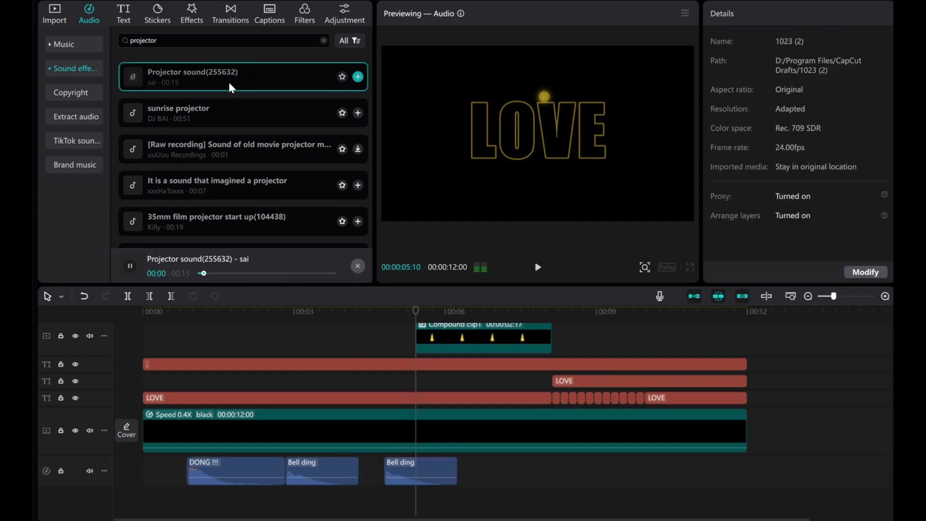
left_click(358, 76)
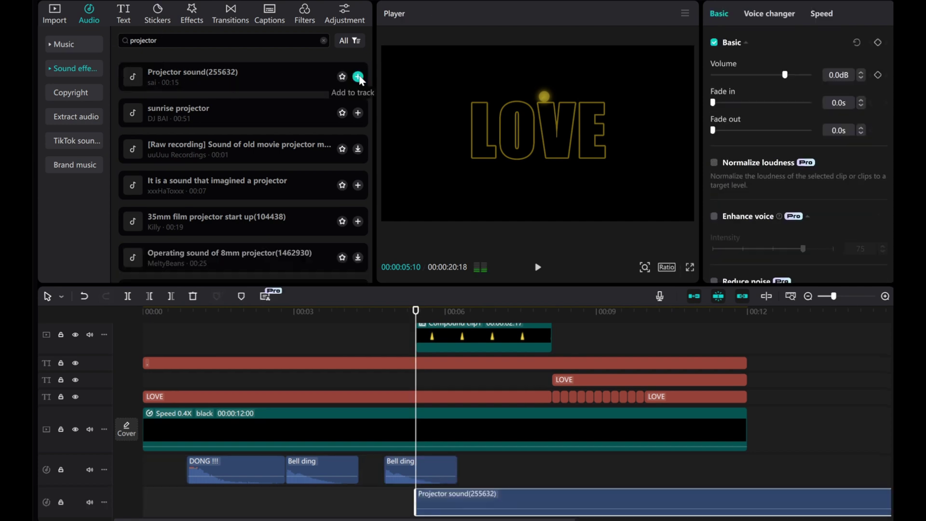
Step: Cut off the projector sound after 00:00:12:00, following a playback check, and give it a 2.1s fade out
scroll(448, 449, "down", 1)
left_click_drag(416, 466, 436, 466)
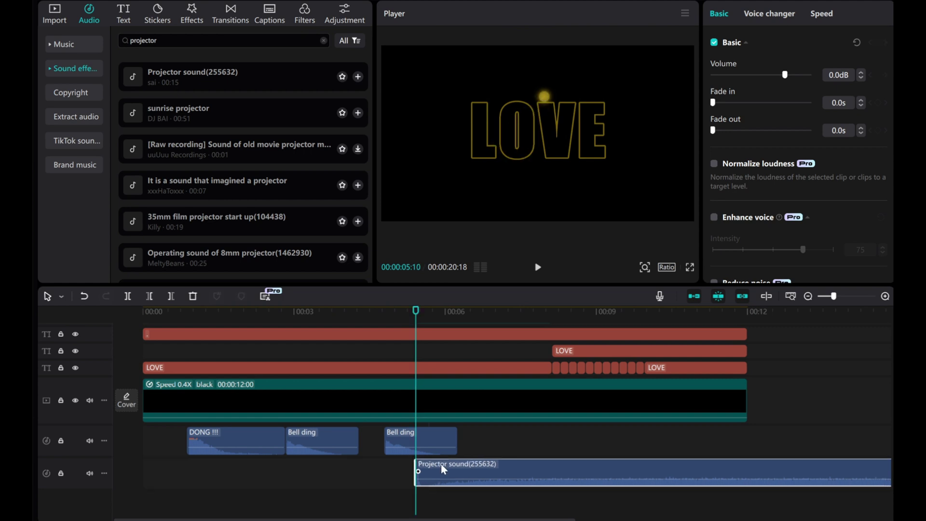
left_click(538, 269)
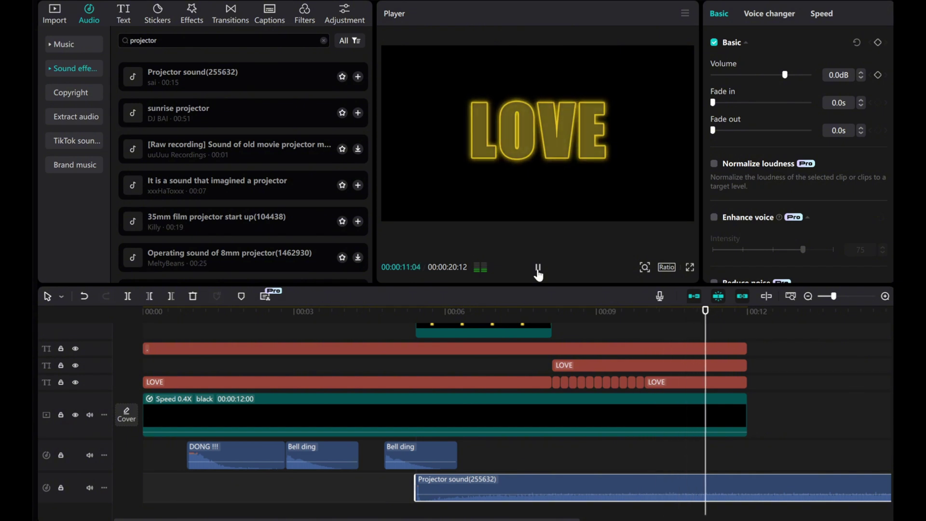
left_click(538, 269)
left_click_drag(745, 323, 750, 322)
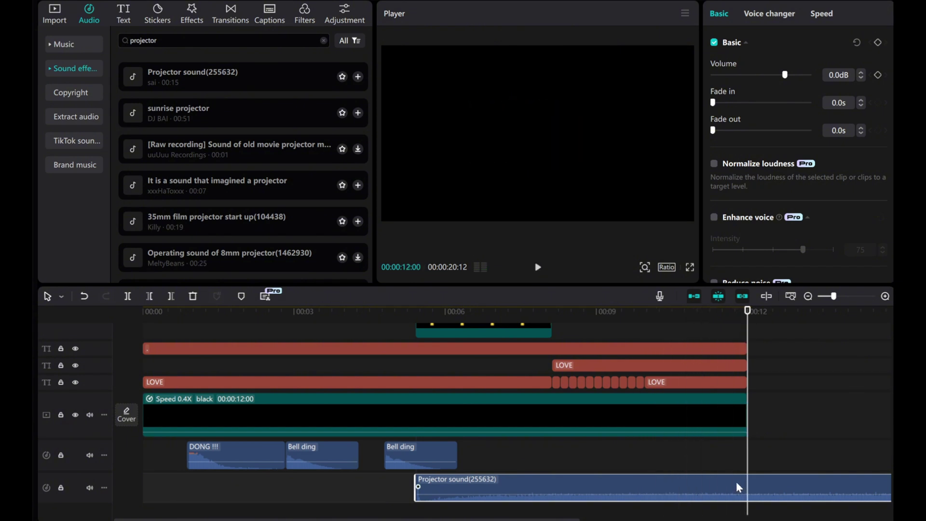
left_click(170, 296)
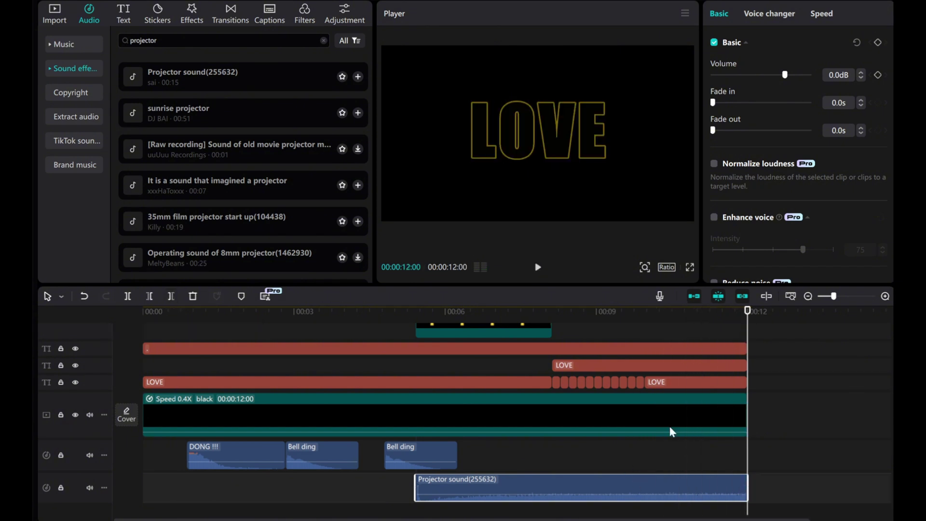
left_click_drag(725, 130, 740, 130)
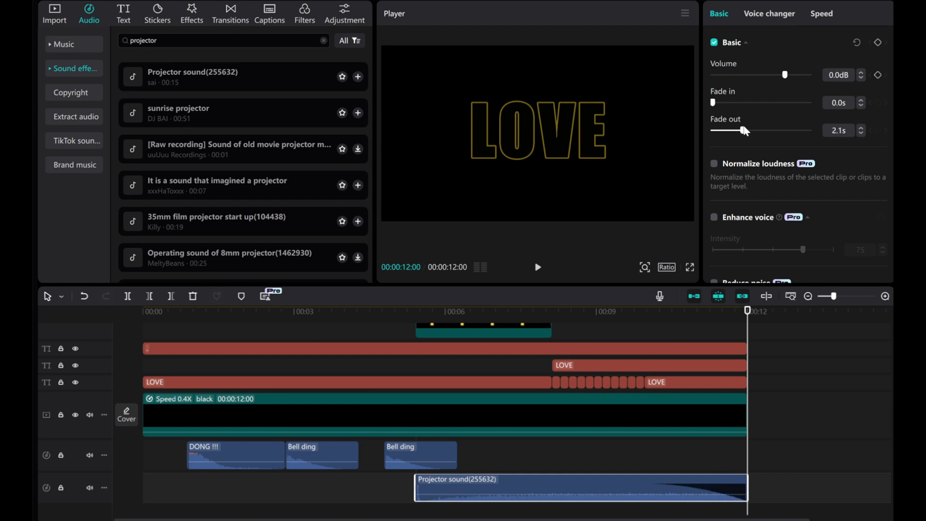
Step: Play the whole animation from the start to check the sound effects against the picture
key("Home")
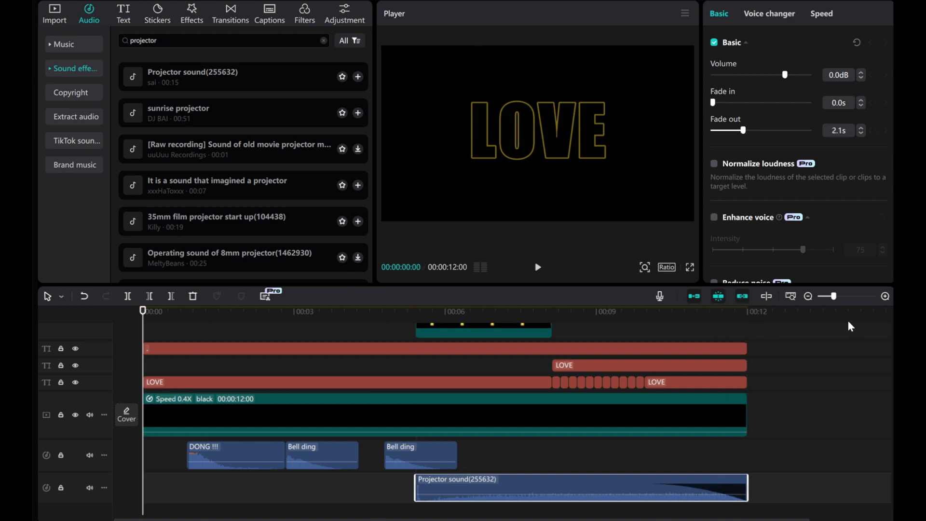
left_click(808, 296)
scroll(858, 316, "up", 1)
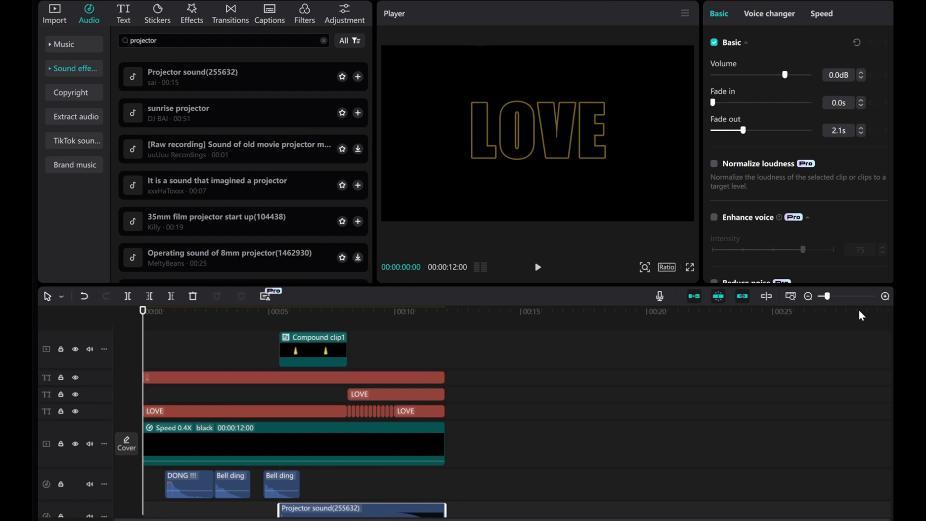
left_click(886, 296)
left_click(537, 267)
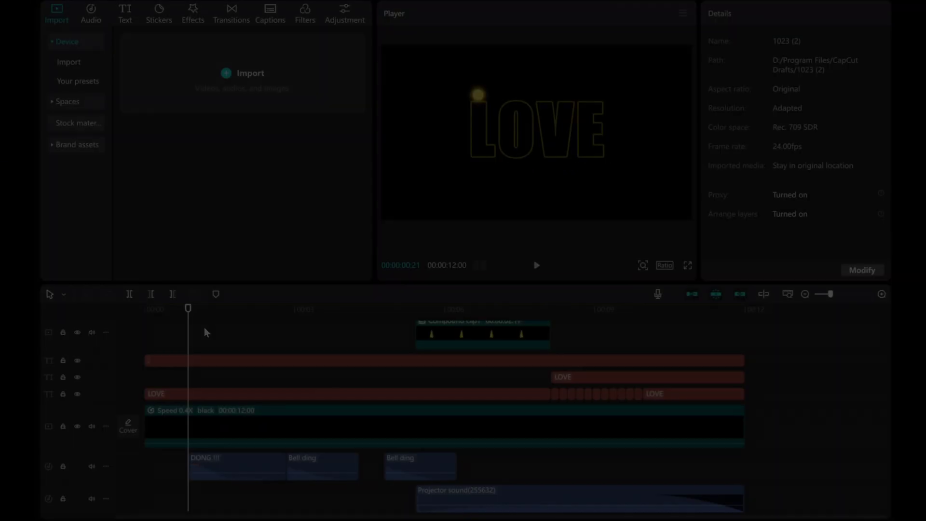
Step: Split the first LOVE text clip at 00:00:01:01 and select its opening part
mouse_move(189, 333)
left_mouse_down()
mouse_move(157, 325)
mouse_move(151, 346)
mouse_move(184, 348)
left_mouse_up()
left_click(245, 390)
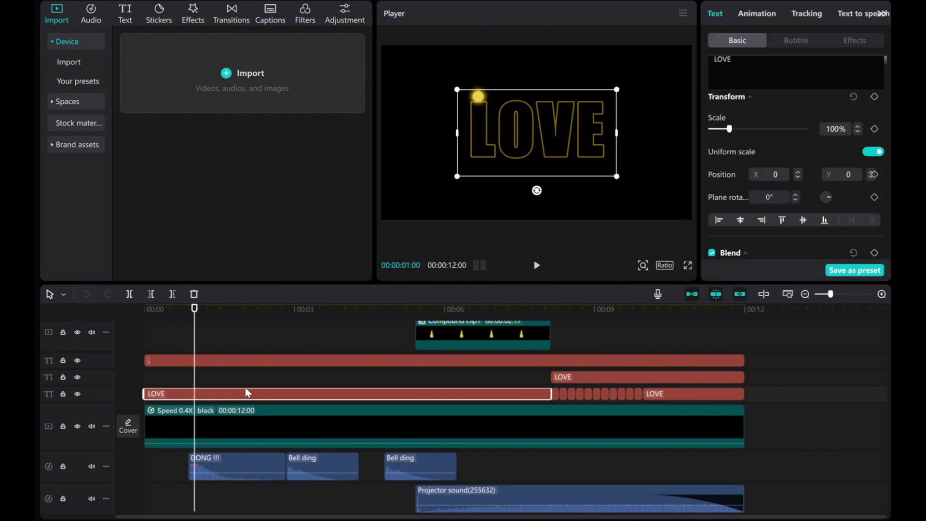
key("Left")
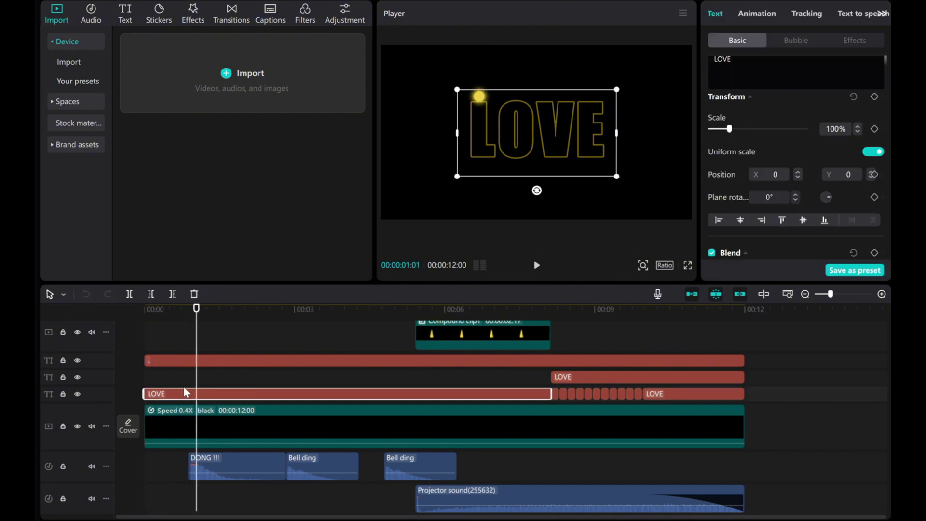
left_click(129, 295)
left_click(176, 394)
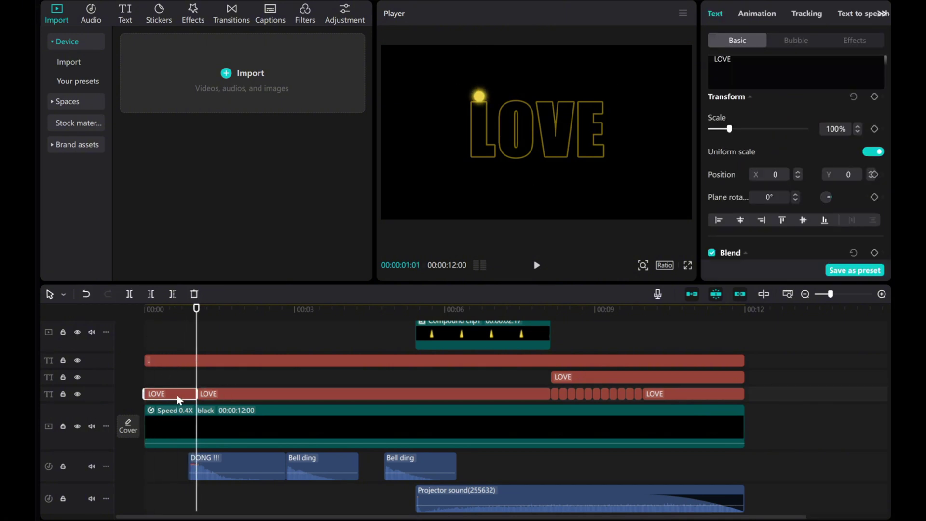
scroll(737, 116, "up", 4)
left_click_drag(722, 61, 718, 61)
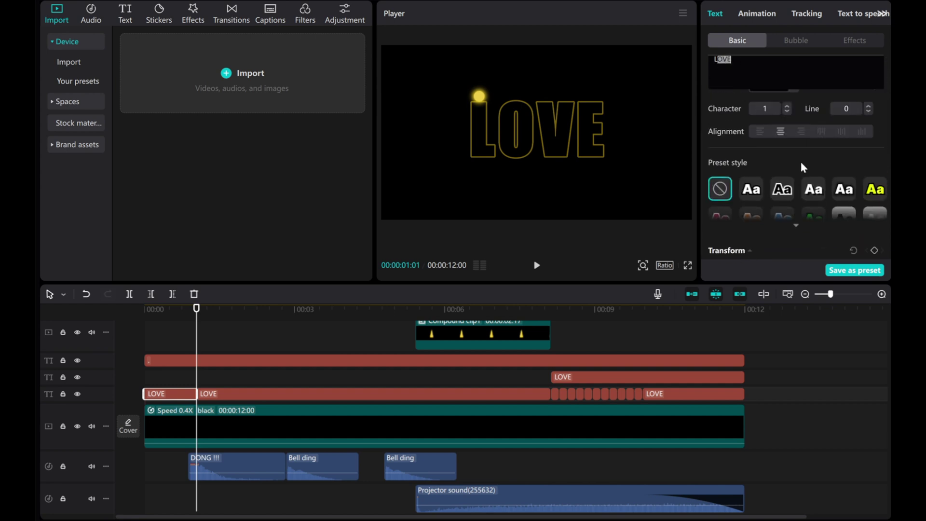
key("BackSpace")
Step: Duplicate the opening LOVE clip onto the text track directly above as an alignment reference, and select the lower one
left_click(166, 343)
left_click_drag(167, 343, 197, 338)
left_click_drag(167, 398, 167, 378)
left_click(169, 394)
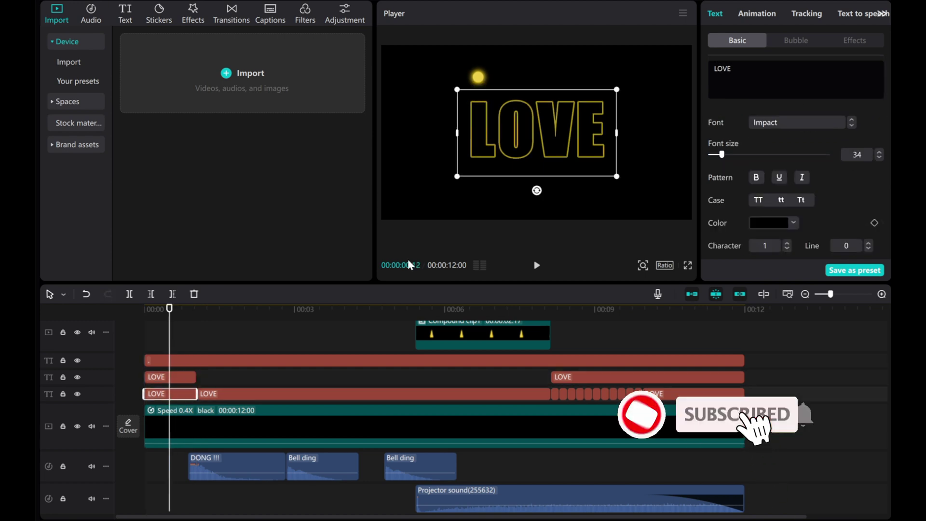
Step: Shorten the lower opening clip's text to L, align it over the reference word's L at X -684, and delete the reference copy
left_click(508, 169)
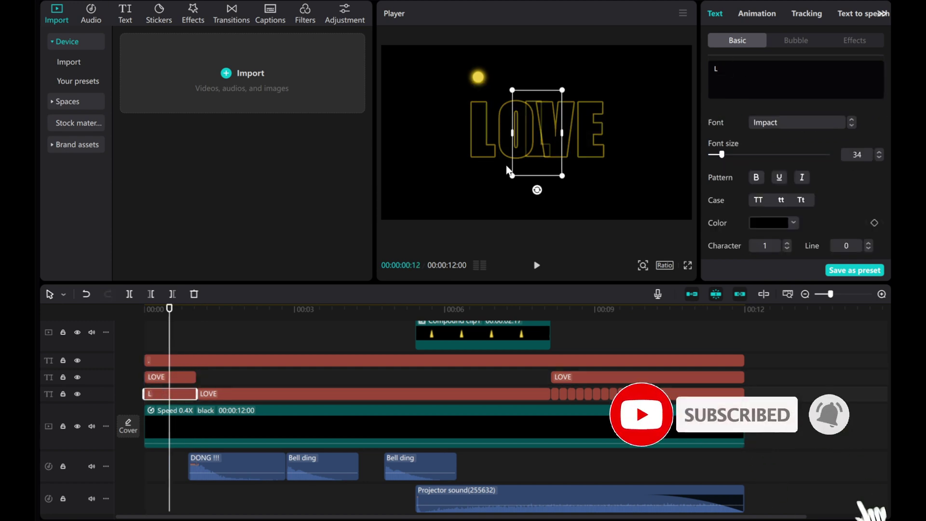
left_click_drag(506, 165, 483, 163)
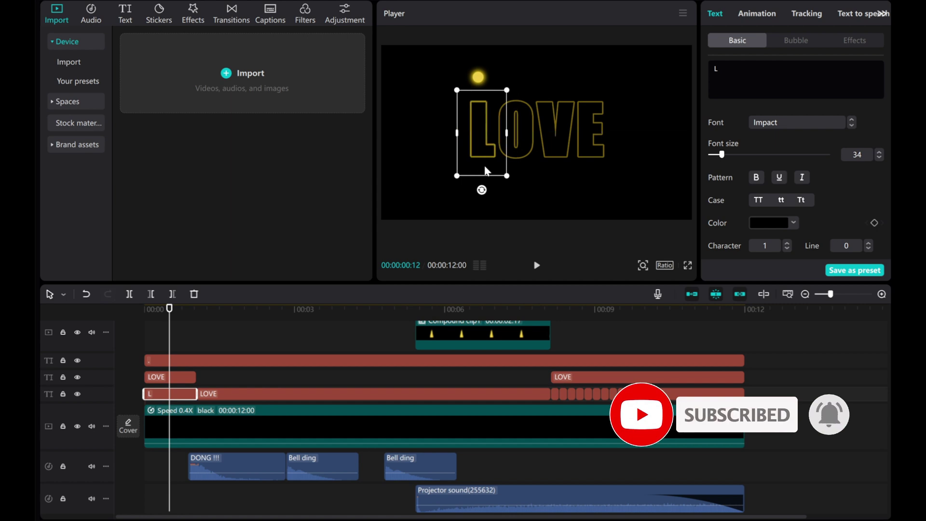
left_click(161, 376)
key("Delete")
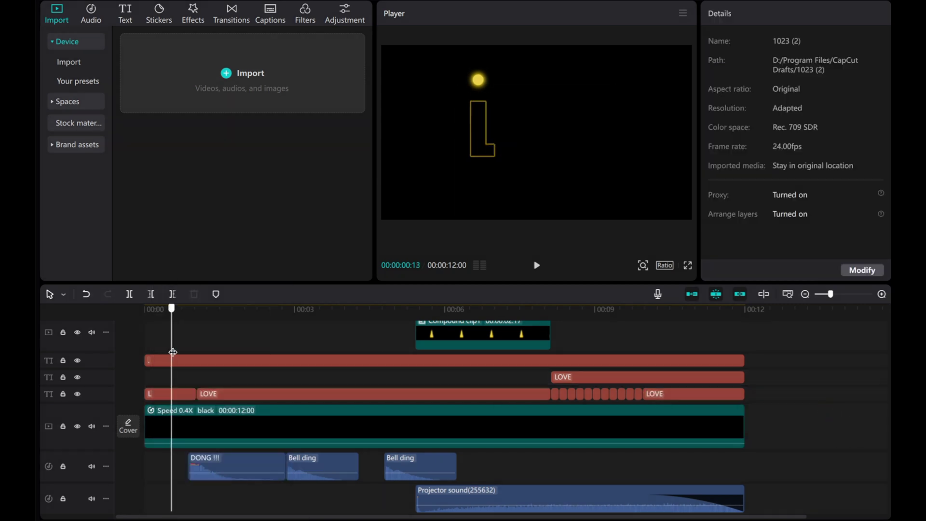
Step: At 00:00:00:21, where the dot lands, add a Transform keyframe to the L clip, turn off uniform scale and set scale height to 85%
left_click_drag(172, 352, 188, 352)
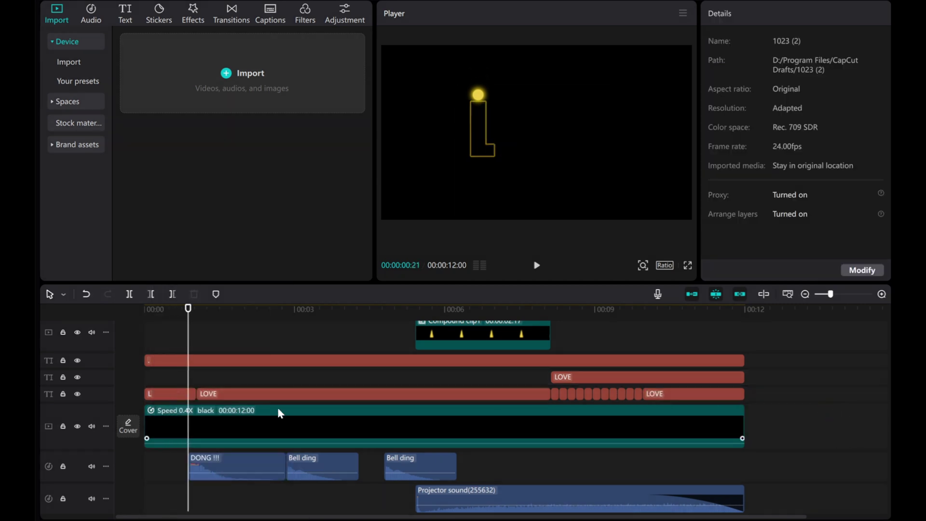
key("Right")
key("Right")
key("Right")
key("Left")
key("Left")
key("Left")
key("Left")
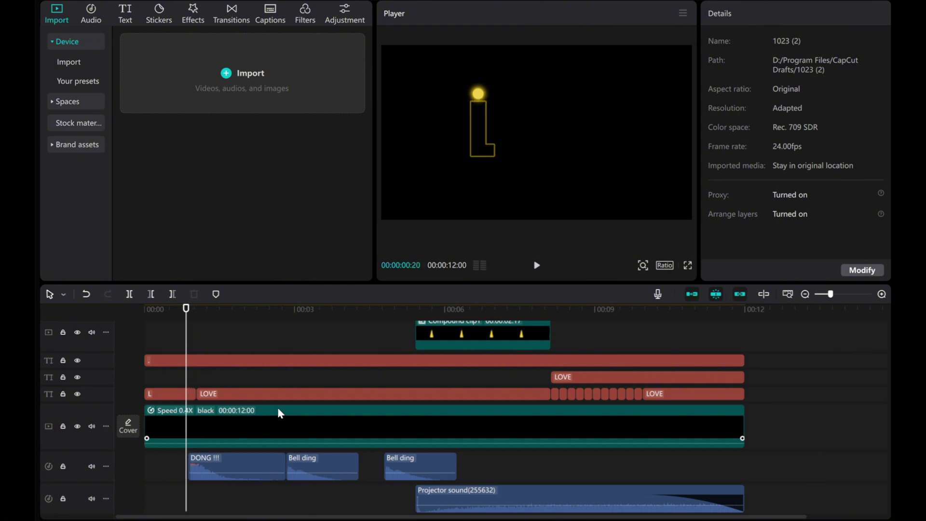
key("Right")
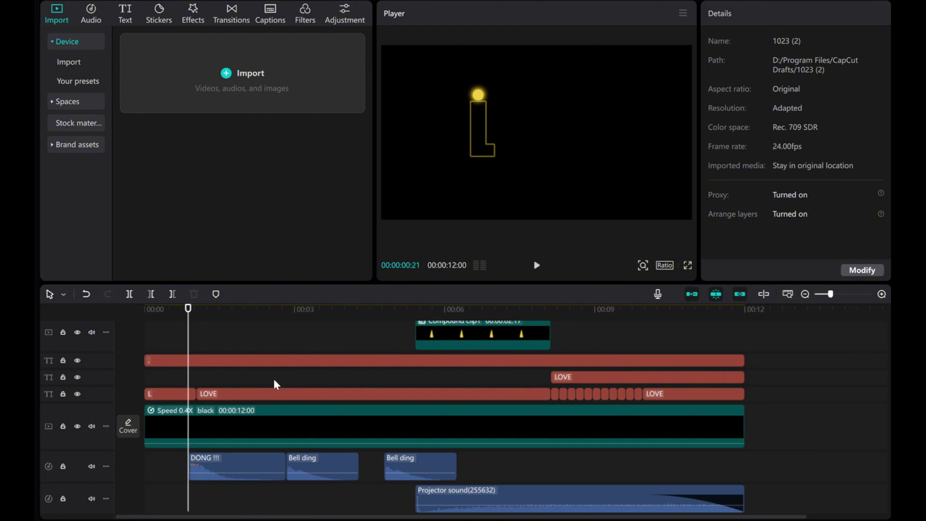
left_click(186, 397)
scroll(767, 197, "down", 10)
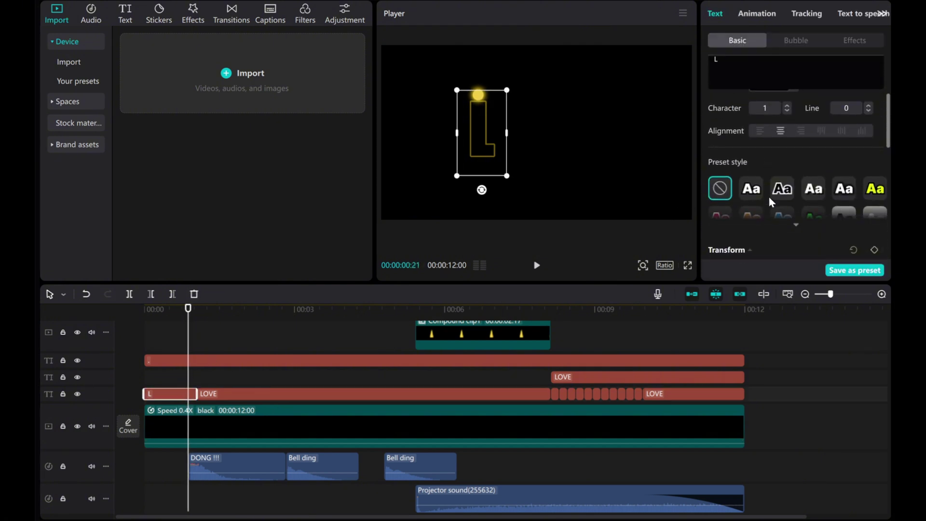
scroll(769, 196, "up", 1)
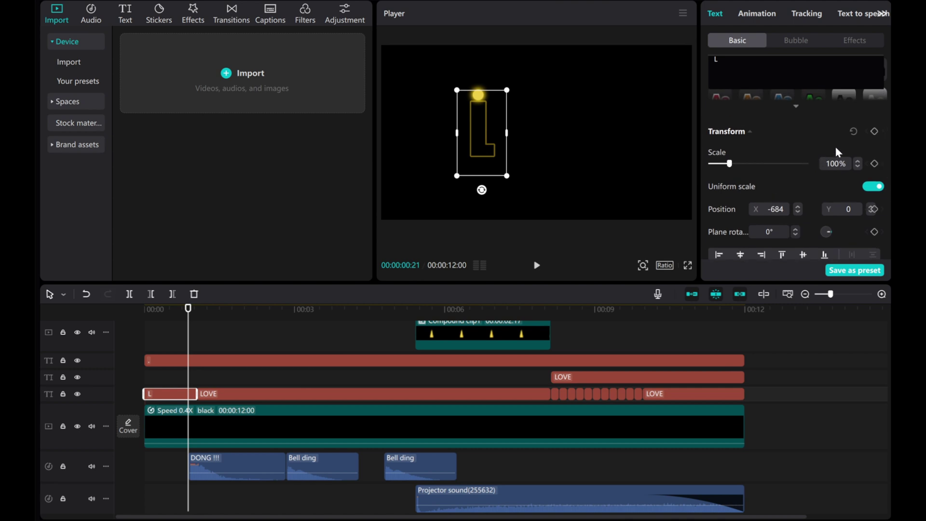
left_click(874, 132)
left_click(873, 187)
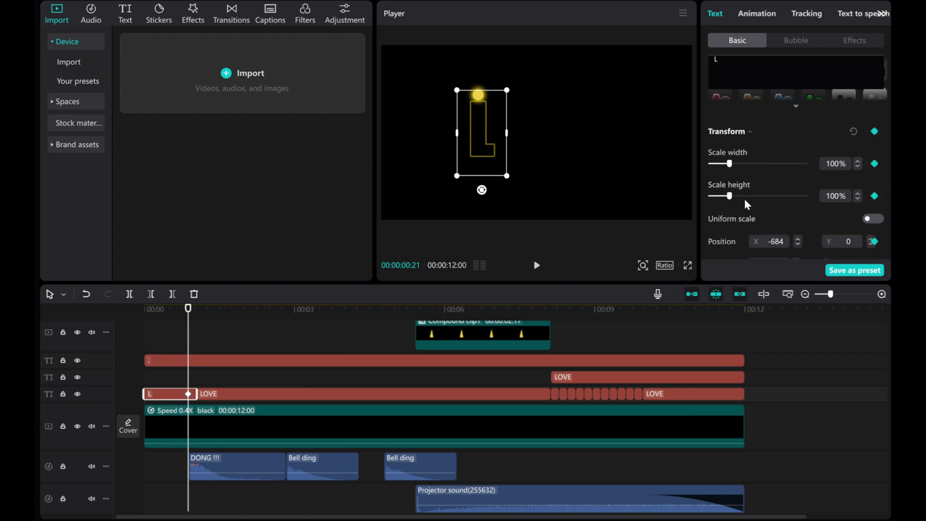
left_click_drag(732, 197, 729, 195)
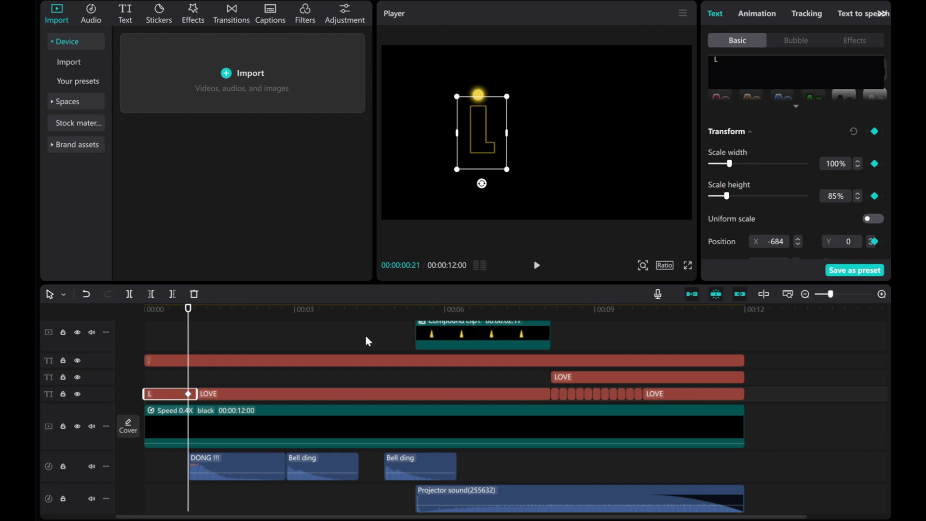
Step: Set the L clip's scale height to 100% at 00:00:00:16 and again at the end of the clip
key("Left")
key("Left")
key("Left")
key("Left")
key("Left")
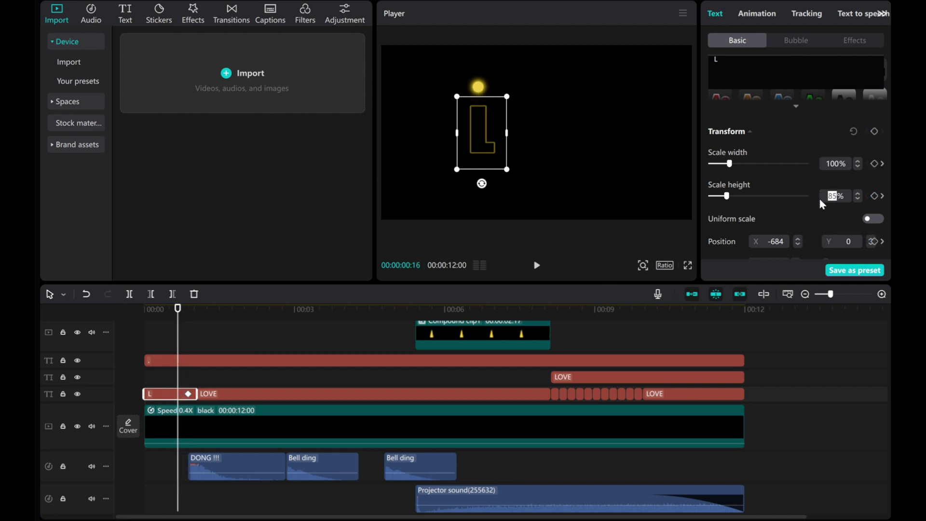
type("100")
key("Return")
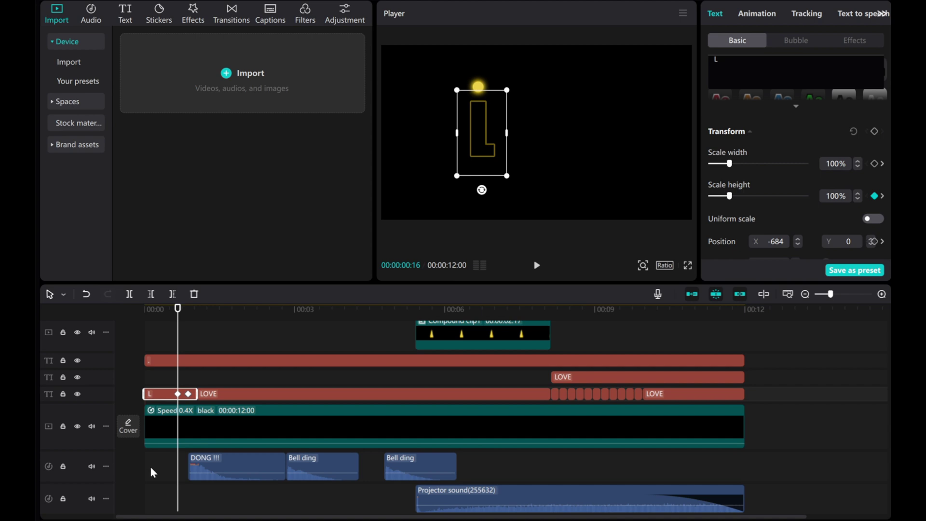
left_click_drag(181, 352, 194, 347)
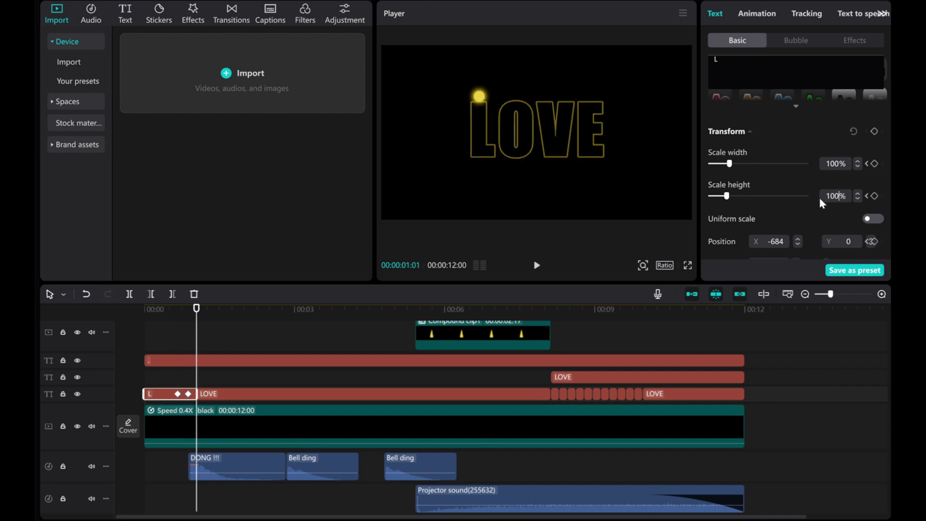
Step: Apply the Fade In animation with a 0.5s duration to the L clip and play the opening from the start
left_click_drag(160, 341, 145, 341)
left_click(160, 395)
left_click(759, 12)
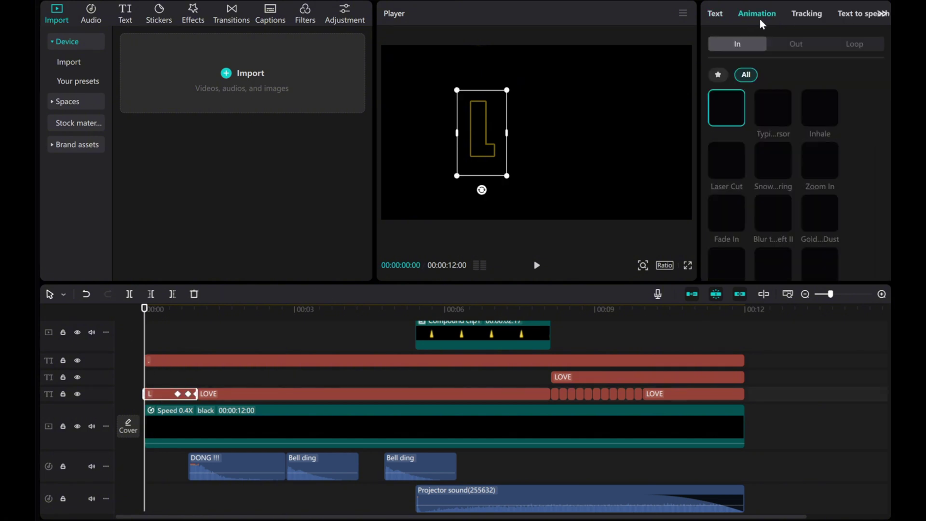
left_click(724, 208)
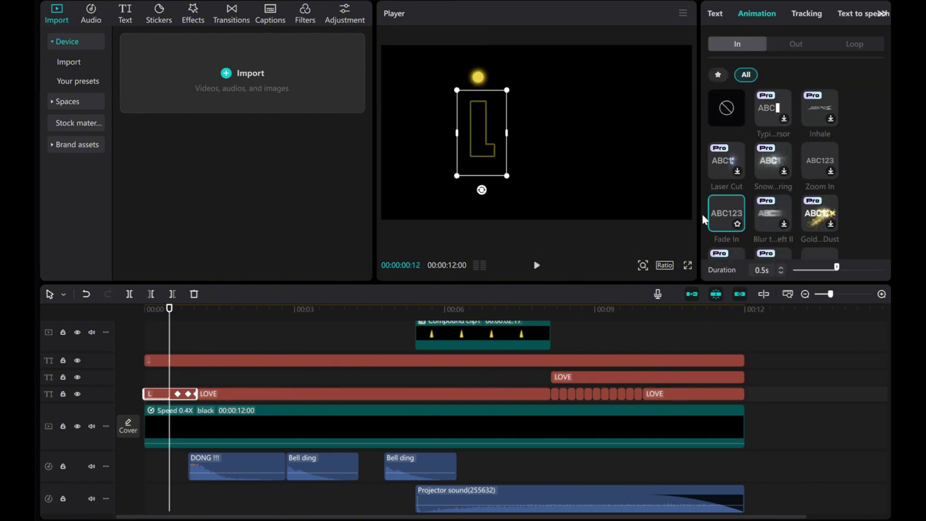
left_click(148, 339)
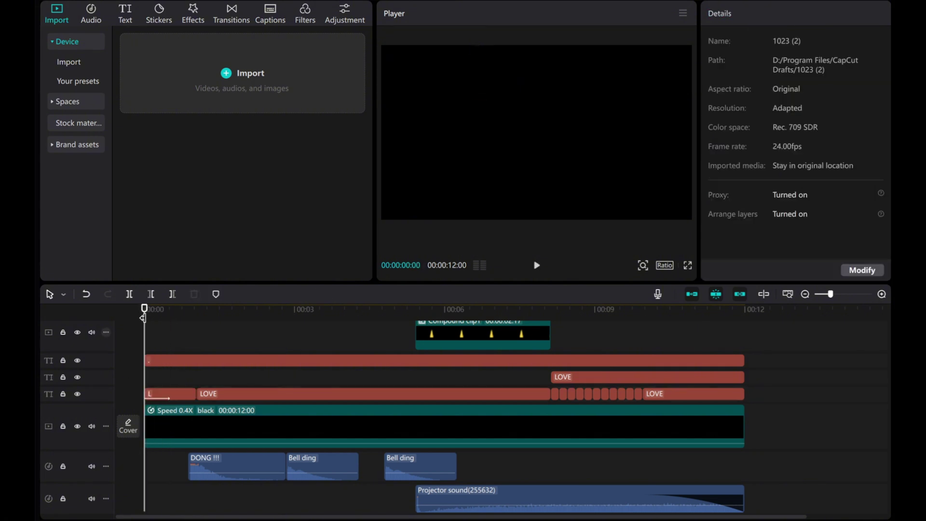
left_click(535, 265)
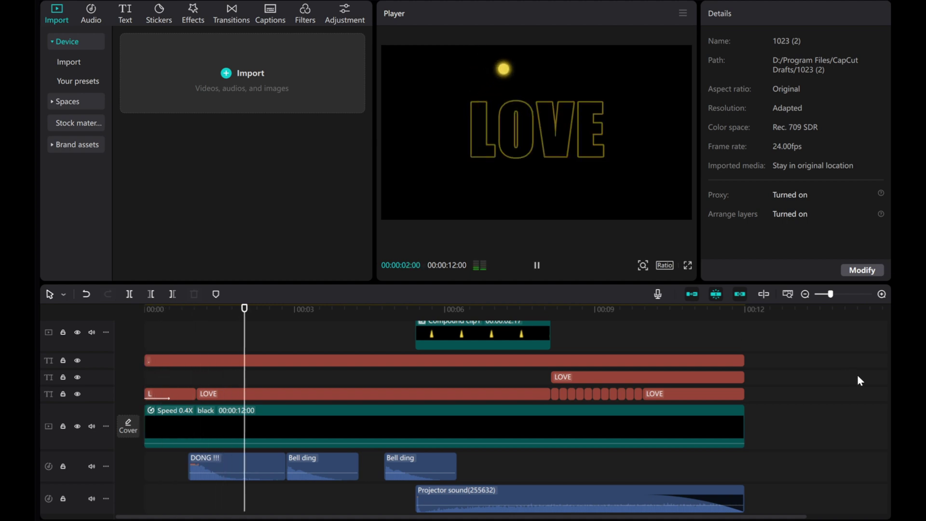